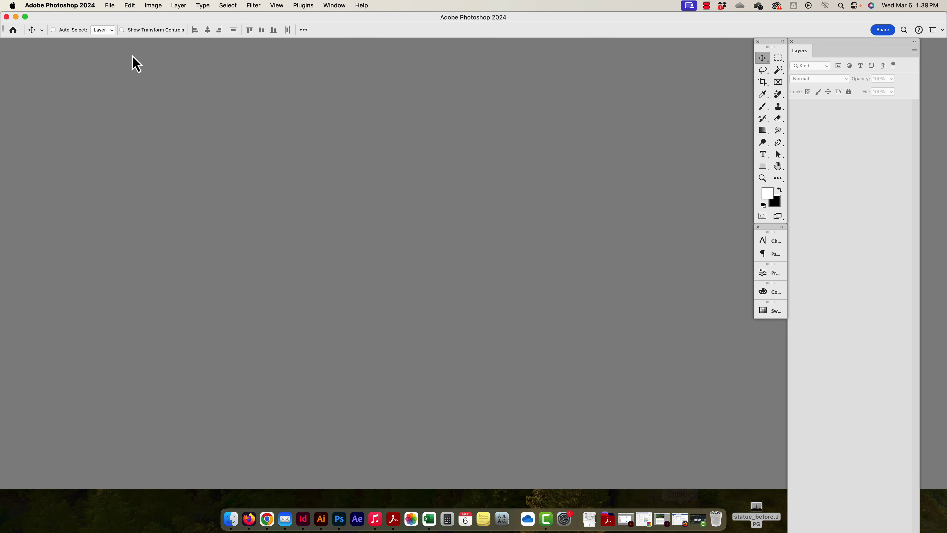
Create a new 1600 × 1200 px document at 72 pixels/inch in RGB Color with a white background and artboards enabled.
left_click(110, 5)
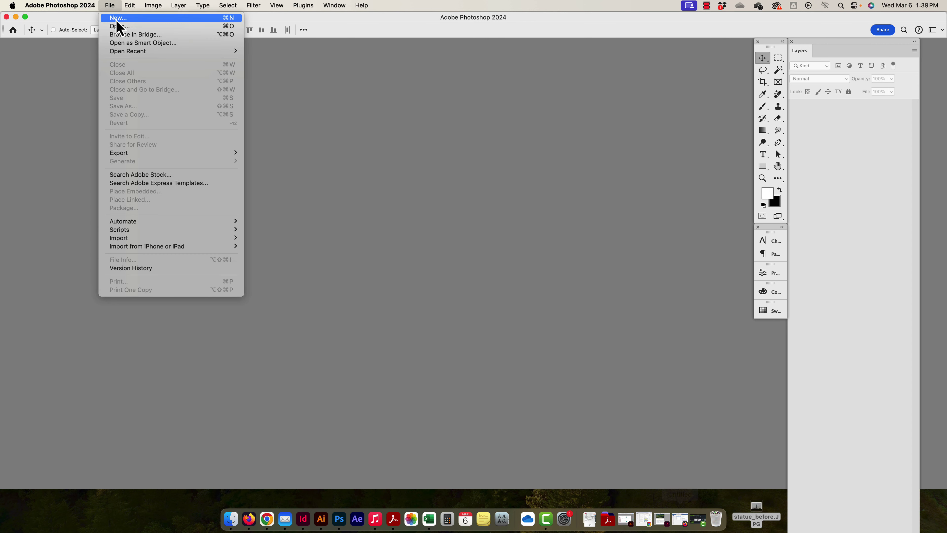
left_click(116, 20)
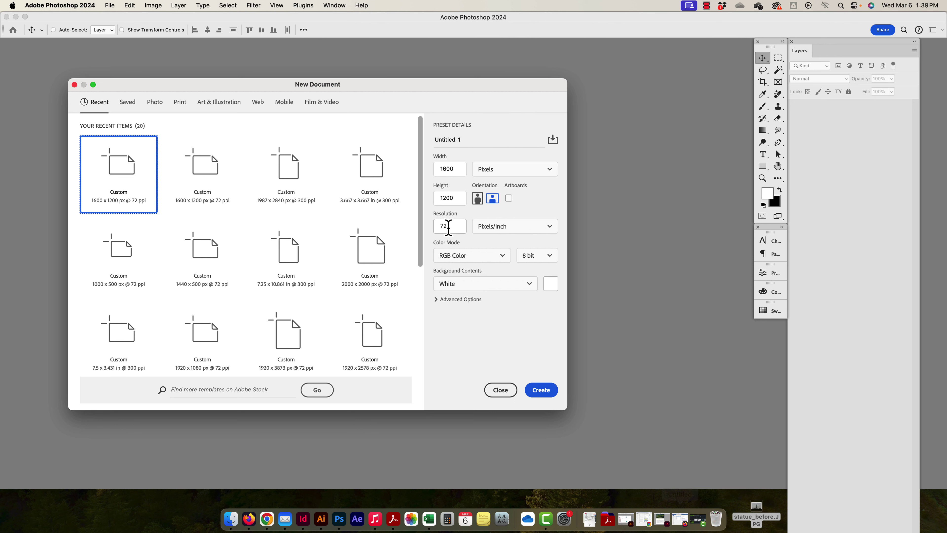
left_click(509, 199)
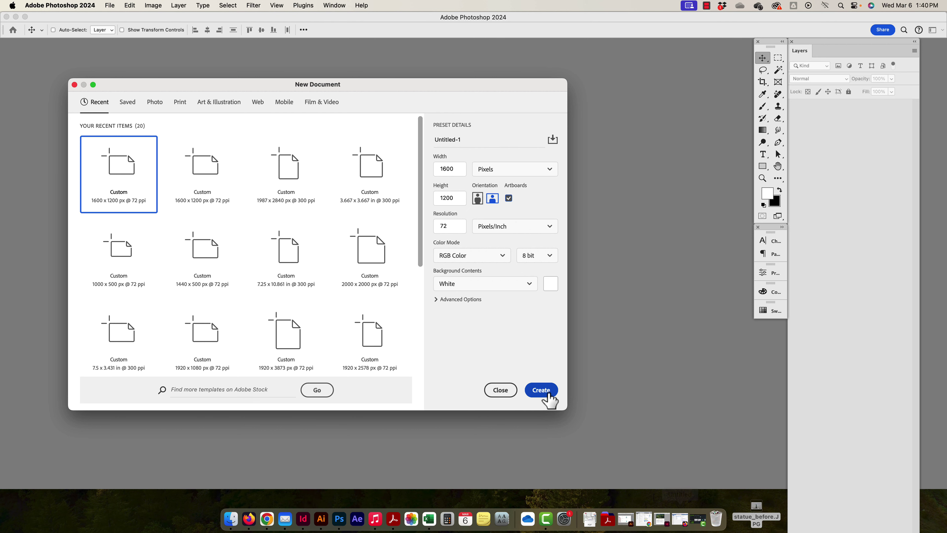
left_click(541, 390)
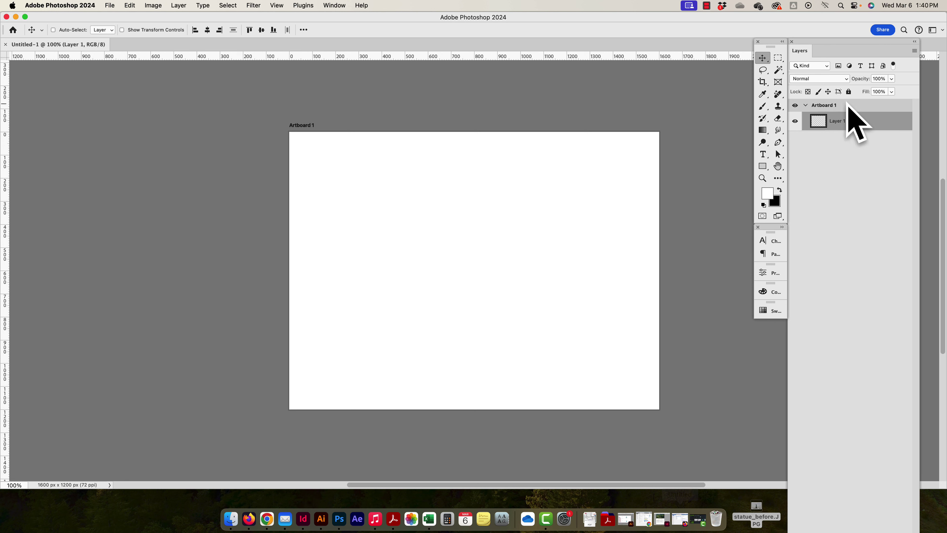
Toggle the visibility of Artboard 1 off and on, collapse and expand its contents, and select Layer 1.
left_click(795, 107)
left_click(795, 107)
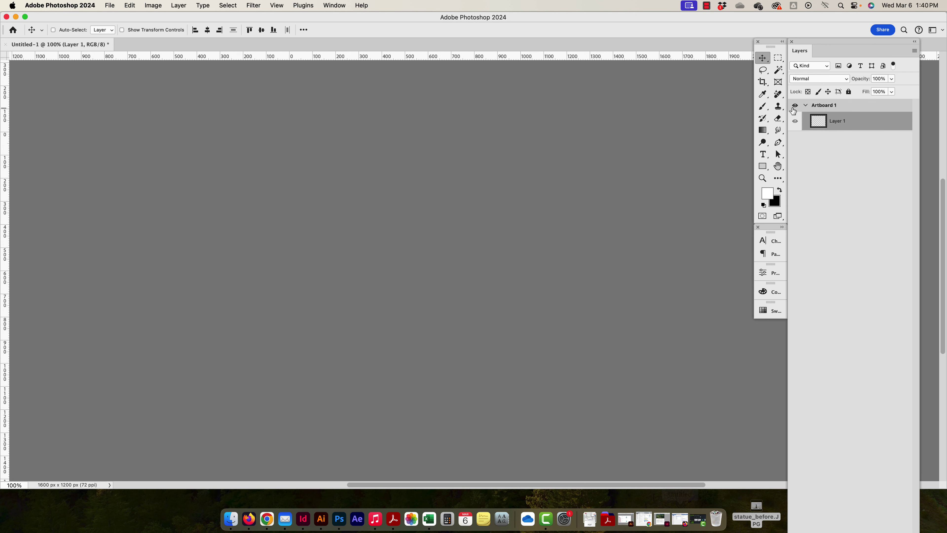
left_click(806, 105)
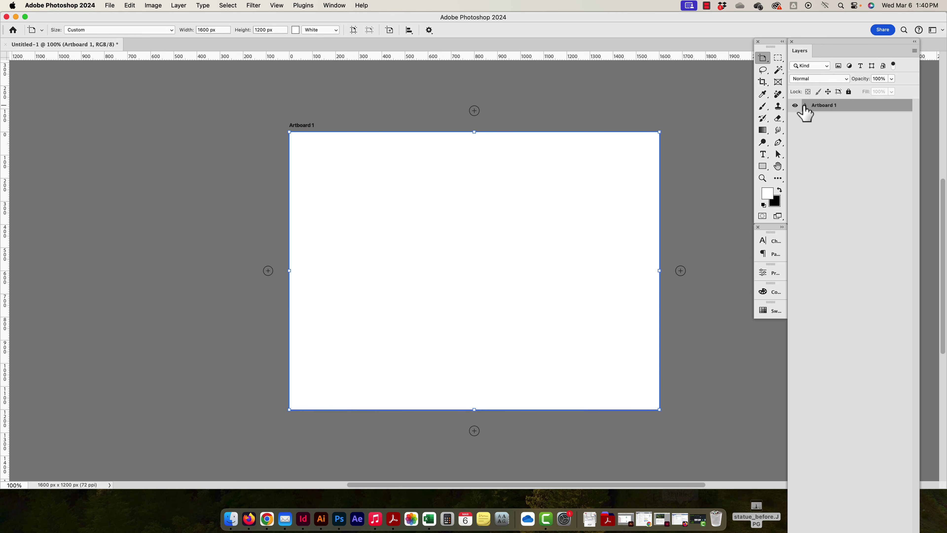
left_click(806, 107)
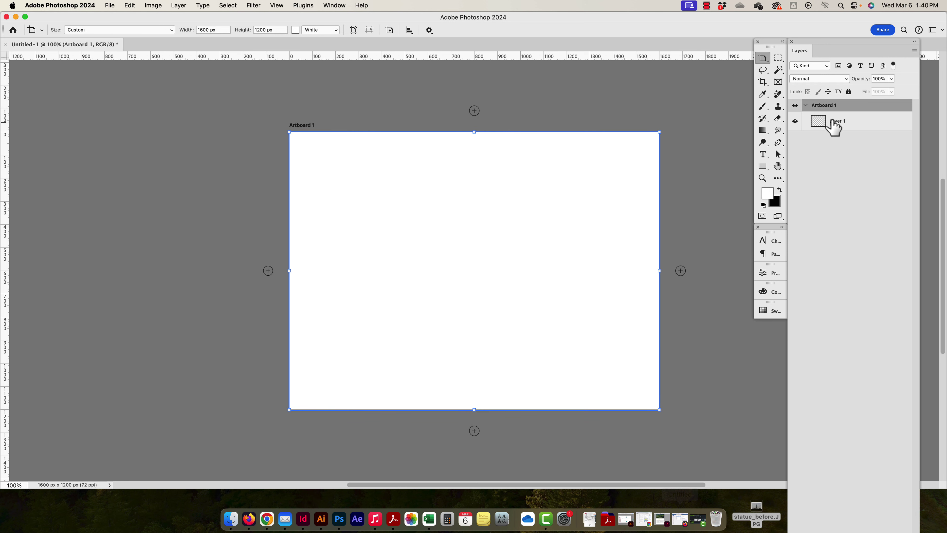
left_click(857, 124)
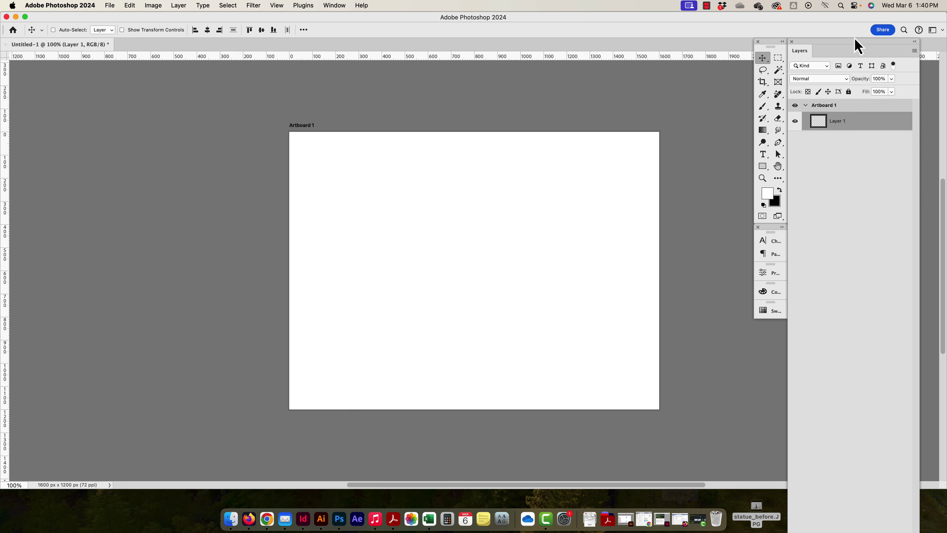
Select Artboard 1 with the Artboard Tool so that its frame handles can be edited.
mouse_move(838, 43)
left_mouse_down()
mouse_move(831, 19)
mouse_move(844, 48)
left_mouse_up()
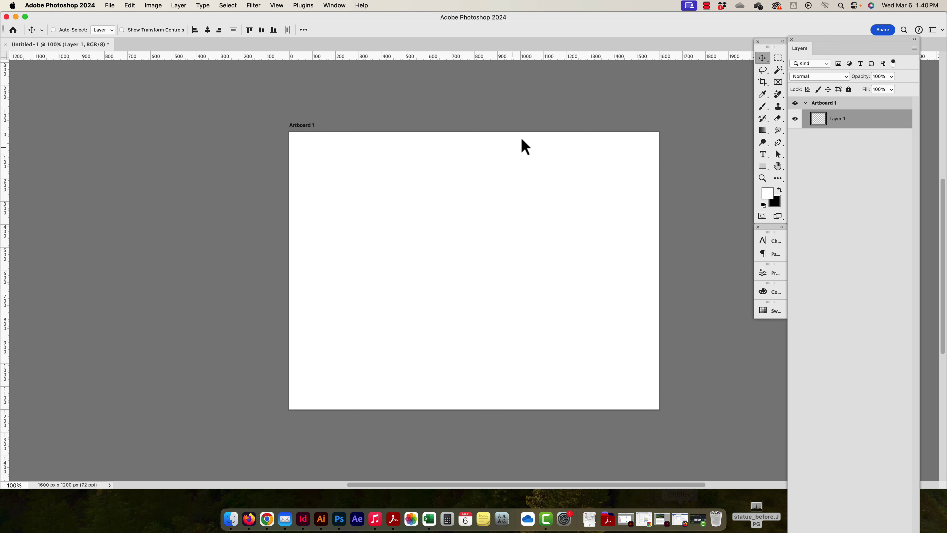
left_click_drag(512, 146, 469, 144)
key("super+minus")
key("super+minus")
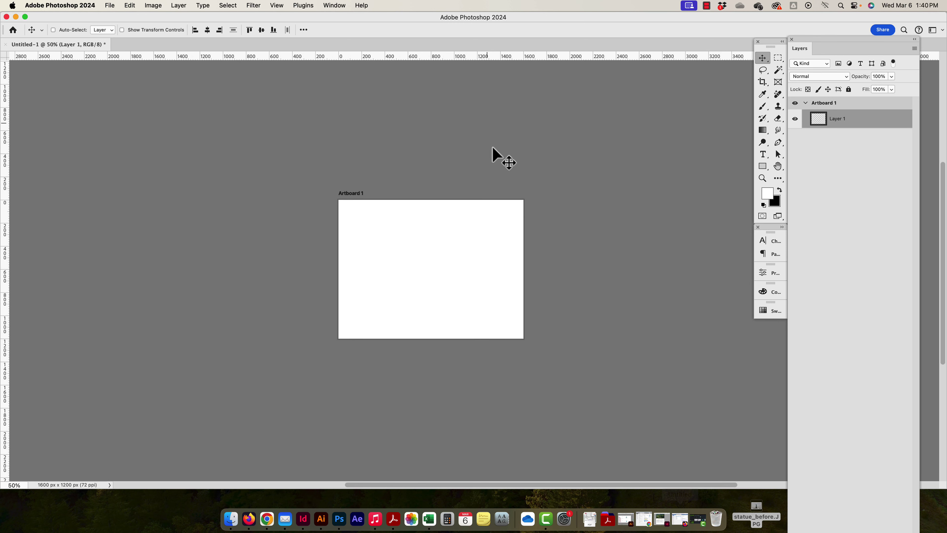
scroll(366, 173, "right", 10)
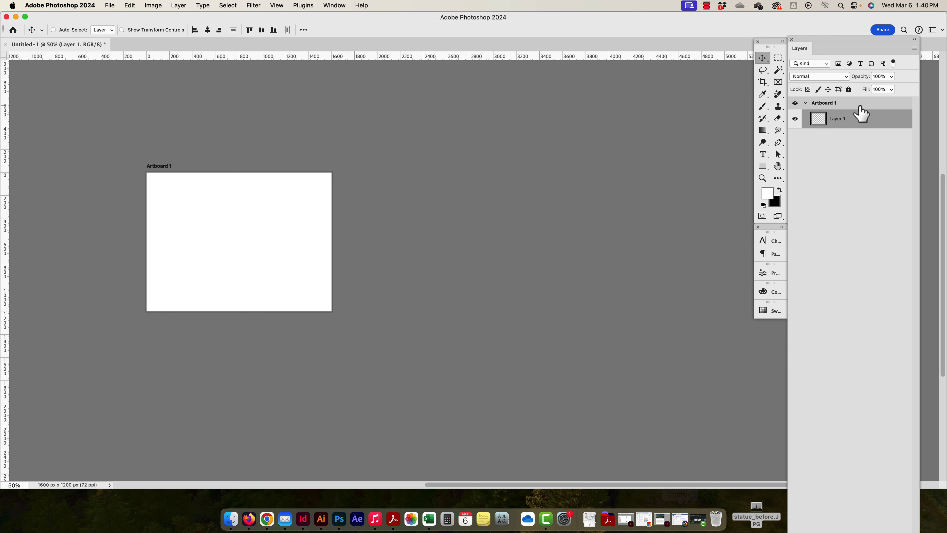
left_click(858, 104)
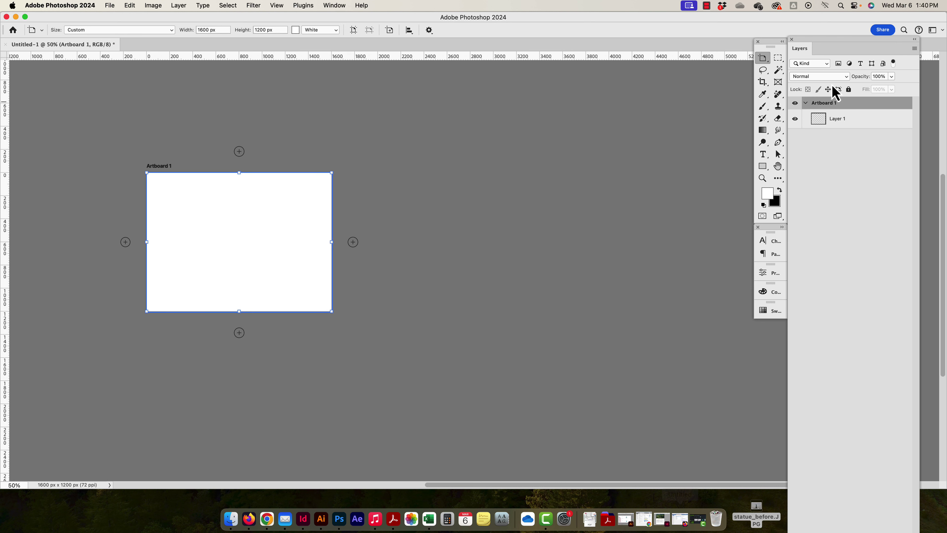
left_click(763, 59)
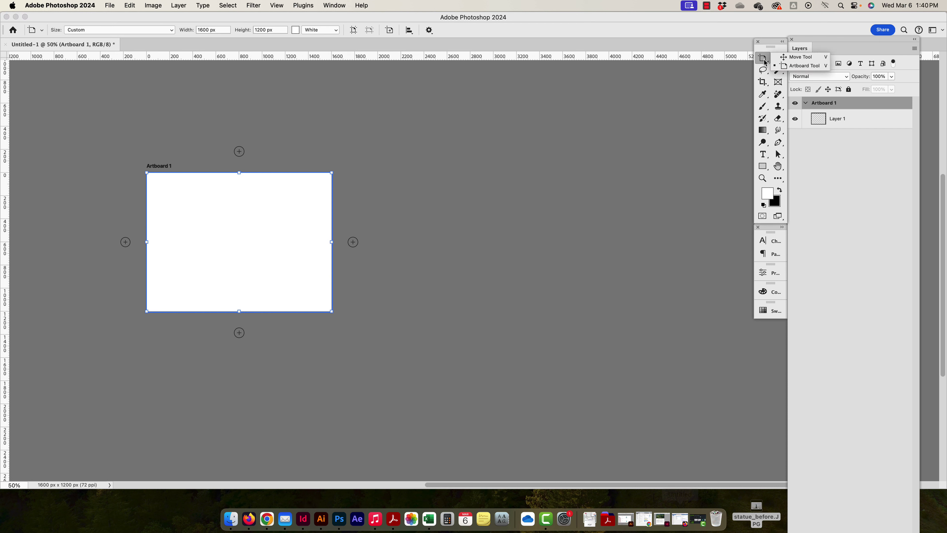
left_click(799, 67)
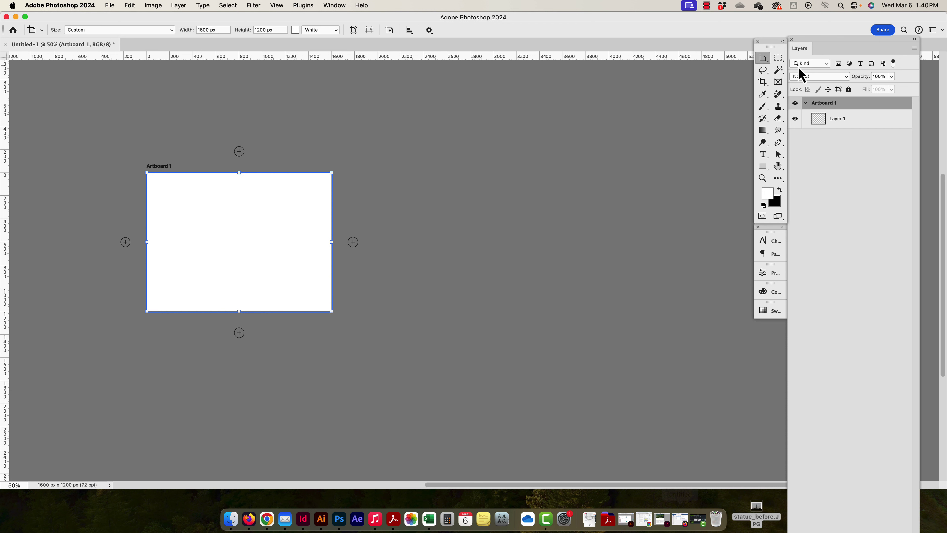
left_click(852, 118)
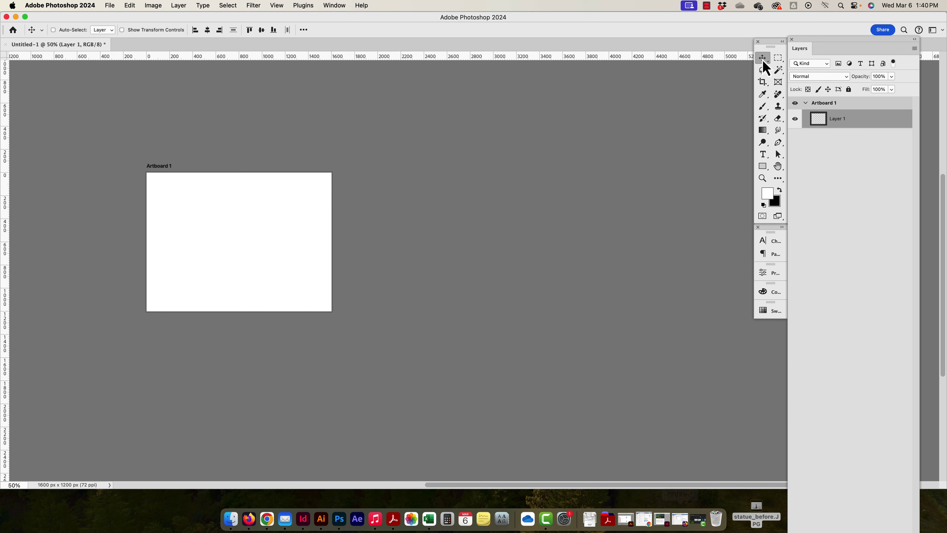
left_click(817, 104)
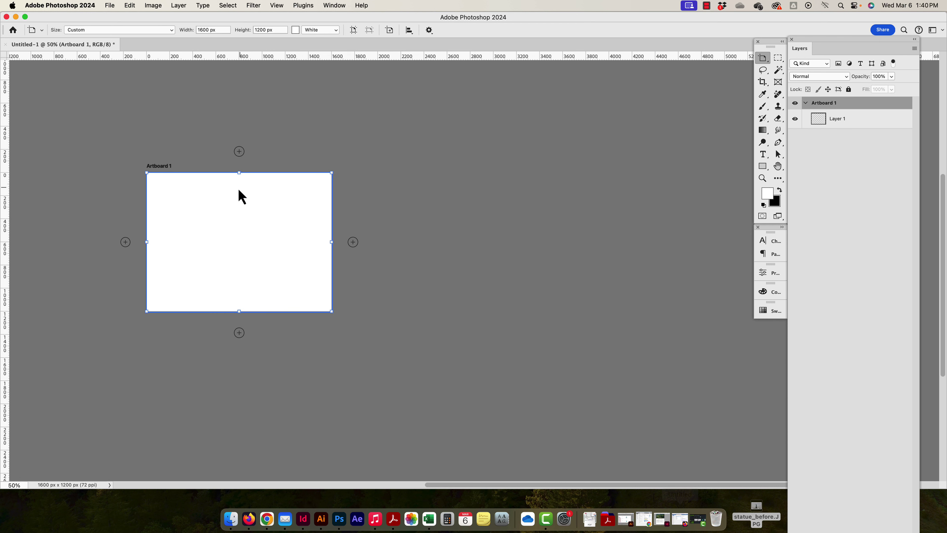
Try adding neighbouring artboards on different sides of Artboard 1, undoing each addition.
left_click(353, 242)
left_click_drag(224, 251, 408, 233)
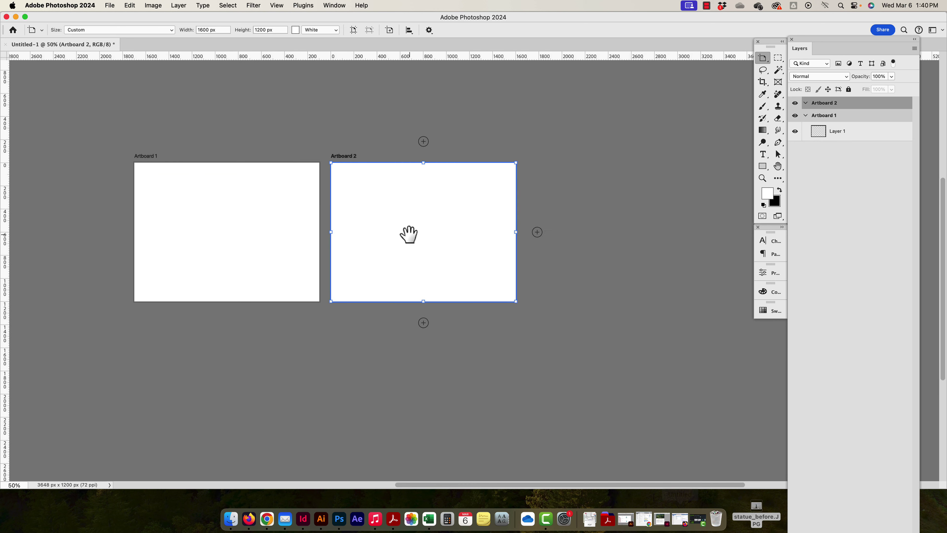
key("super+z")
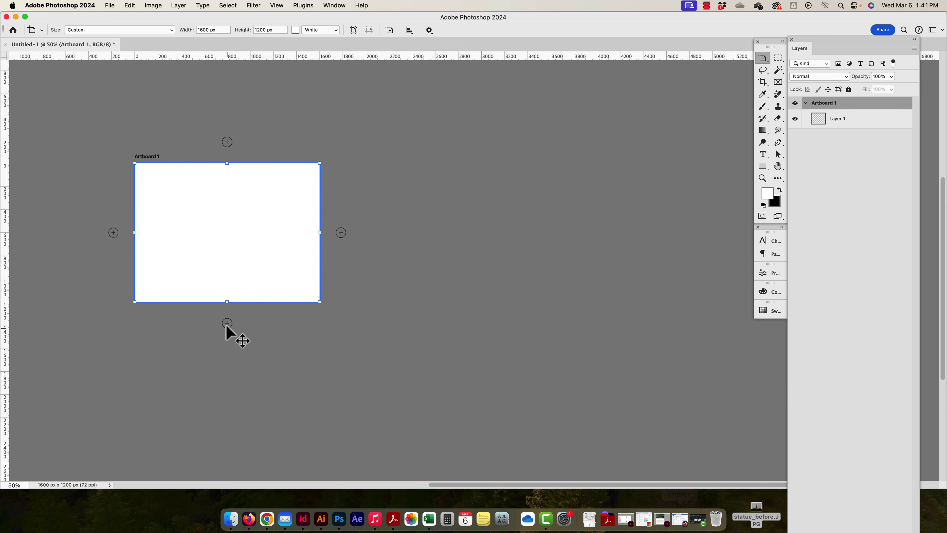
left_click(227, 323)
key("super+z")
left_click(223, 268)
key("super+z")
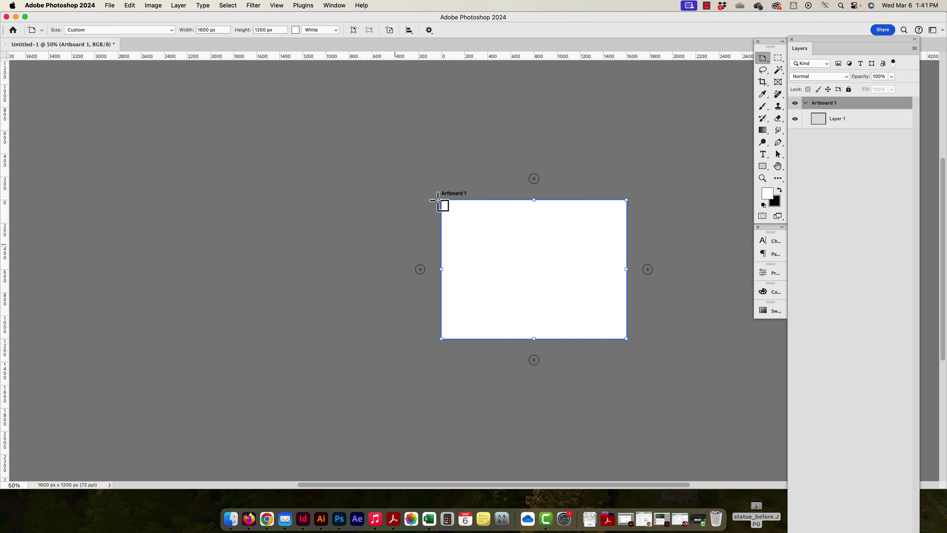
Set the width of Artboard 1 to 1800 px.
left_click_drag(506, 226, 292, 249)
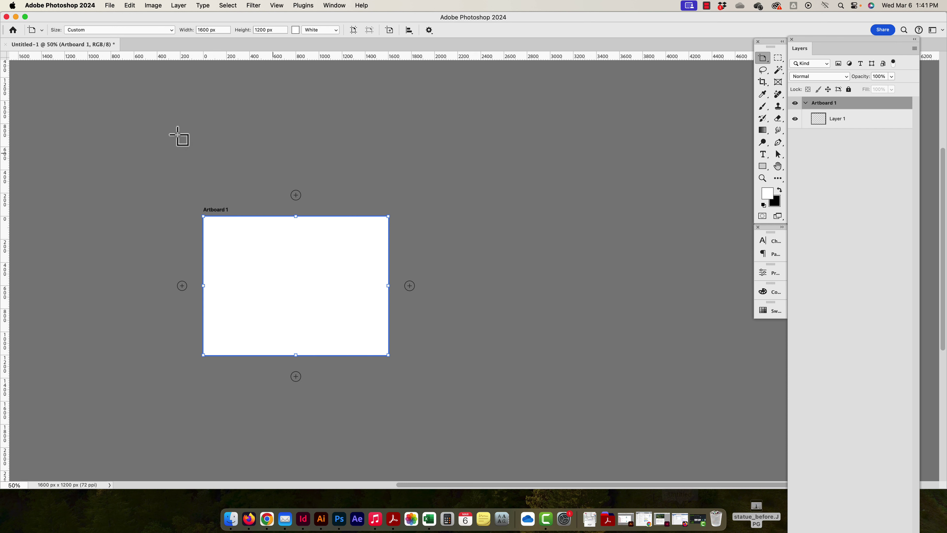
left_click_drag(221, 30, 190, 29)
type("1800")
left_click(270, 30)
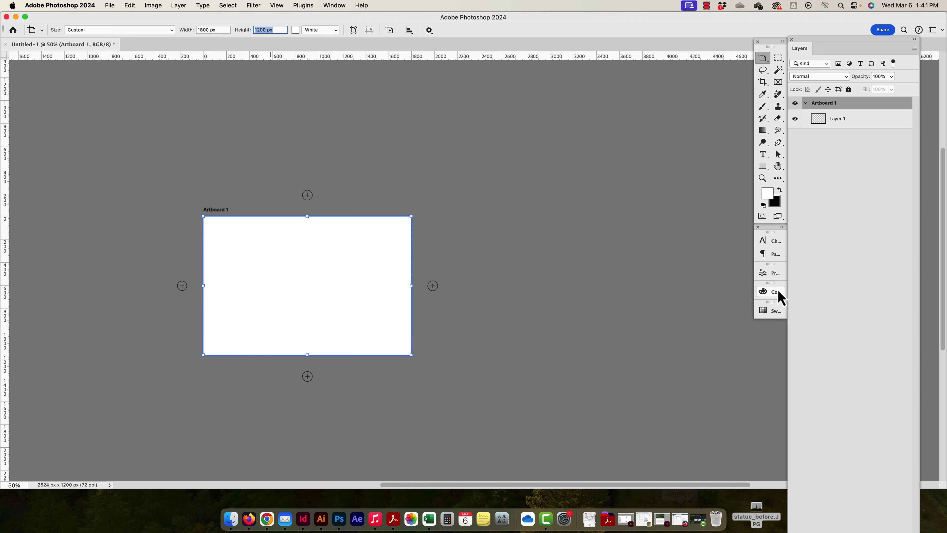
Examine the size, position, preset and background color properties of Artboard 1.
left_click(771, 275)
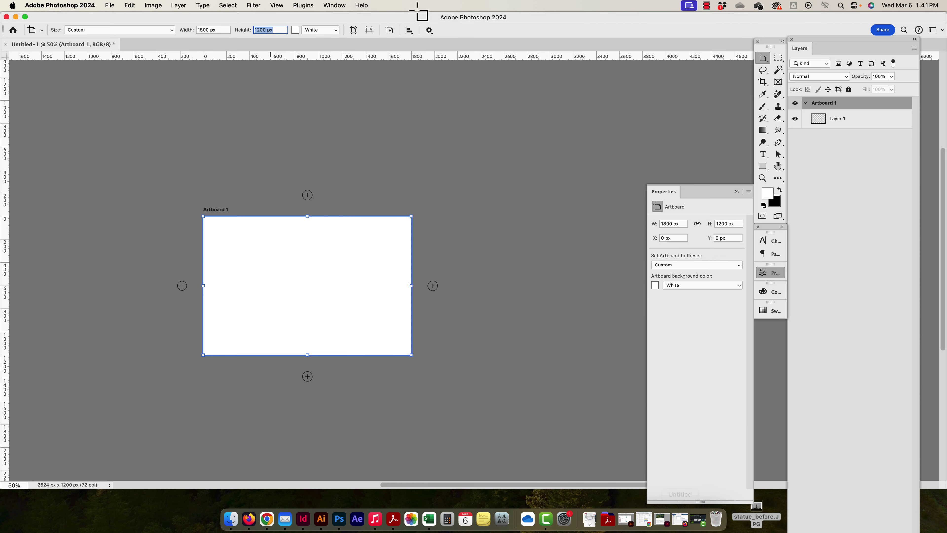
left_click(335, 6)
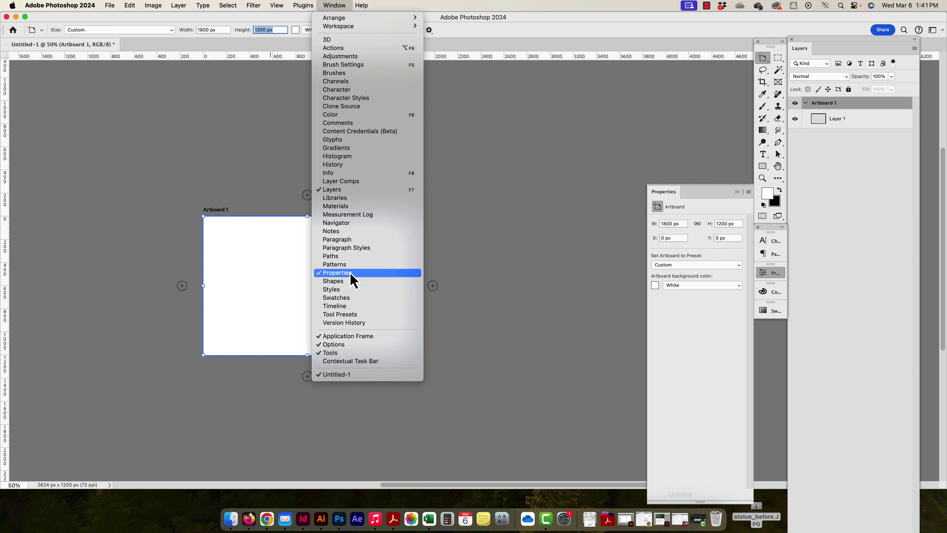
left_click(661, 223)
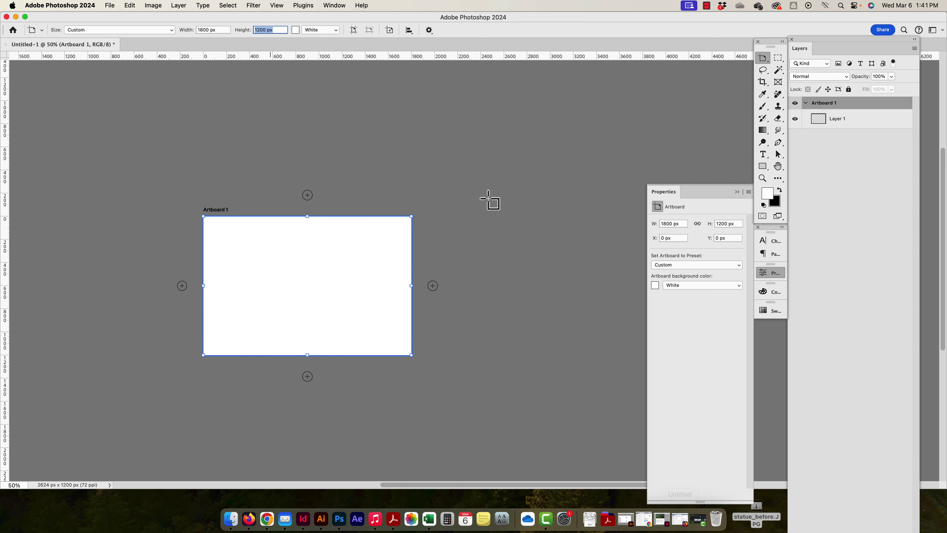
left_click(663, 192)
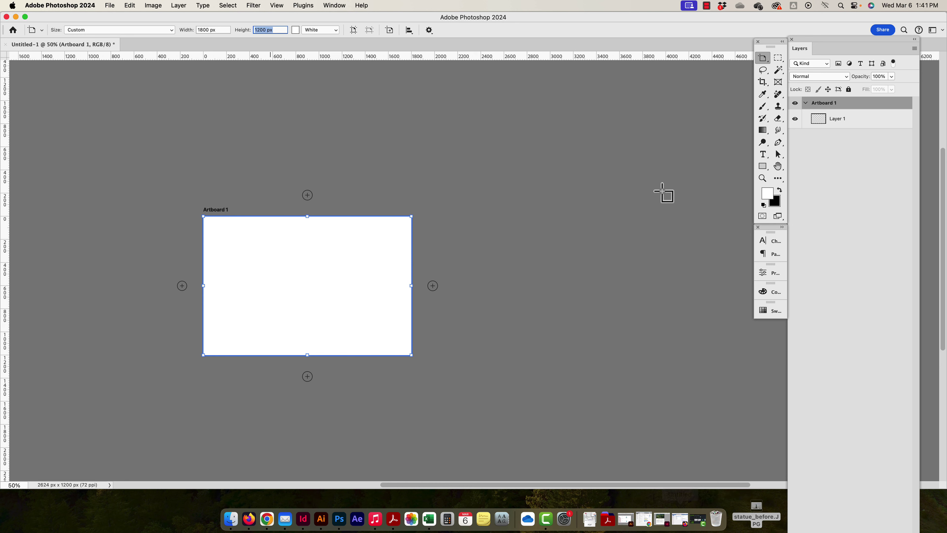
Draw a second artboard in the empty canvas to the right of Artboard 1 and resize it to about 1152 × 584 px.
left_click_drag(472, 199, 708, 410)
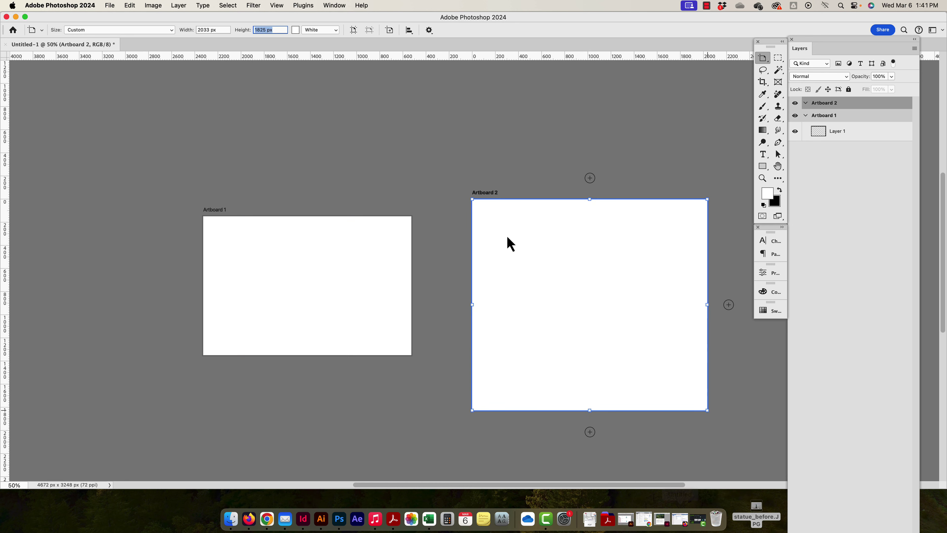
left_click_drag(590, 410, 591, 331)
left_click_drag(702, 266, 648, 264)
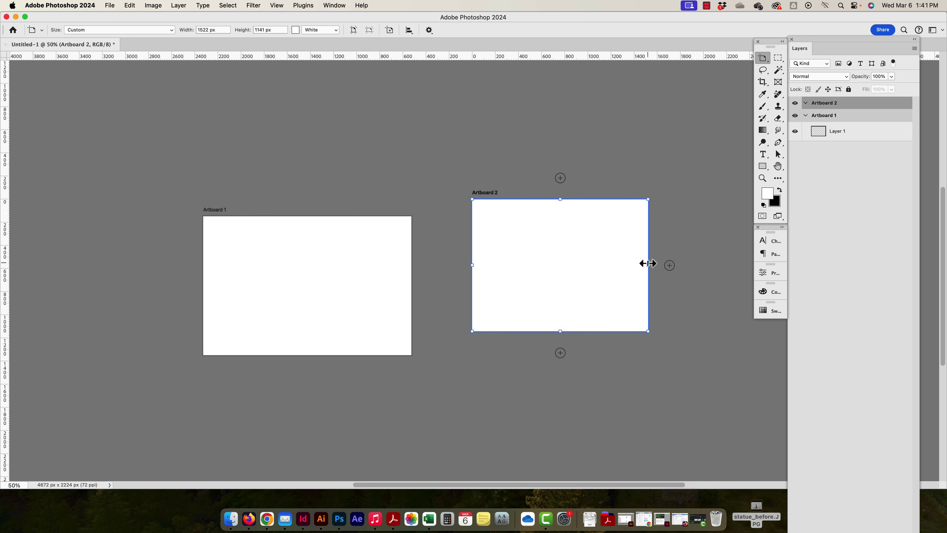
left_click(219, 29)
left_click_drag(561, 200, 560, 242)
left_click_drag(647, 245, 604, 264)
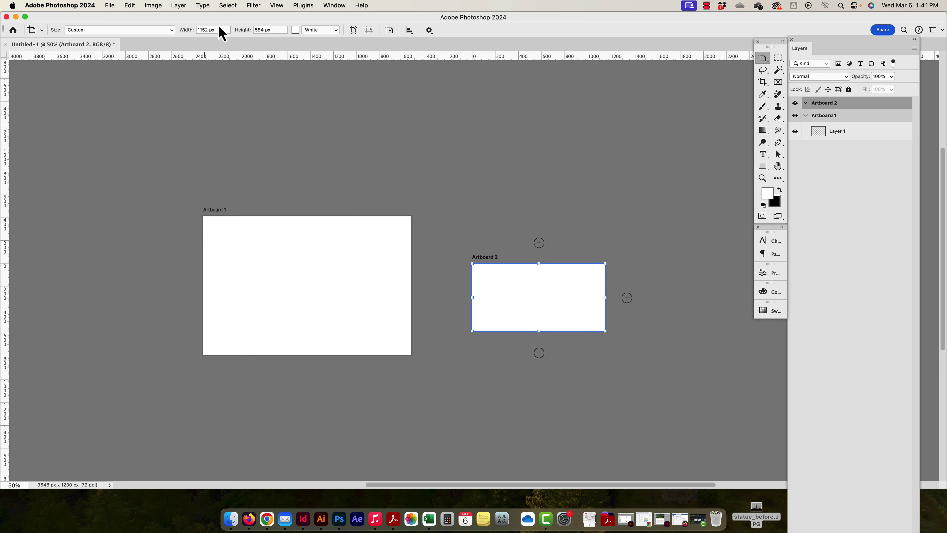
Add a third artboard beside Artboard 2 using the Custom preset at 1152 × 584 px.
left_click(769, 274)
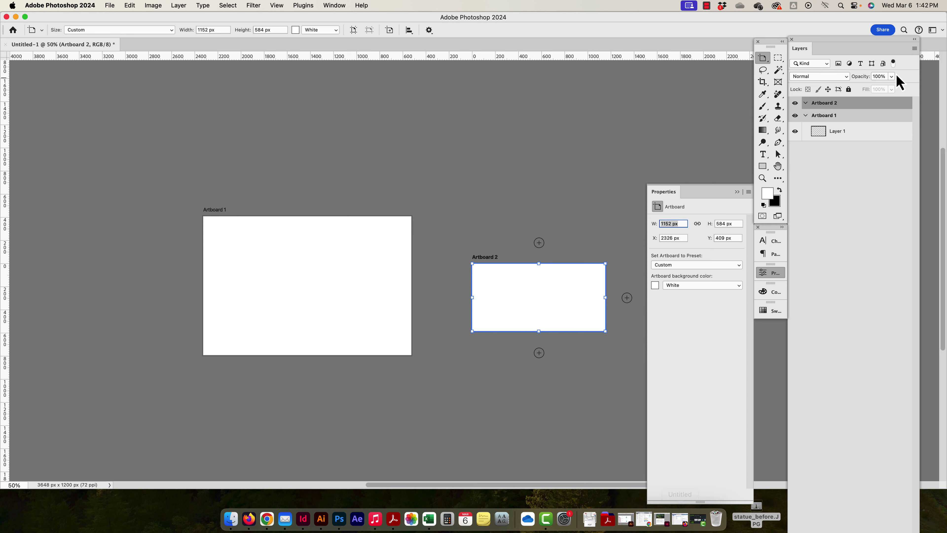
left_click(914, 49)
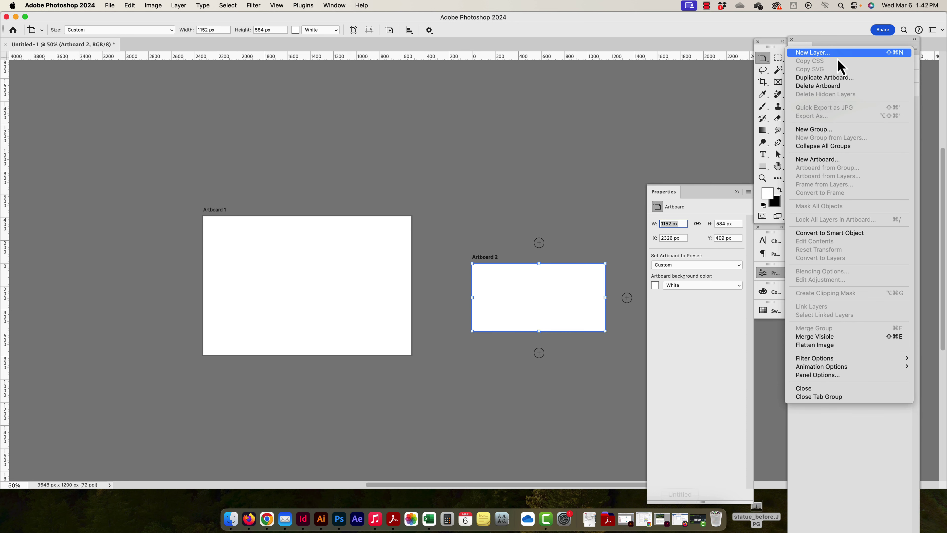
left_click(824, 159)
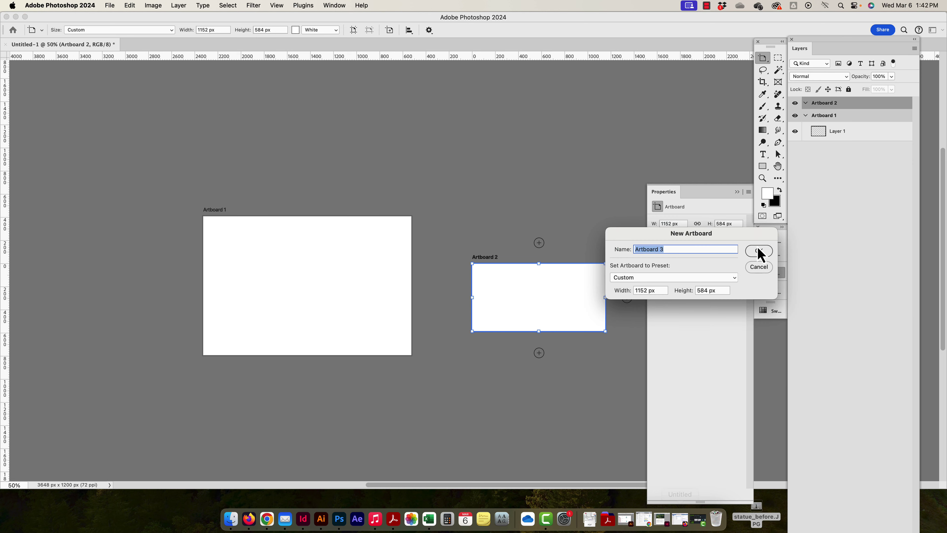
left_click(734, 280)
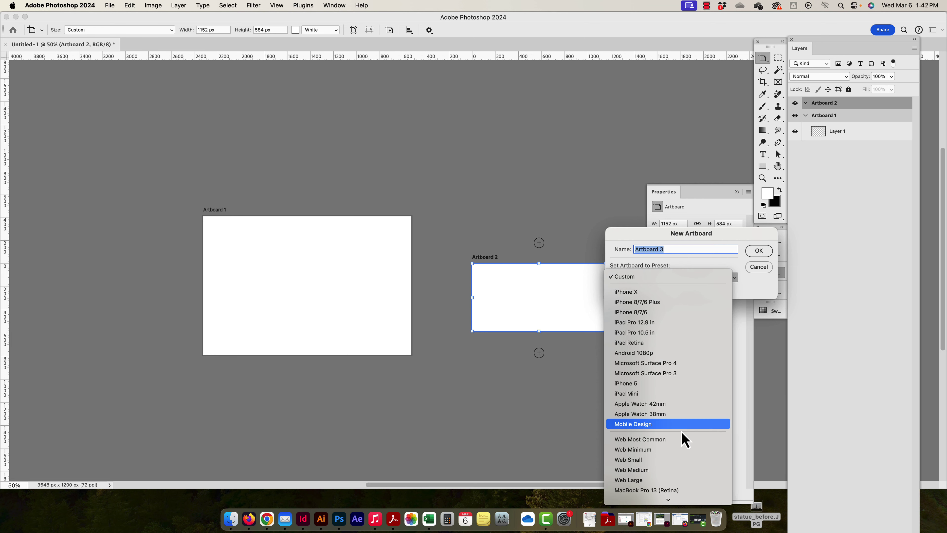
mouse_move(681, 501)
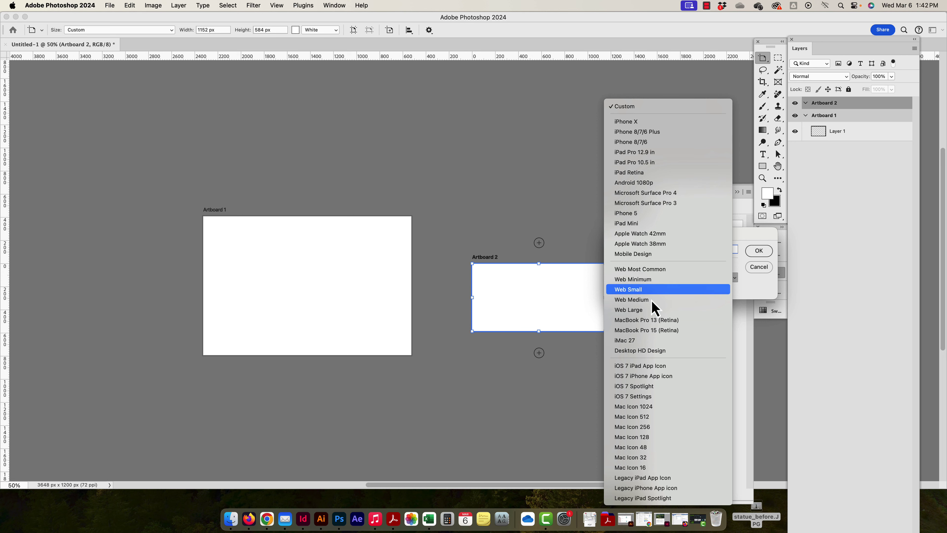
left_click(694, 107)
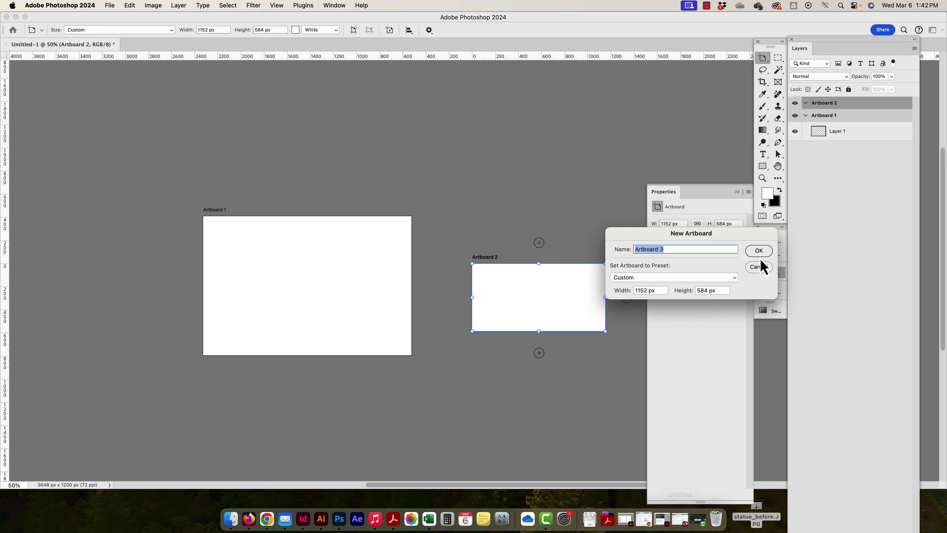
left_click(759, 251)
scroll(601, 328, "right", 3)
scroll(548, 291, "right", 2)
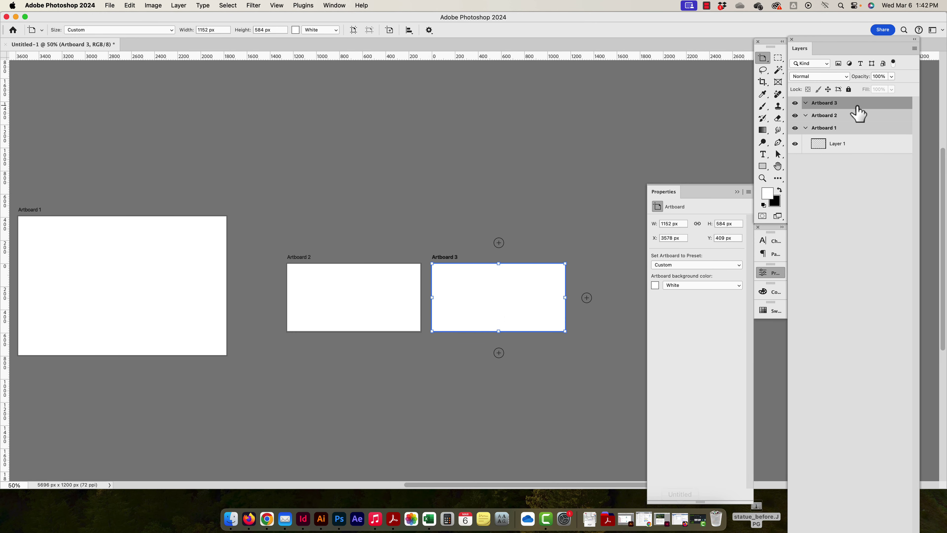
Delete Artboard 3 and Artboard 2, leaving only Artboard 1 in the document.
key("Delete")
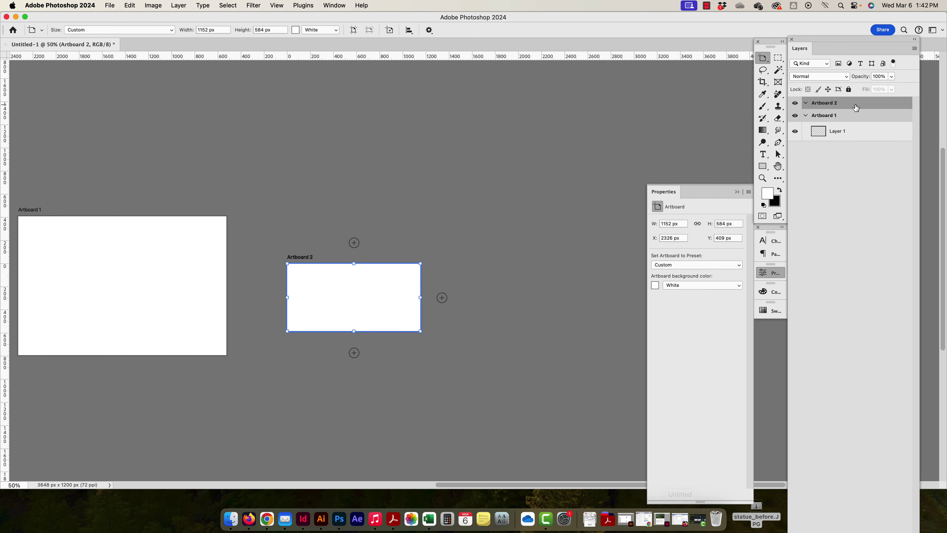
key("Delete")
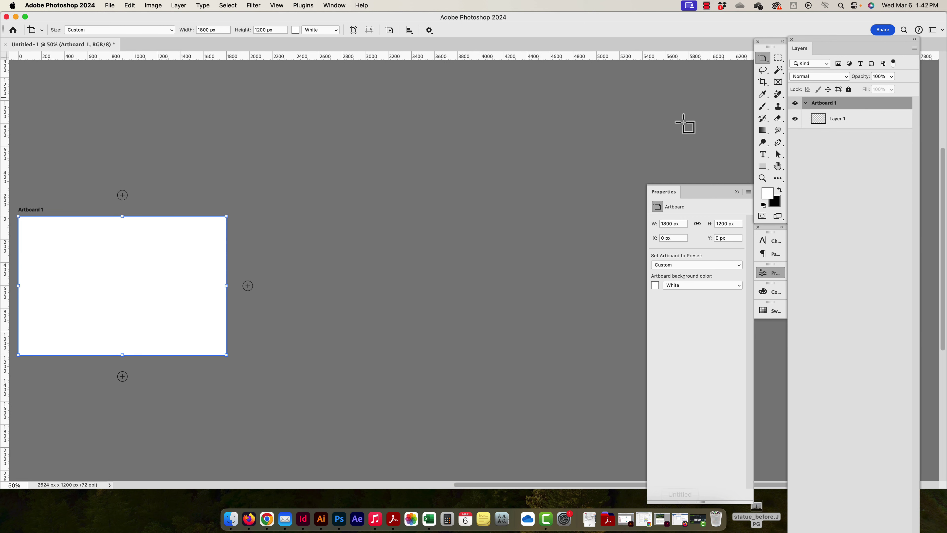
scroll(209, 214, "left", 3)
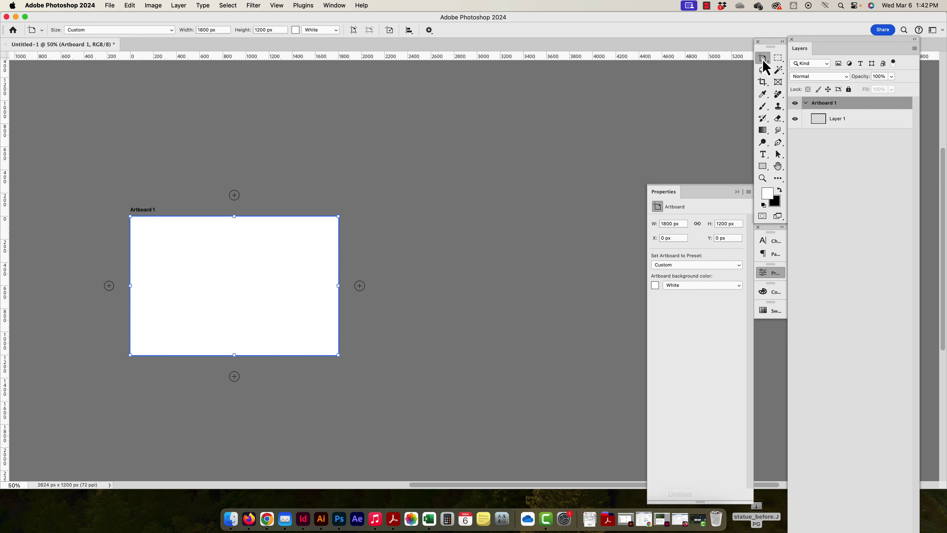
Close the document and create a new 1600 × 1200 px, 72 ppi RGB document with the Artboards option turned off.
left_click(7, 17)
left_click(462, 205)
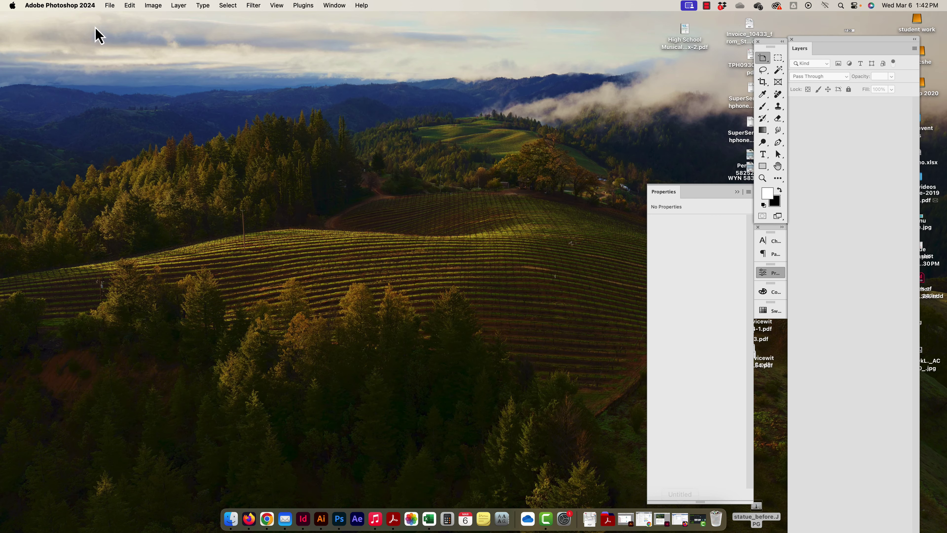
left_click(109, 5)
left_click(112, 18)
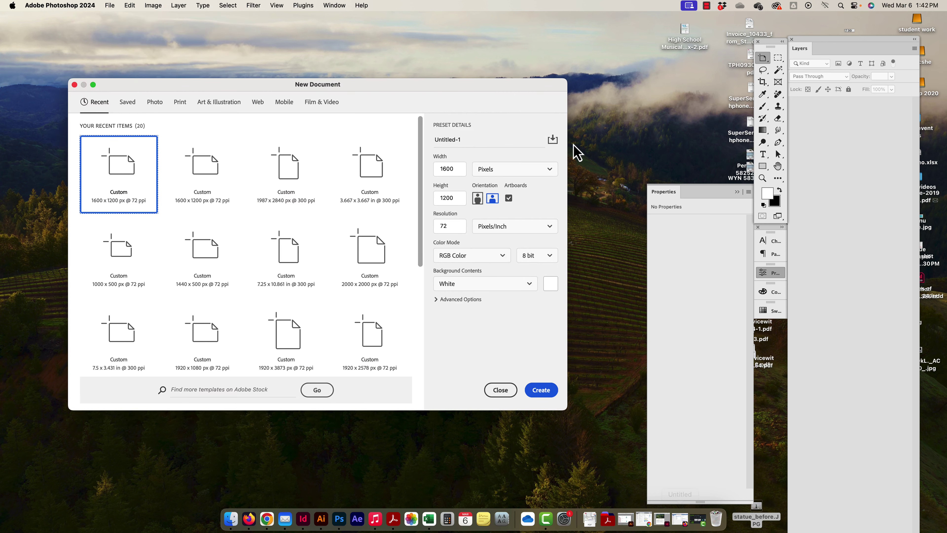
left_click(510, 198)
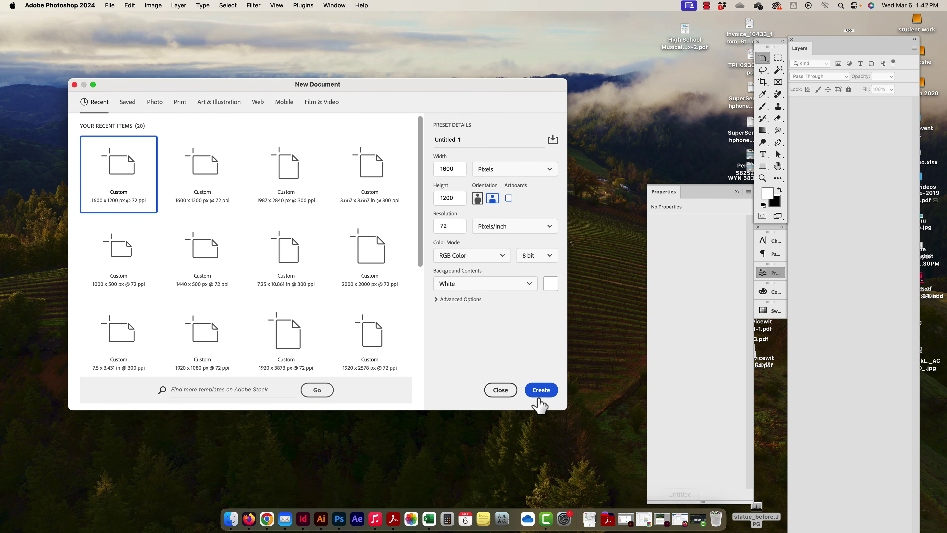
left_click(541, 391)
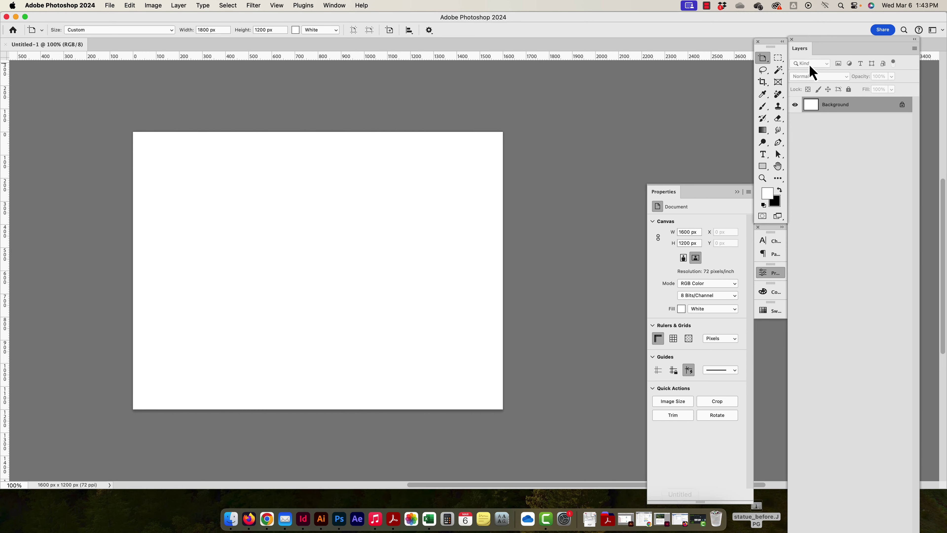
Unlock the Background layer and create a 1600 × 1200 px artboard from it named "workspace 1 1600x1200".
left_click_drag(765, 63, 788, 59)
left_click(902, 106)
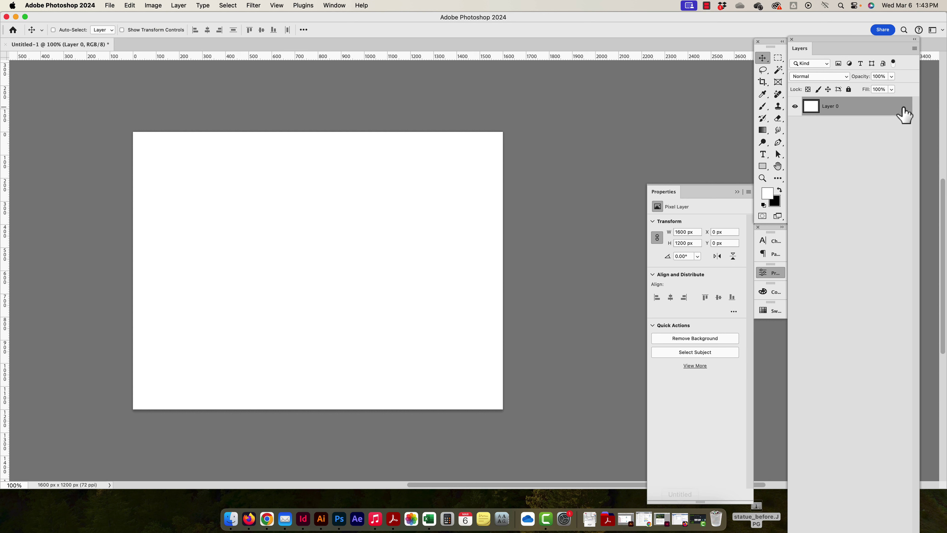
left_click(914, 48)
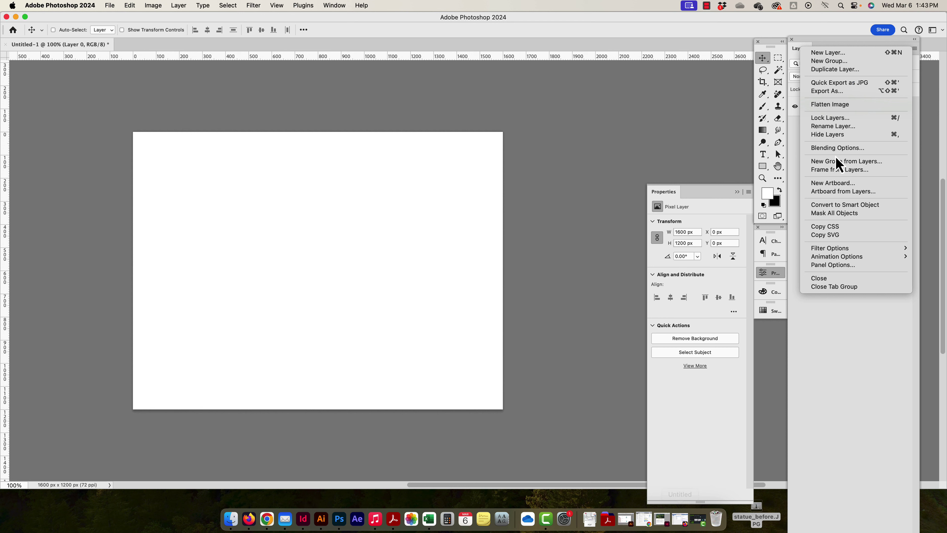
left_click(846, 193)
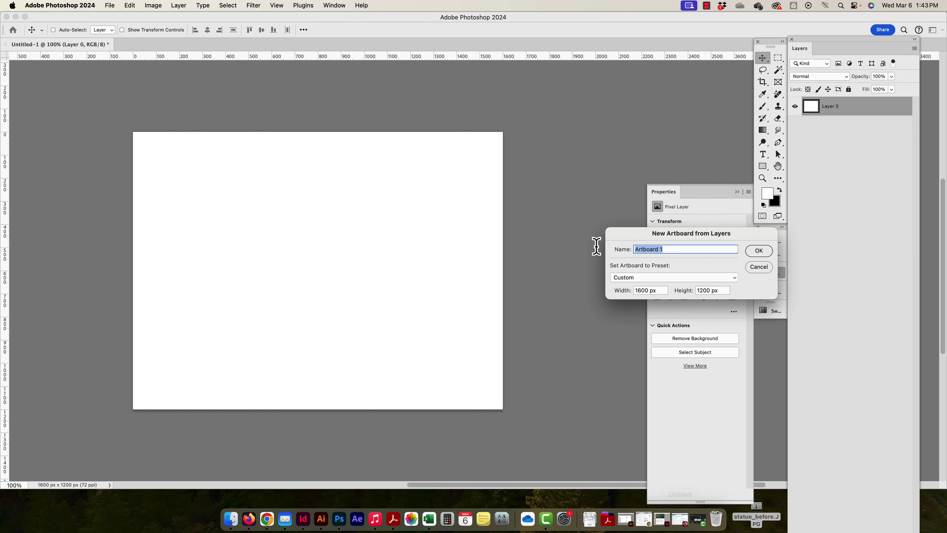
type("workspace 1 1600x1200")
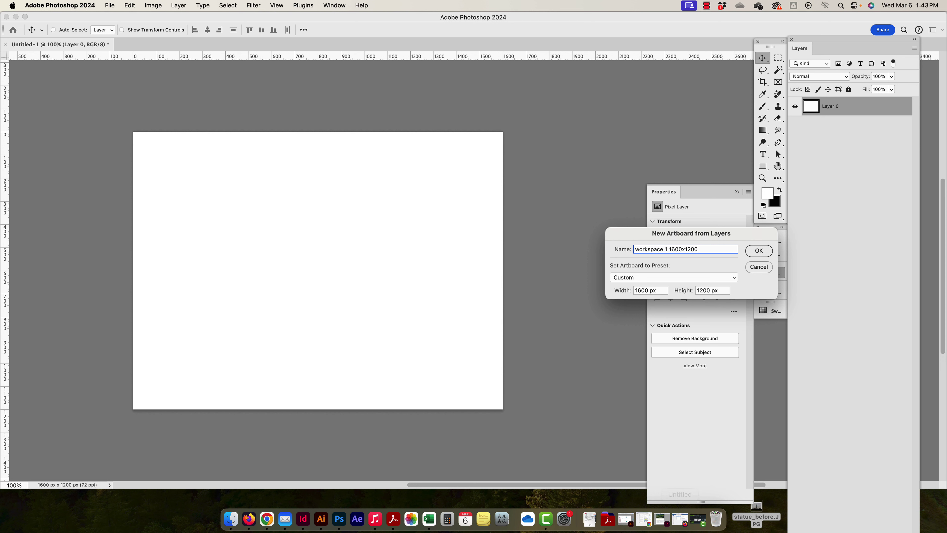
left_click(763, 252)
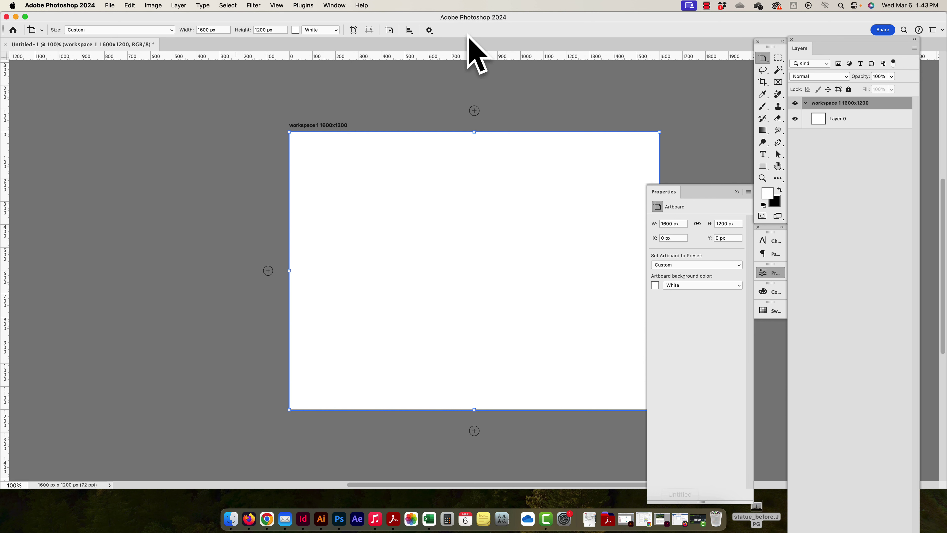
left_click_drag(763, 58, 802, 56)
scroll(188, 252, "right", 10)
key("super+minus")
key("super+minus")
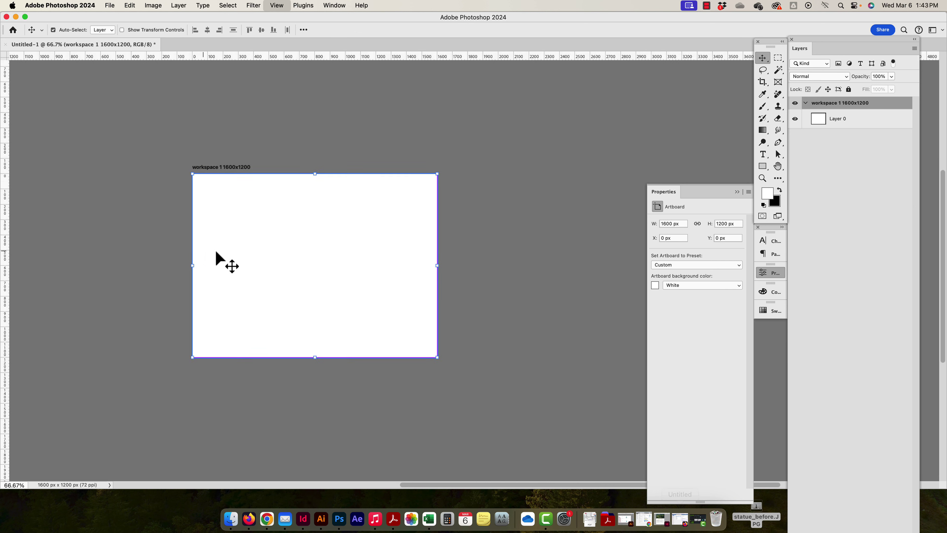
scroll(323, 208, "right", 1)
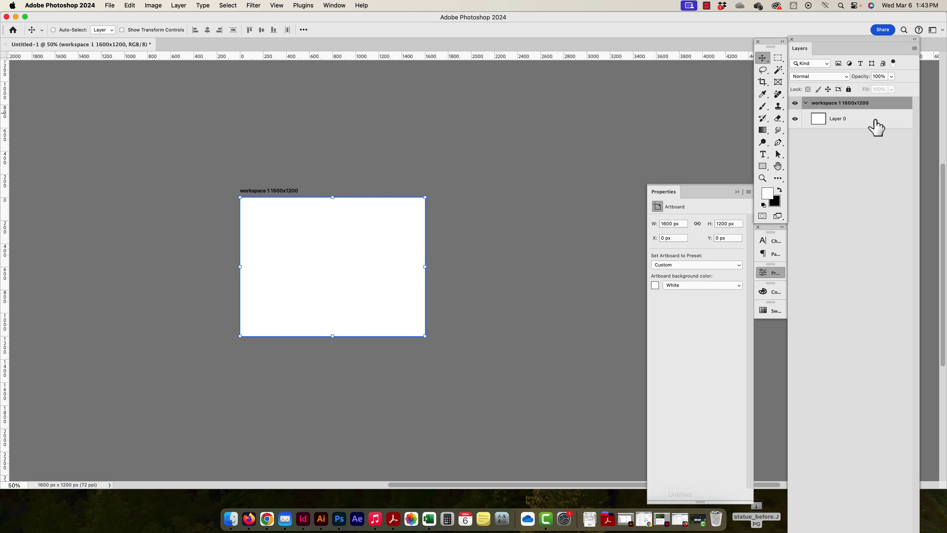
left_click(856, 122)
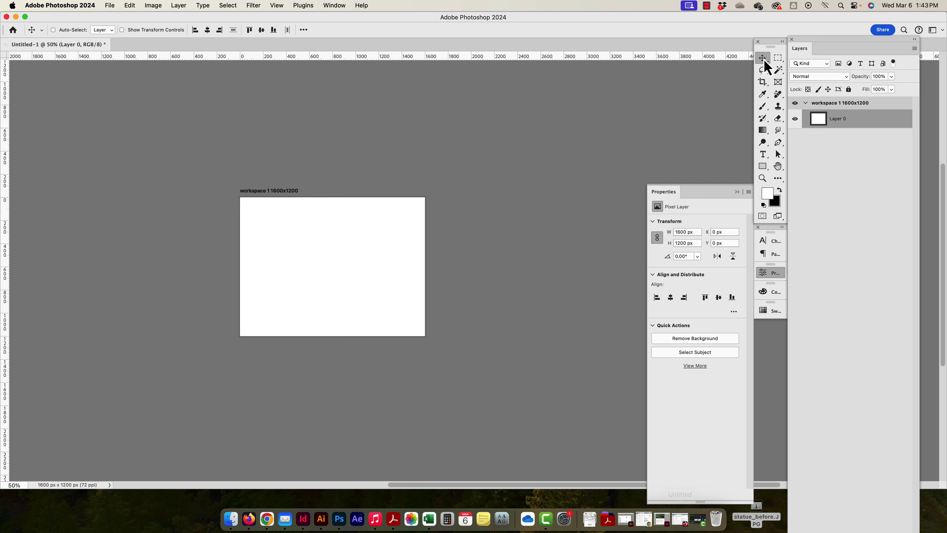
Try to duplicate the workspace 1 artboard on the canvas to the right of the original, and undo the copy.
key("shift+v")
left_click(851, 104)
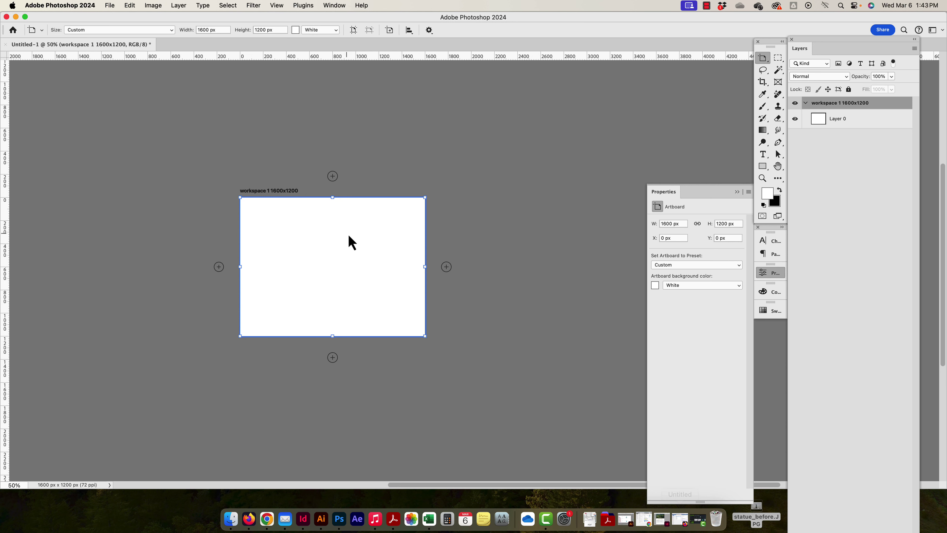
scroll(347, 238, "right", 5)
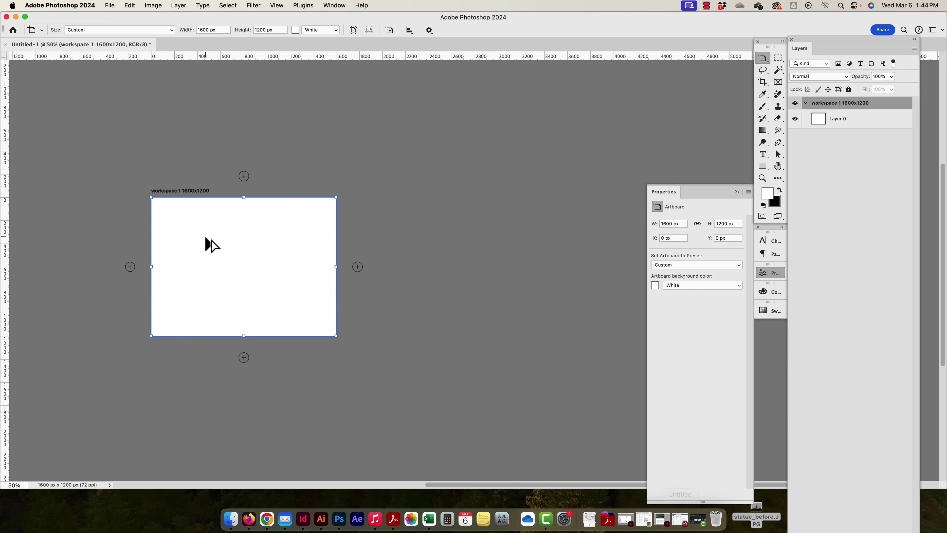
left_click_drag(211, 240, 426, 353)
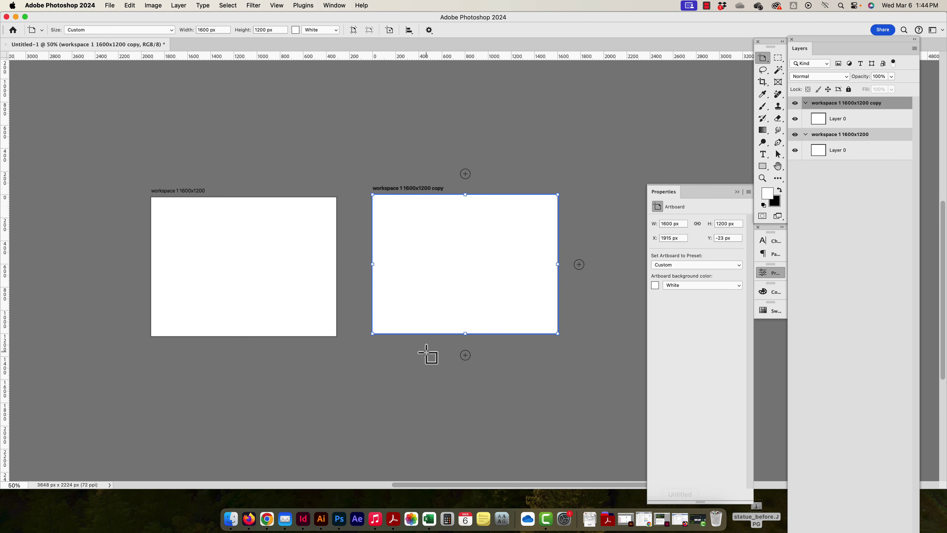
key("super+z")
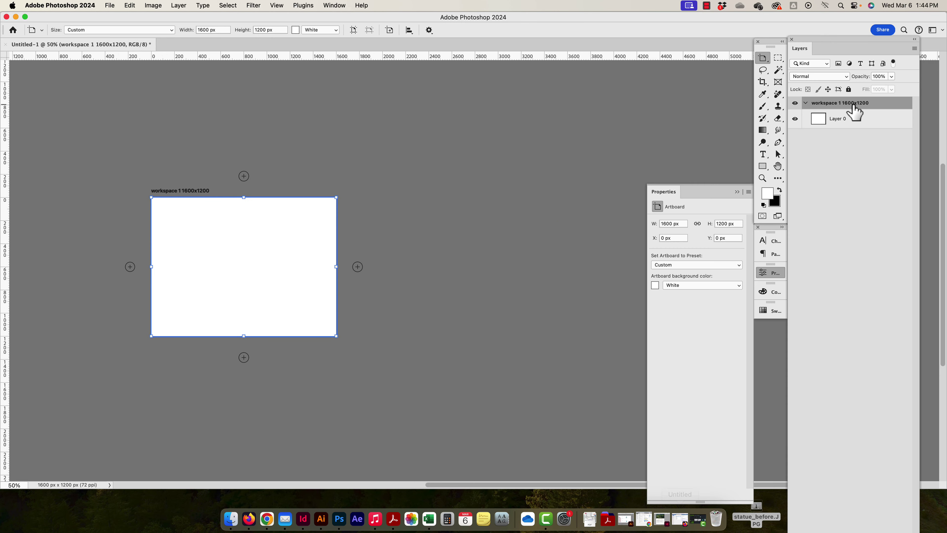
Duplicate the workspace 1 artboard in the layer stack and move the copy right of the original, to about X 2161 px.
left_click_drag(876, 110, 865, 132)
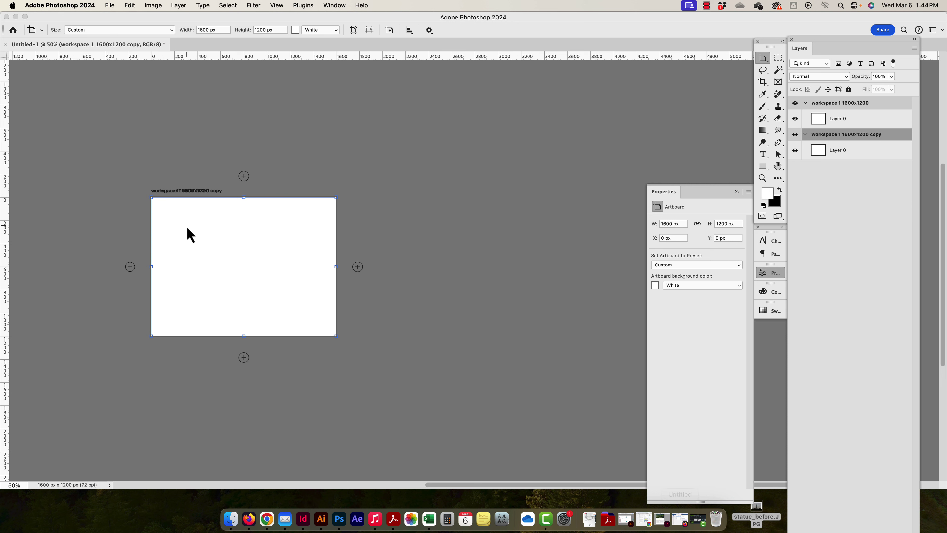
left_click_drag(203, 204, 442, 205)
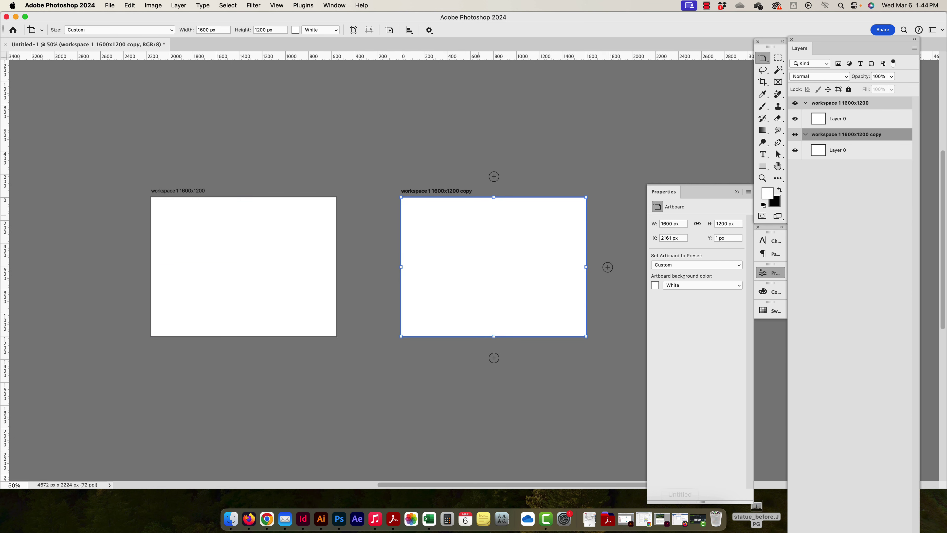
Try to rename the copied artboard, and undo its last move.
double_click(854, 134)
left_click(852, 135)
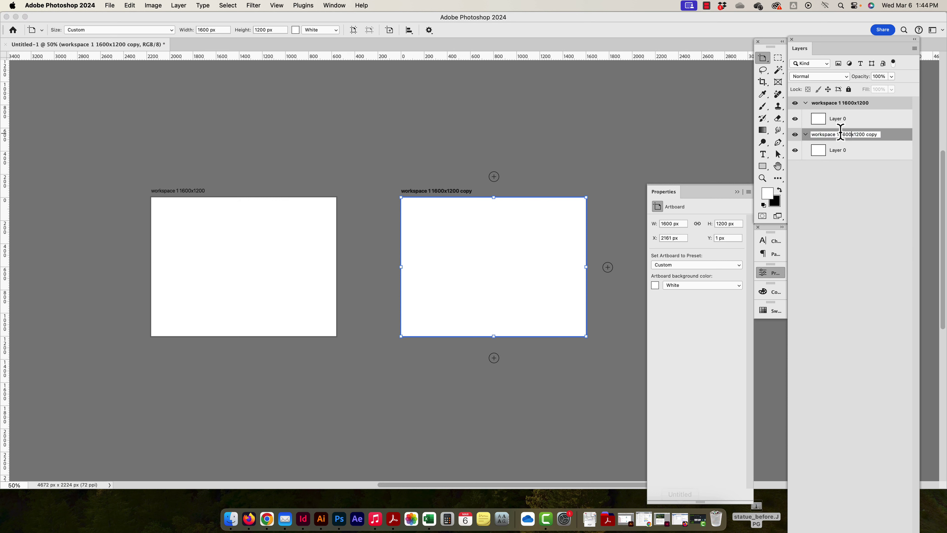
type("2")
key("super+a")
key("BackSpace")
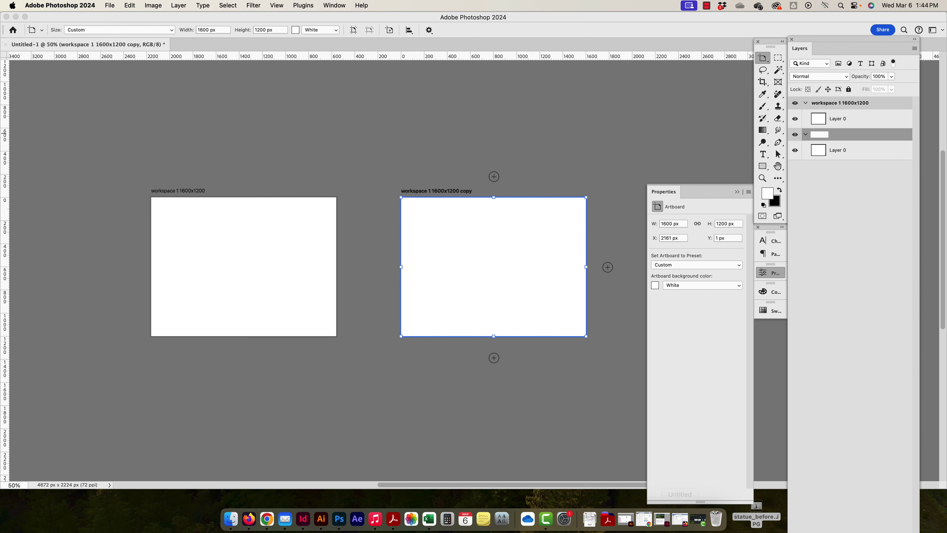
key("super+z")
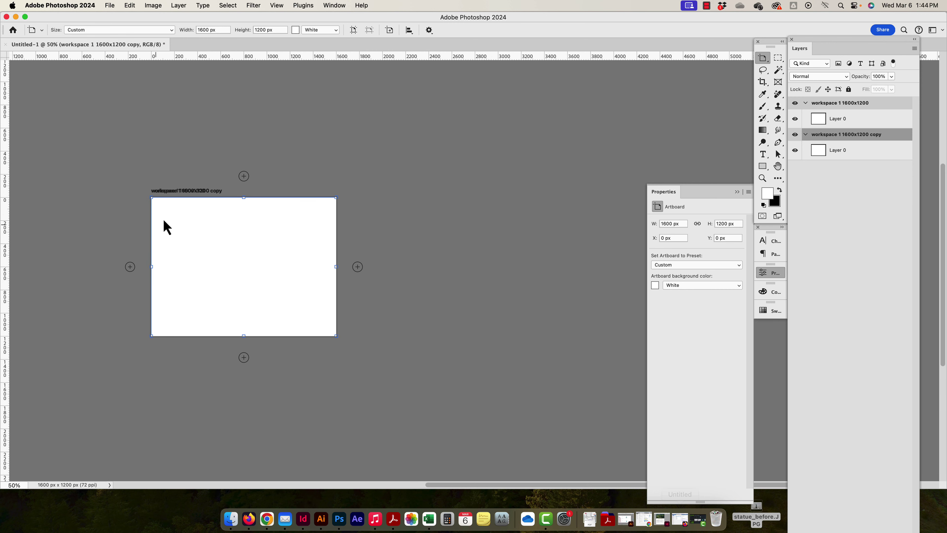
Move the original workspace 1 artboard right to about X 2108 px and rename the copy "workspace 2 1600x1200".
left_click_drag(181, 190, 423, 189)
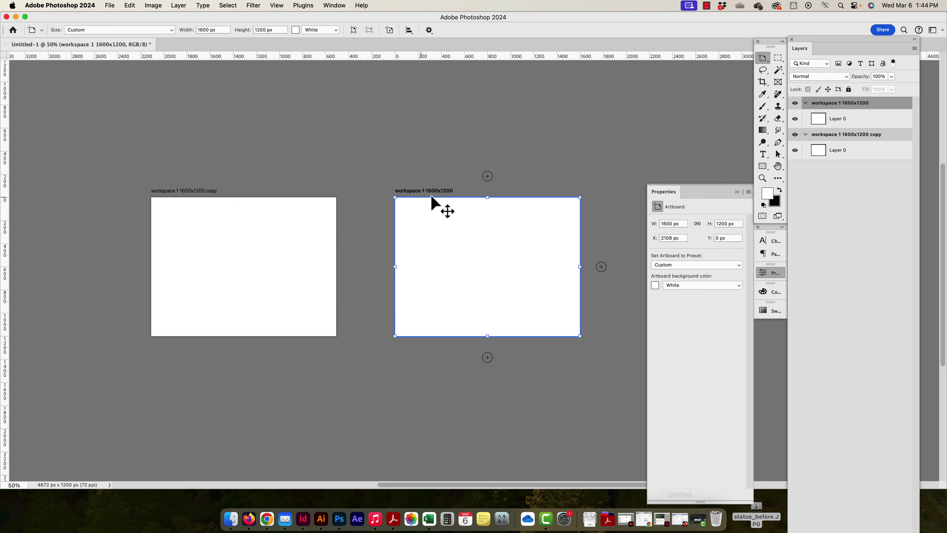
double_click(864, 135)
left_click(878, 134)
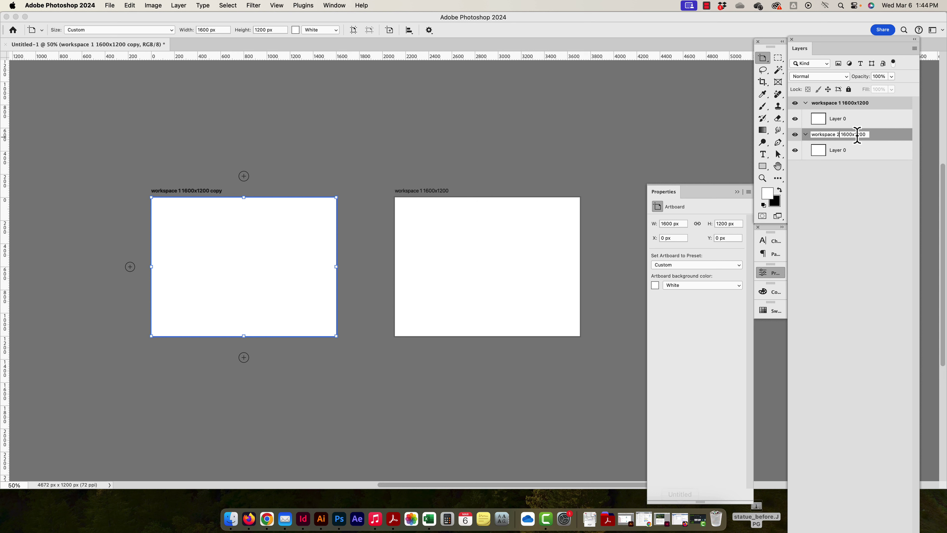
key("Return")
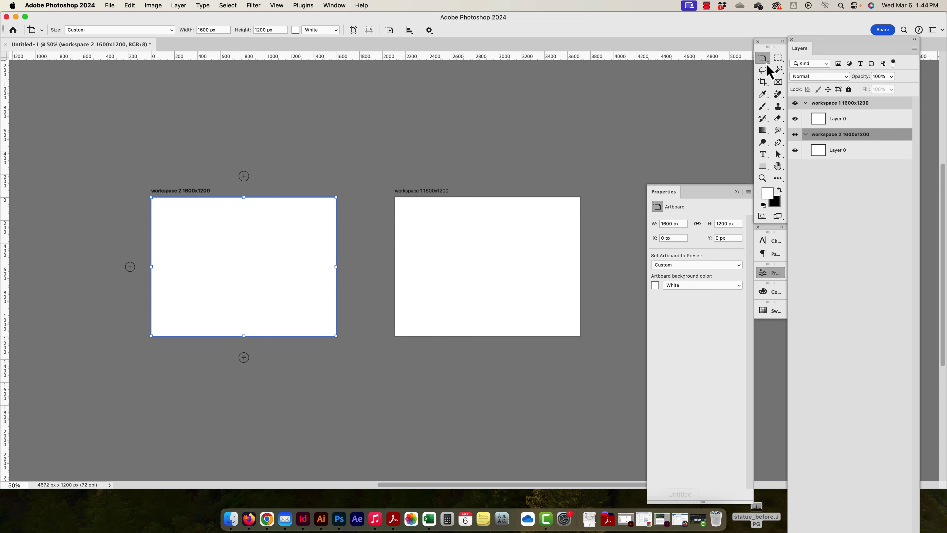
Rearrange the two artboards so that workspace 1 sits to the left of workspace 2.
scroll(417, 237, "right", 10)
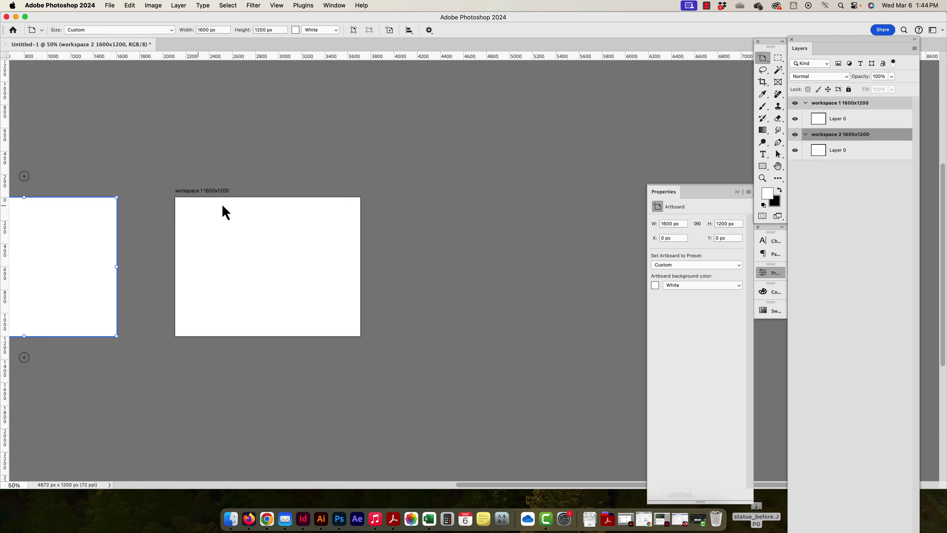
scroll(224, 211, "left", 8)
left_click(409, 190)
left_click_drag(408, 190, 365, 221)
left_click_drag(629, 206, 360, 311)
left_click_drag(838, 144, 626, 214)
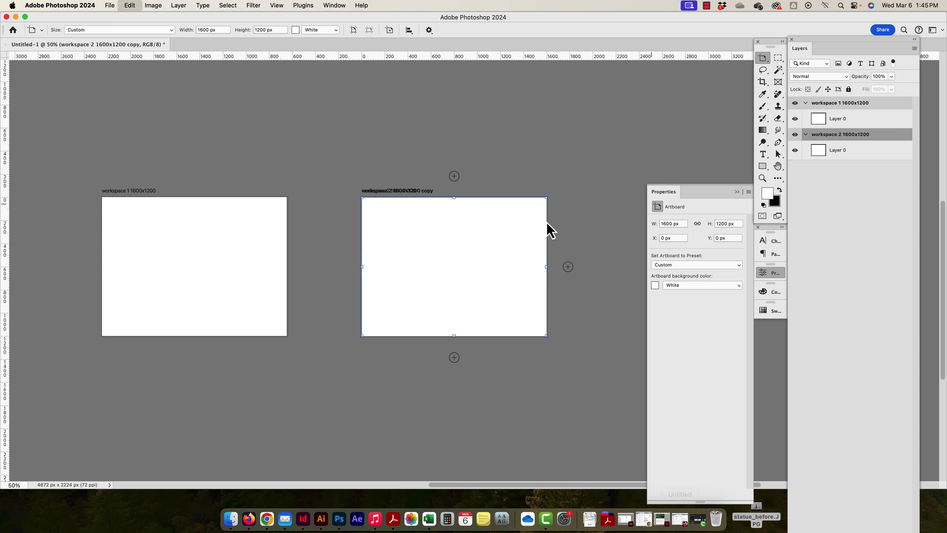
Add a 1600 × 1200 px artboard to the right of workspace 2 and shift it right to about X 2468 px.
scroll(575, 282, "right", 5)
left_click(400, 266)
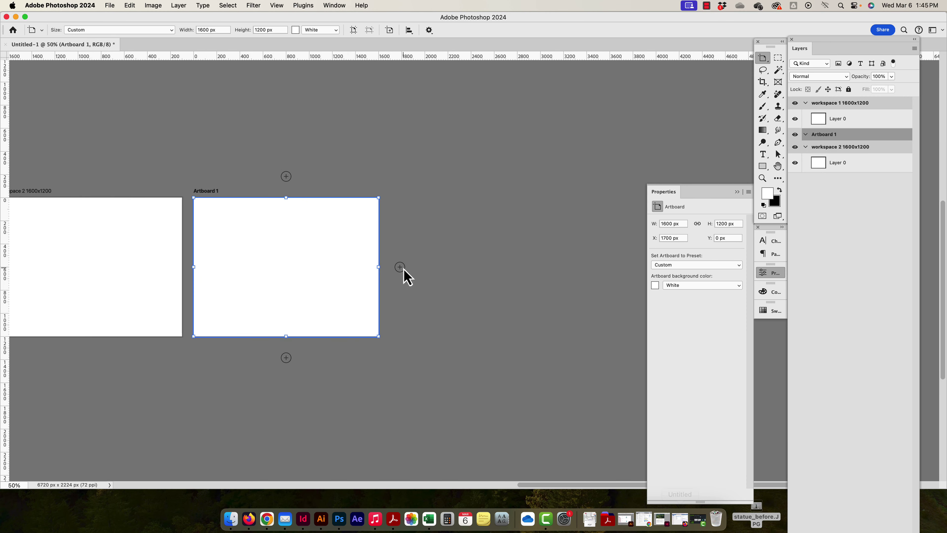
left_click_drag(317, 202, 406, 198)
Rename the new artboard "workspace 3 1600x1200".
double_click(827, 134)
type("w")
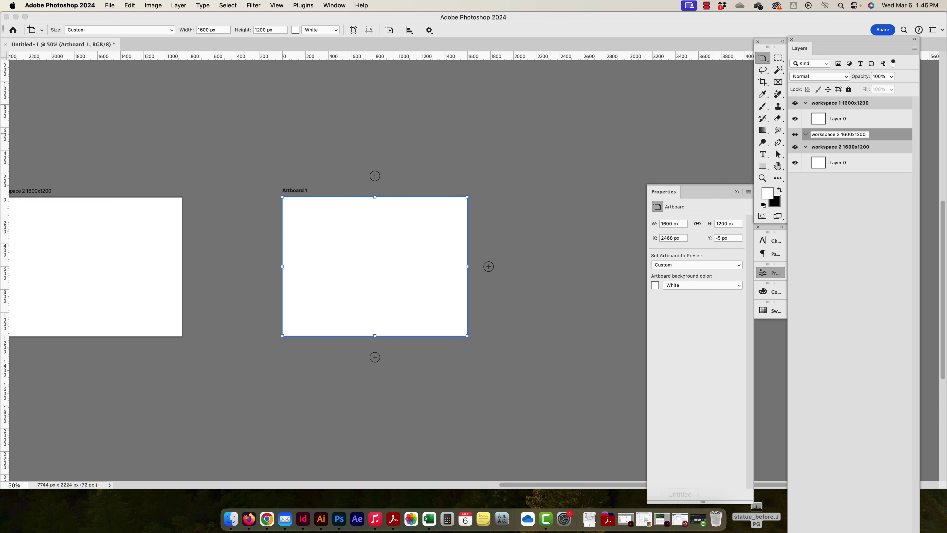
type("orkspace 3 1600x1200")
key("Return")
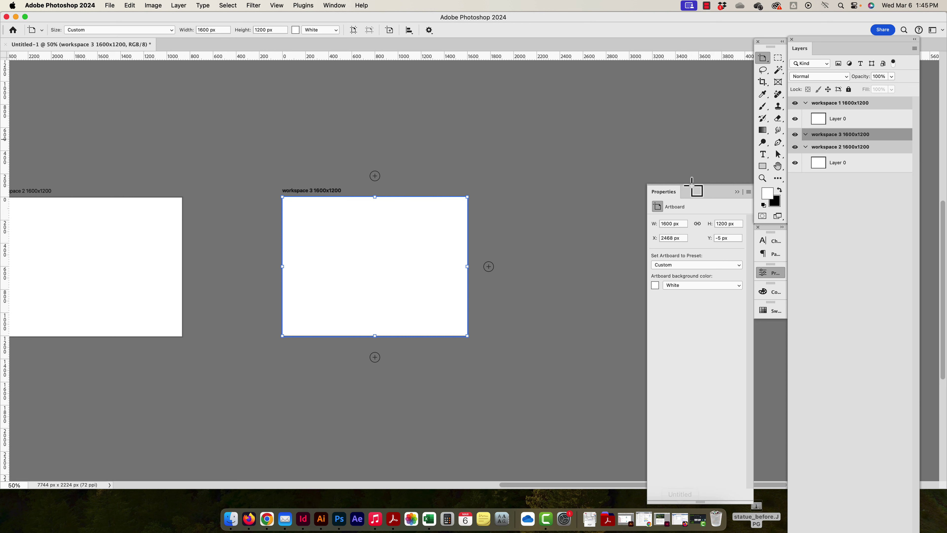
Move workspace 2 closer to workspace 3, and move workspace 1 right to about X -1785 px.
key("super+minus")
key("super+minus")
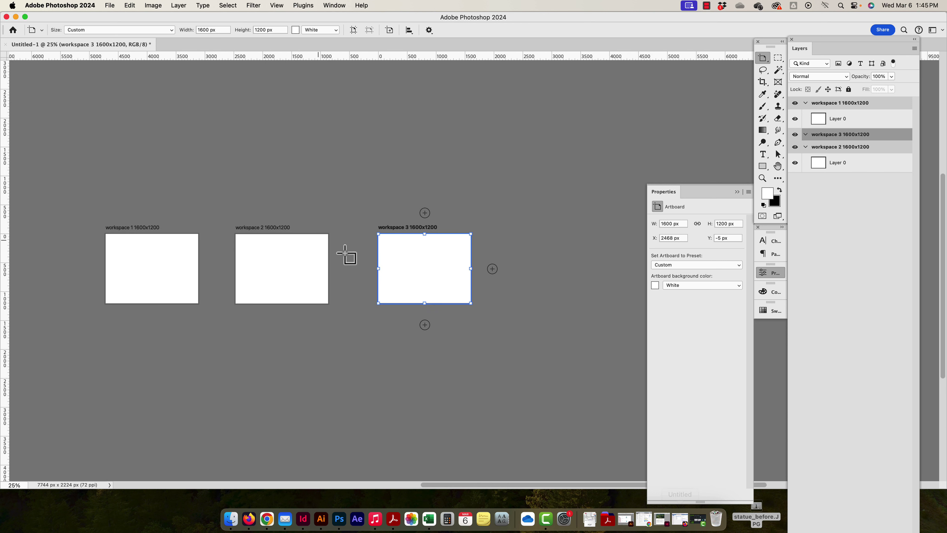
left_click_drag(265, 229, 289, 228)
left_click_drag(125, 229, 153, 230)
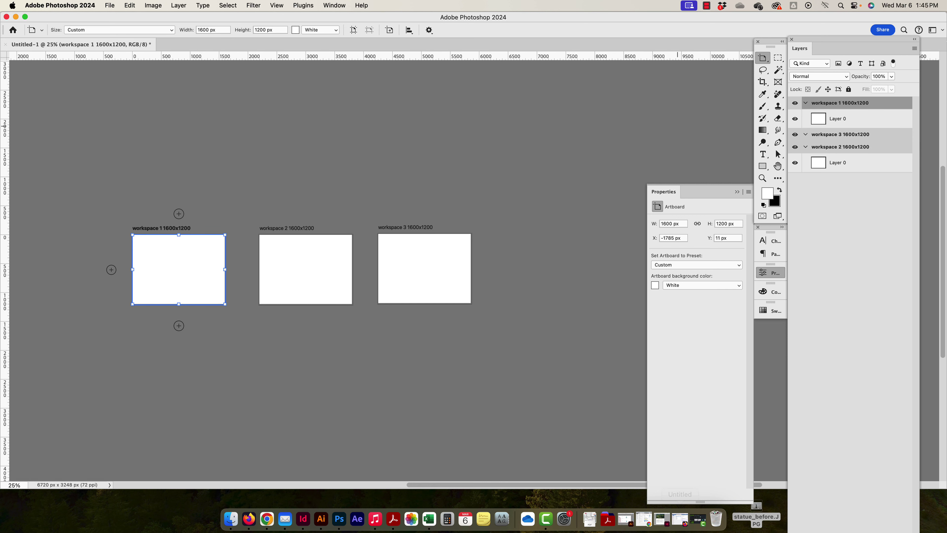
Reorder workspace 2 above workspace 3 in the layer stack and collapse the contents of workspace 1 and workspace 2.
left_click(806, 102)
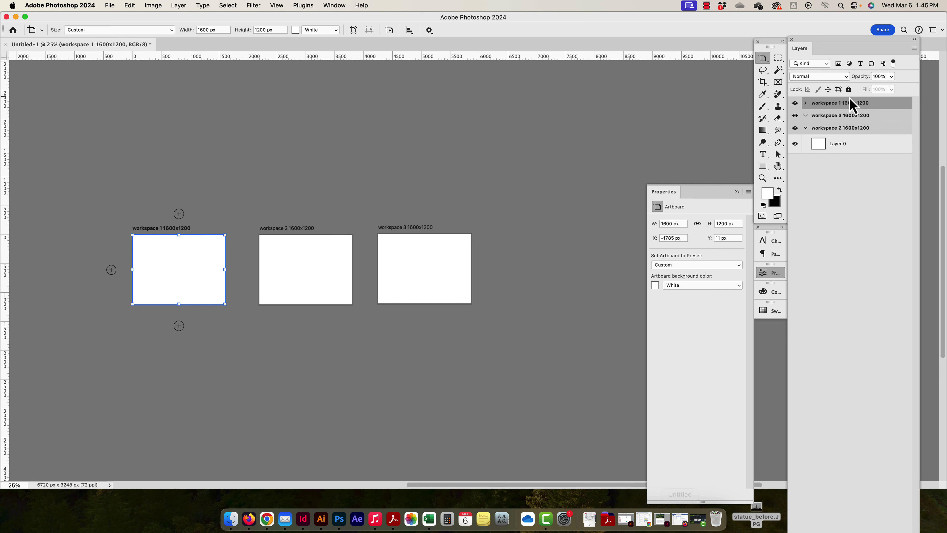
left_click(851, 129)
left_click_drag(845, 130, 843, 112)
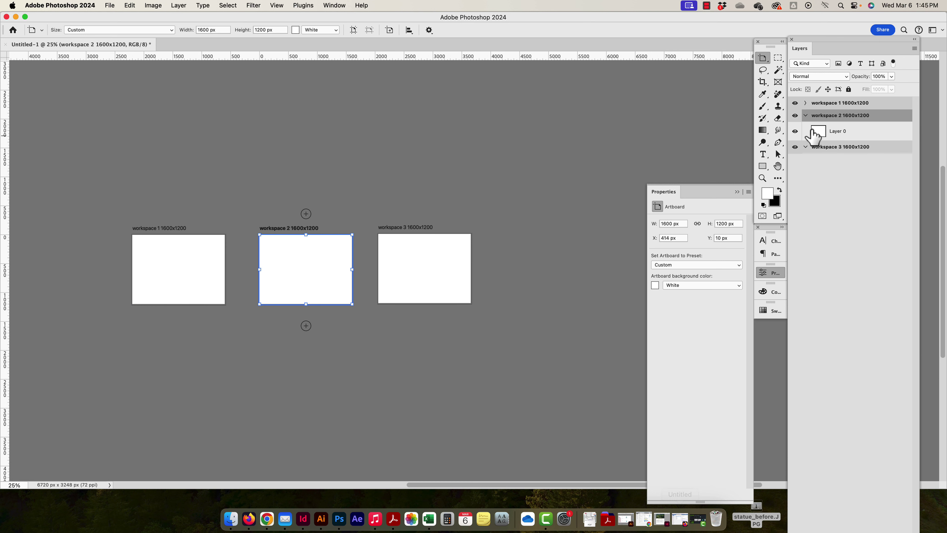
left_click(805, 115)
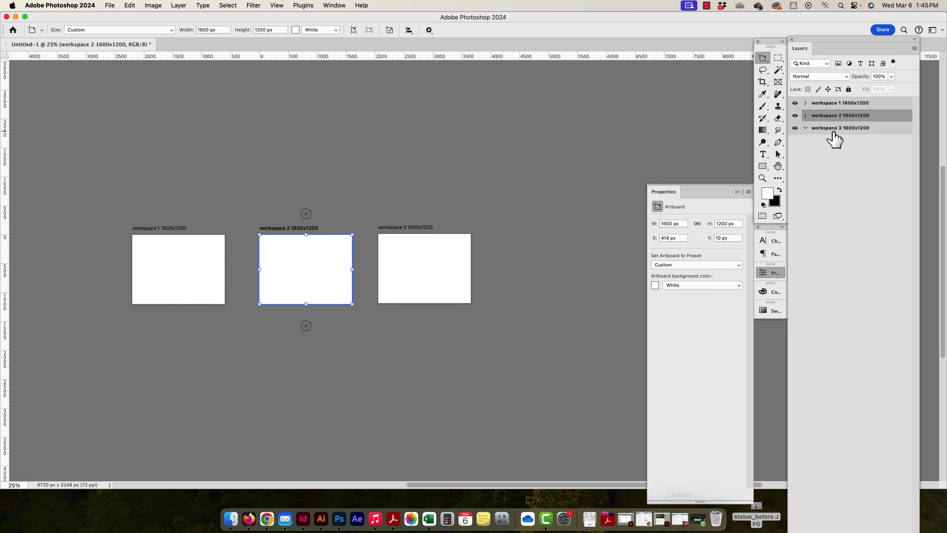
left_click(806, 128)
Expand workspace 1 and workspace 2 to view the layers inside, collapse both again and select workspace 3.
left_click(806, 103)
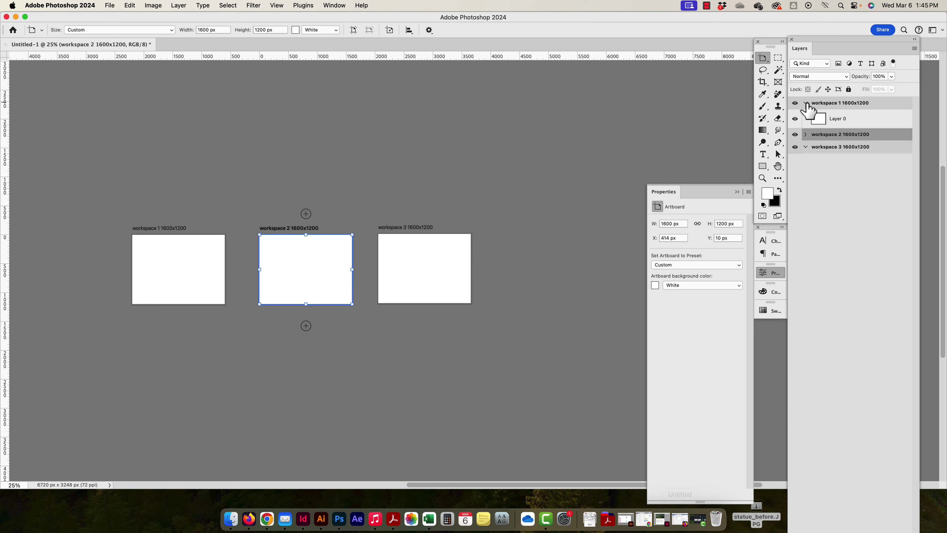
left_click(805, 135)
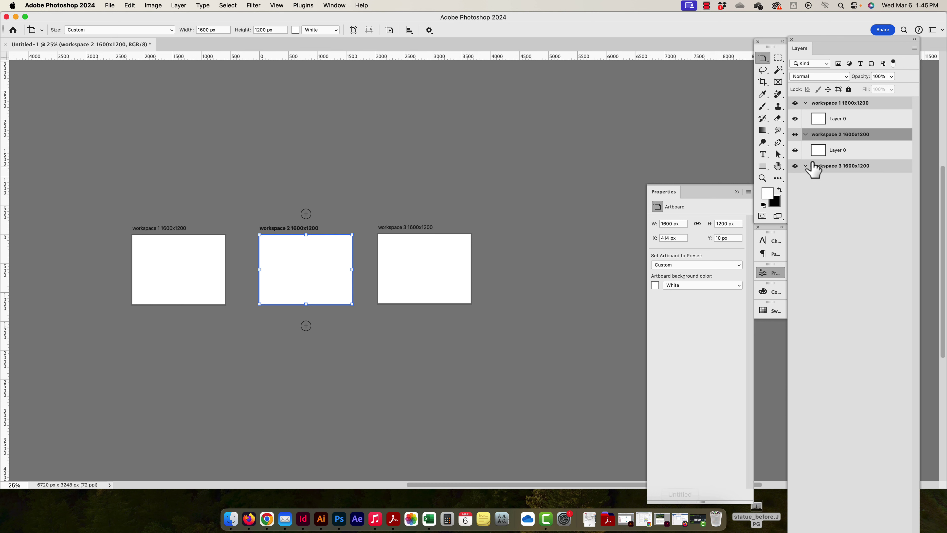
left_click(806, 135)
left_click(806, 103)
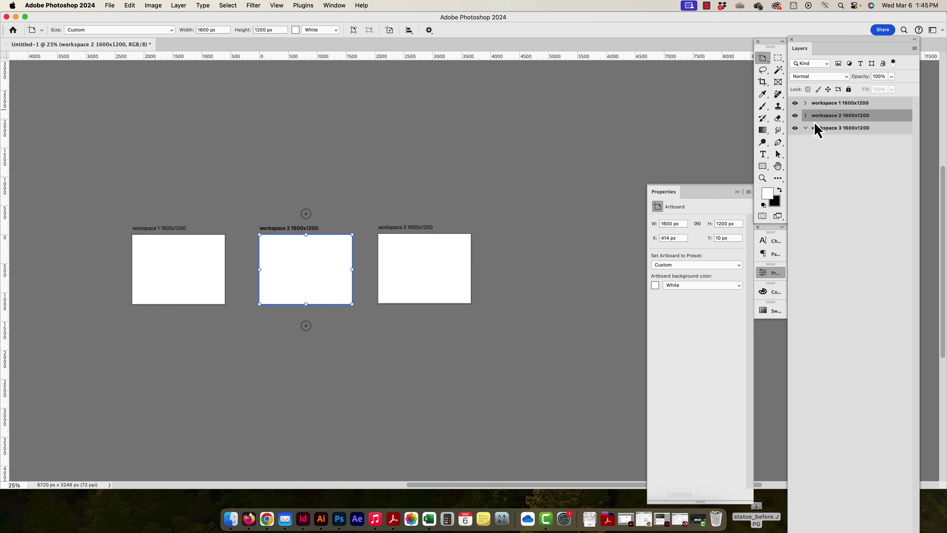
left_click(835, 130)
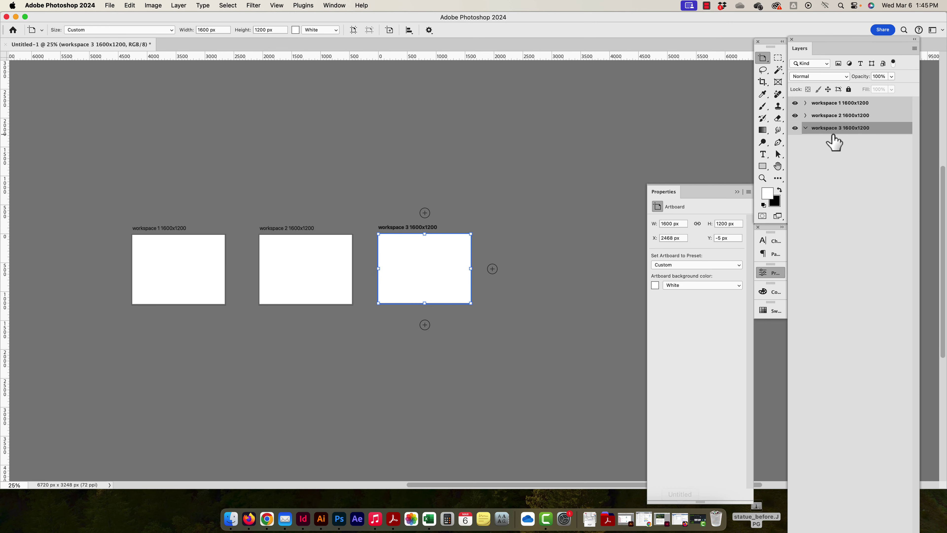
Duplicate the workspace 2 artboard and place the copy below workspace 1 at about X -1781 px, Y 1968 px.
left_click(836, 116)
left_click_drag(832, 122, 834, 153)
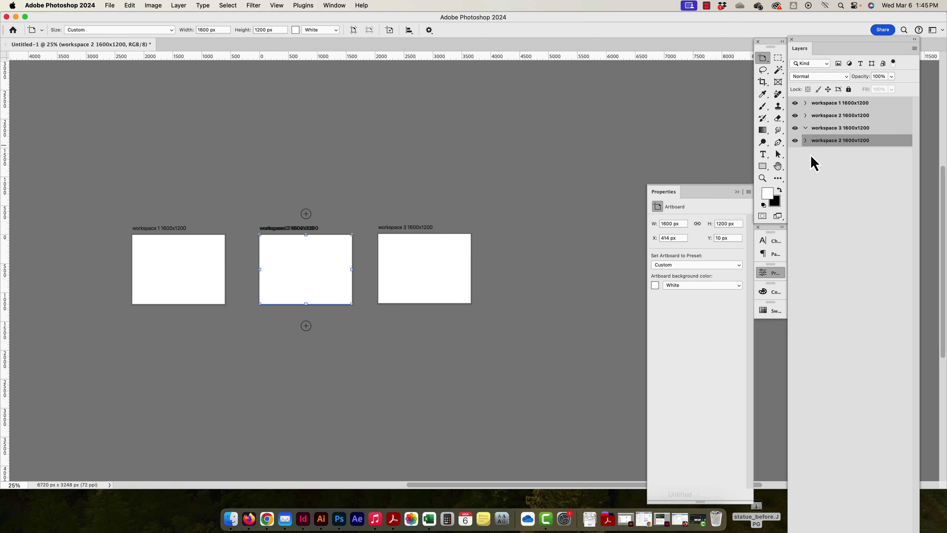
left_click_drag(302, 231, 173, 341)
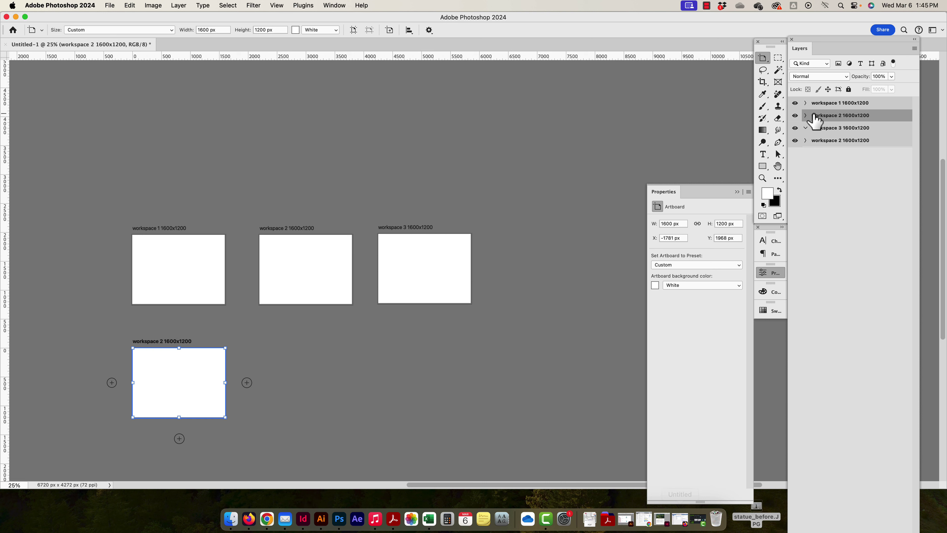
Rename the artboard below workspace 1 "instagram 1080x1350" and place it at the end of the layer stack.
double_click(822, 115)
key("BackSpace")
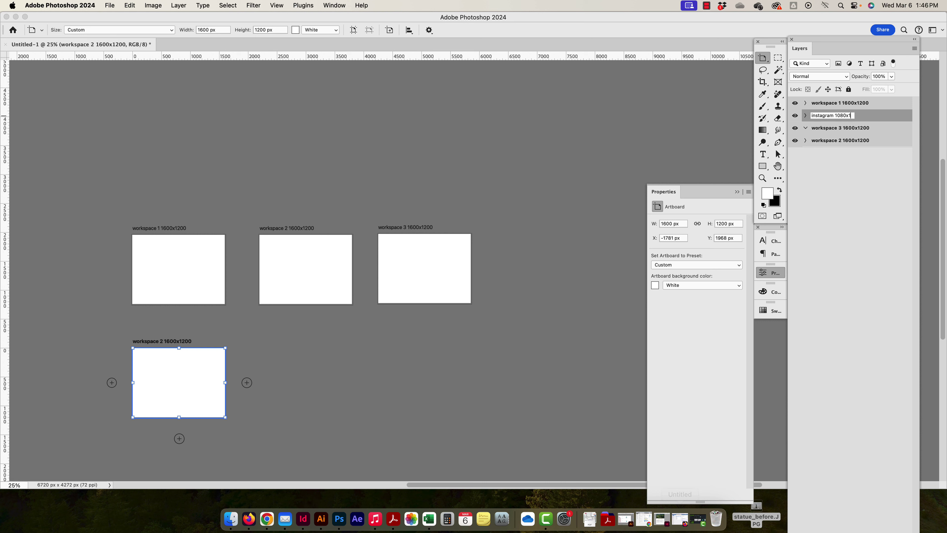
type("instagram 1080x1350")
key("Return")
left_click_drag(871, 122, 870, 150)
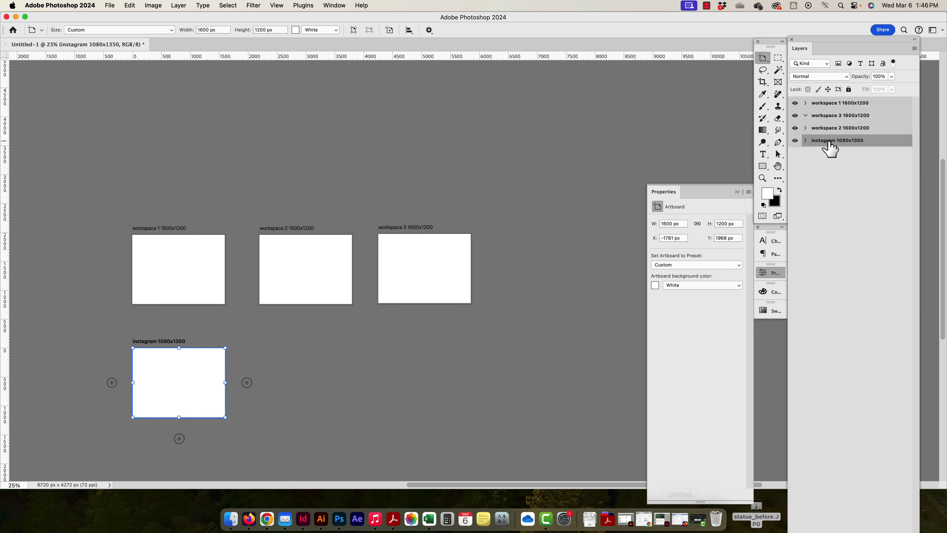
Expand the instagram artboard's contents and set its size to 1080 px wide by 1350 px high.
left_click(806, 140)
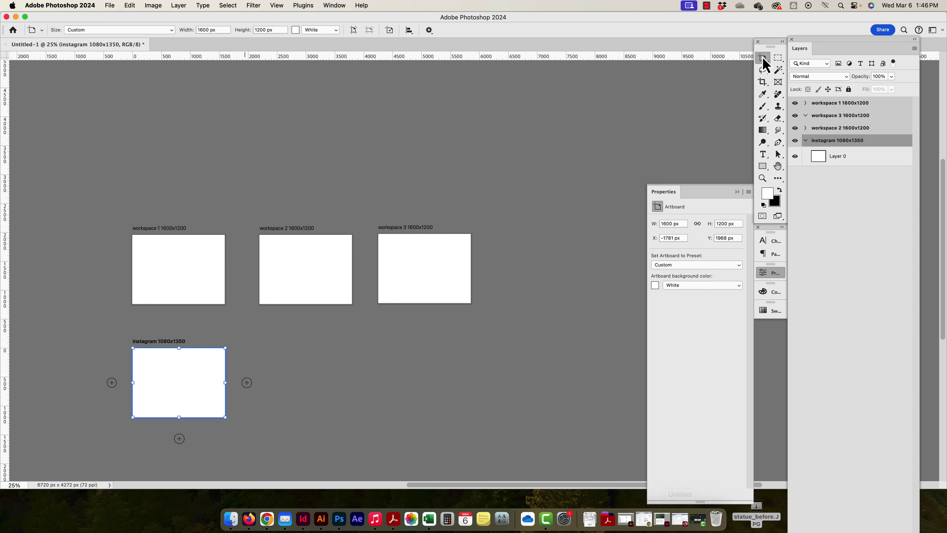
left_click_drag(672, 224, 647, 223)
type("1080")
key("Return")
left_click_drag(726, 224, 709, 223)
type("1350")
key("Return")
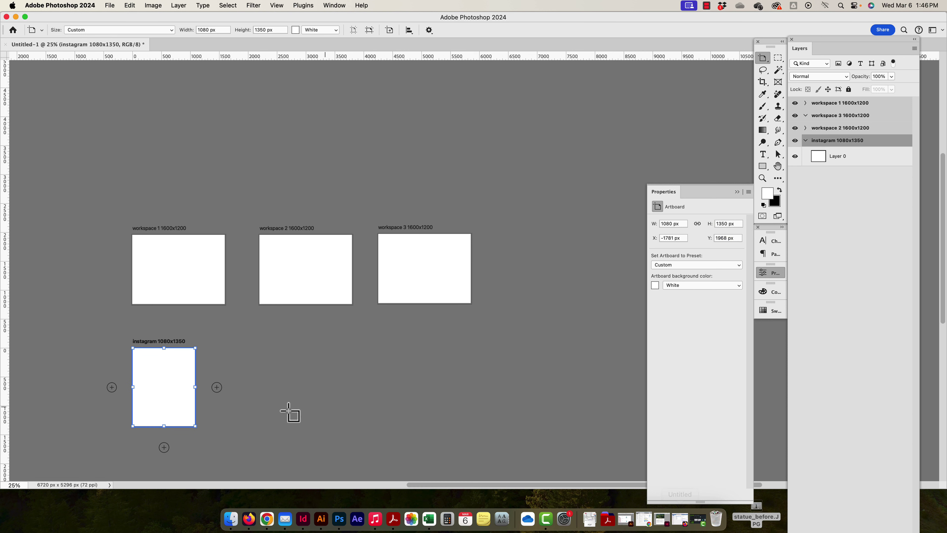
Add a 1080 × 1350 px artboard to the right of the instagram artboard and shift it right to about X 400 px.
left_click(216, 387)
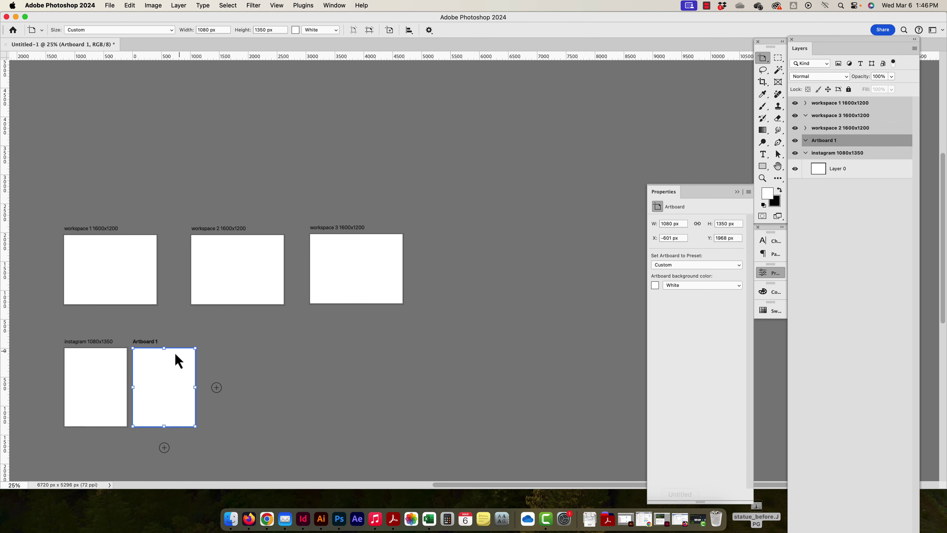
left_click_drag(153, 342, 207, 341)
scroll(207, 361, "right", 1)
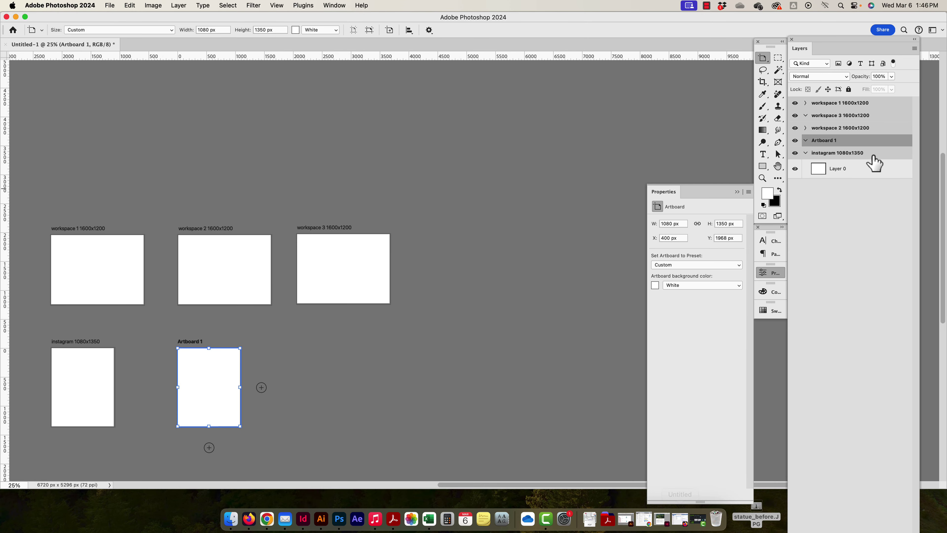
Rename the new artboard beside the instagram one "facebook 1200x628".
double_click(820, 140)
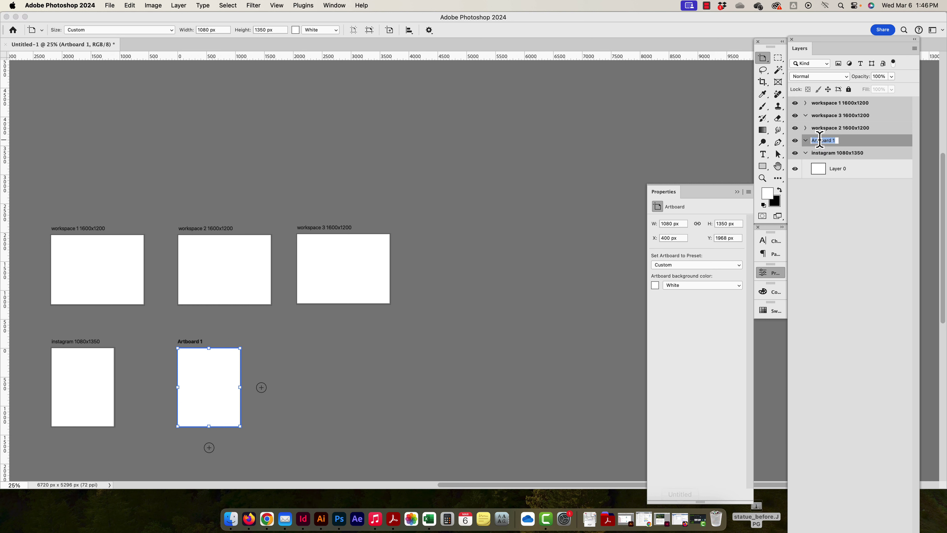
type("fa")
type("cebook 1200x628")
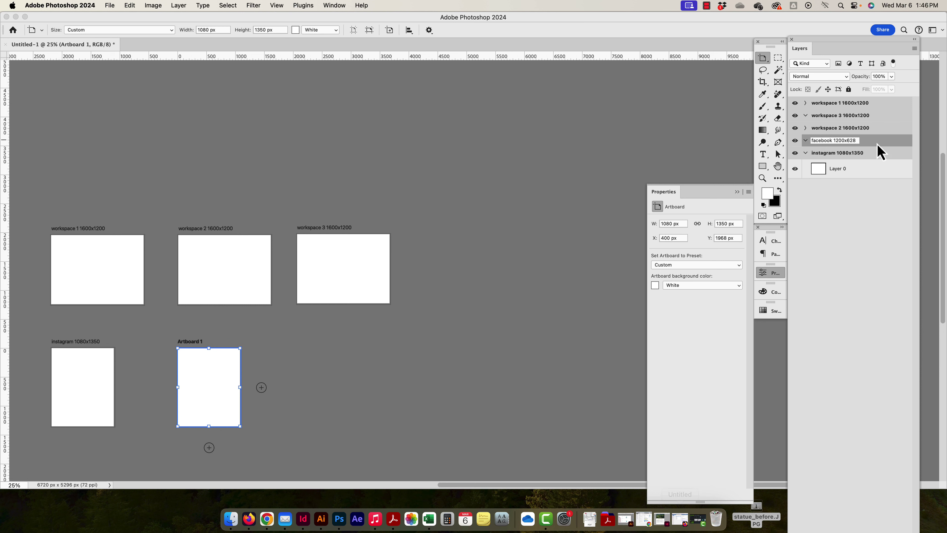
key("Return")
Set the facebook artboard's size to 1600 px wide by 1280 px high.
left_click(682, 224)
type("1600")
left_click(738, 224)
type("1280")
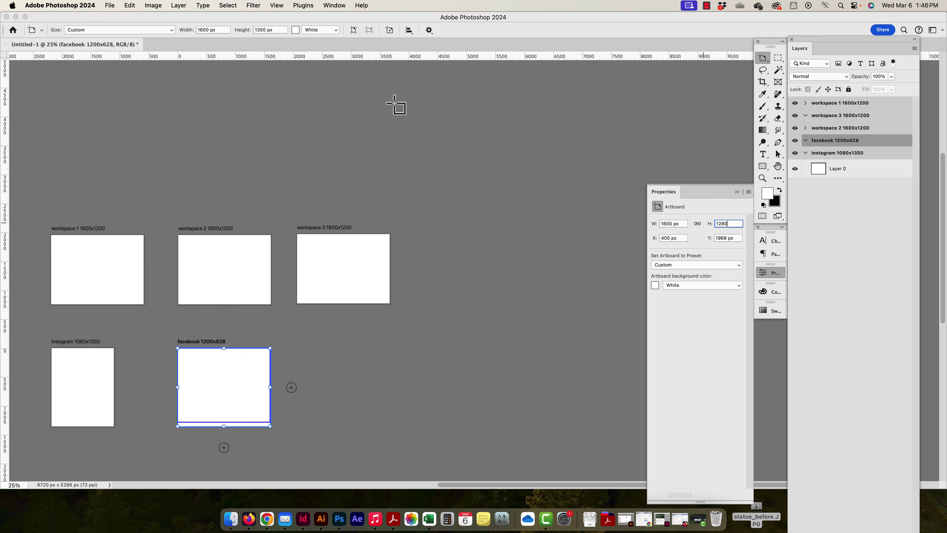
left_click(729, 276)
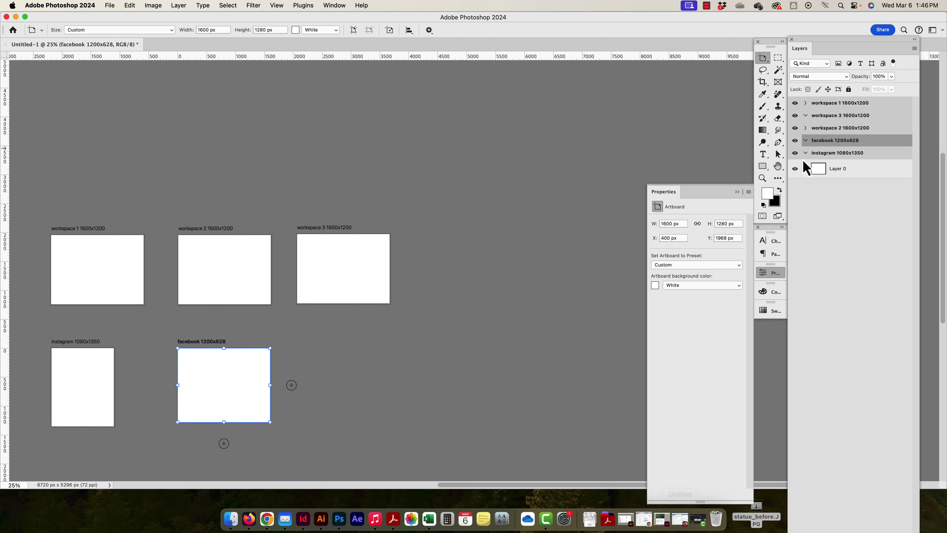
Check the dimensions in the facebook artboard's name and resize the artboard to 1200 px wide by 628 px high.
double_click(846, 141)
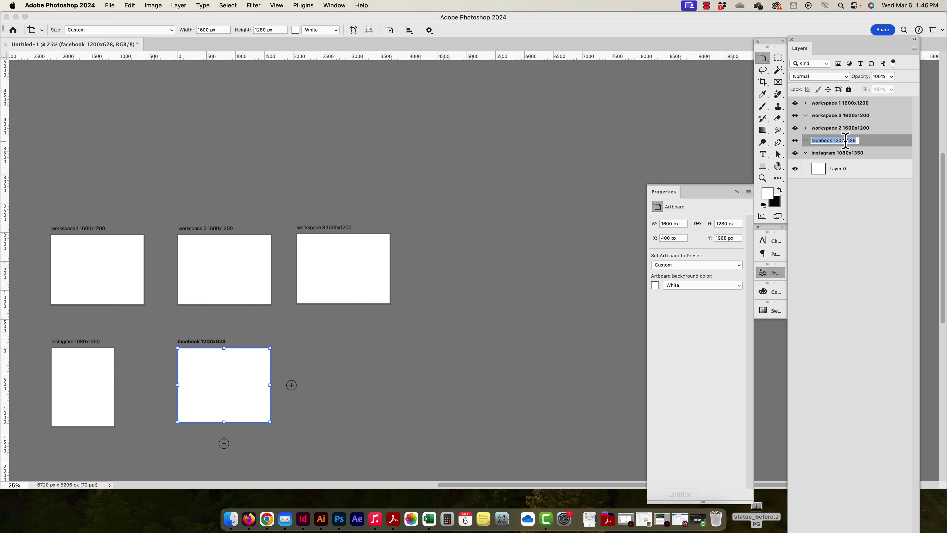
left_click_drag(845, 140, 837, 140)
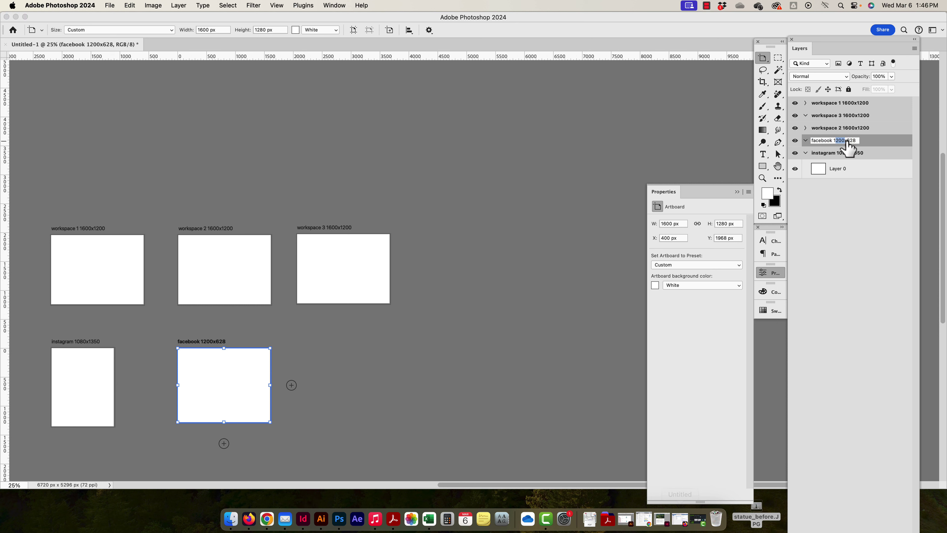
left_click(665, 223)
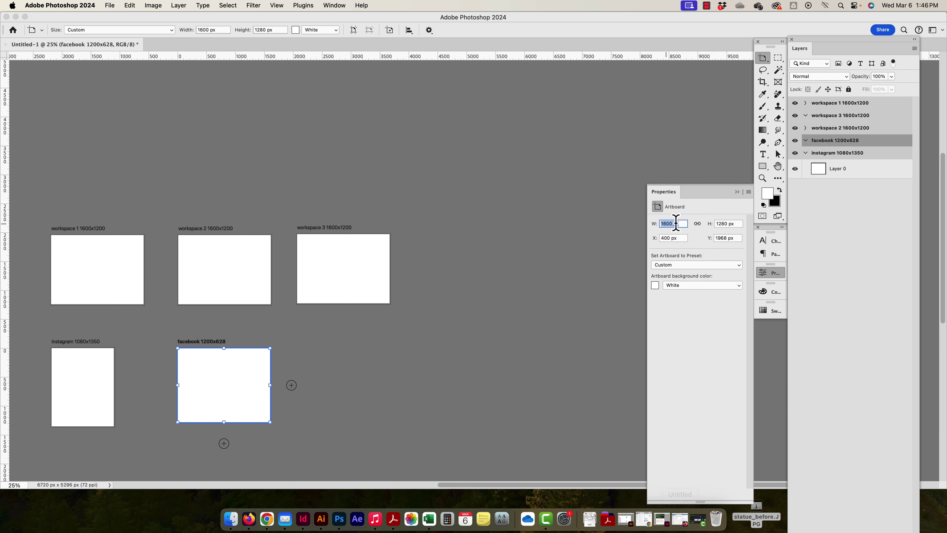
type("1200")
key("Return")
left_click(715, 223)
type("628")
key("Return")
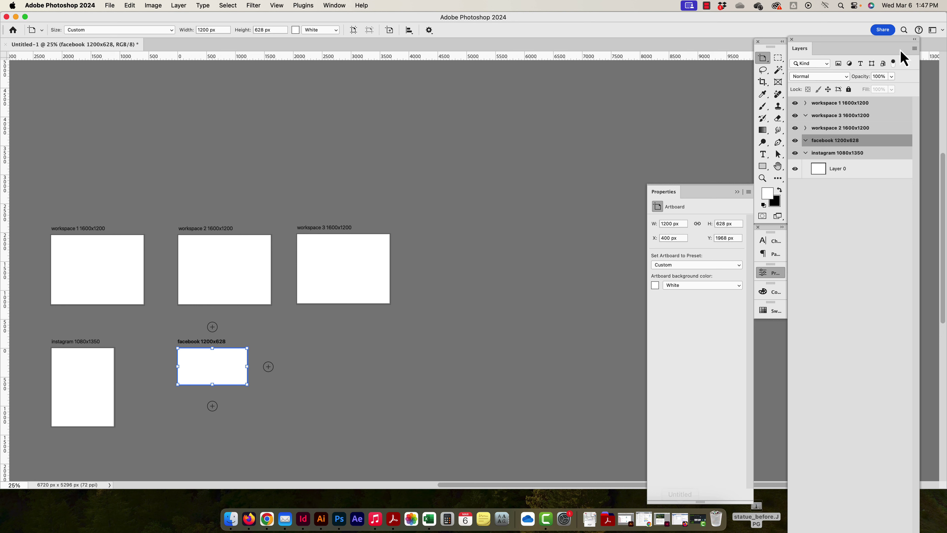
left_click(915, 48)
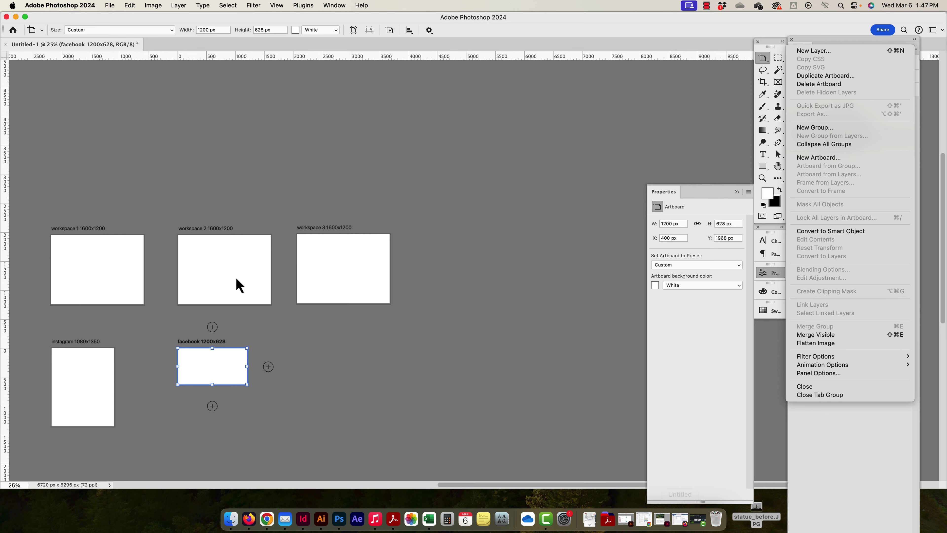
left_click(339, 281)
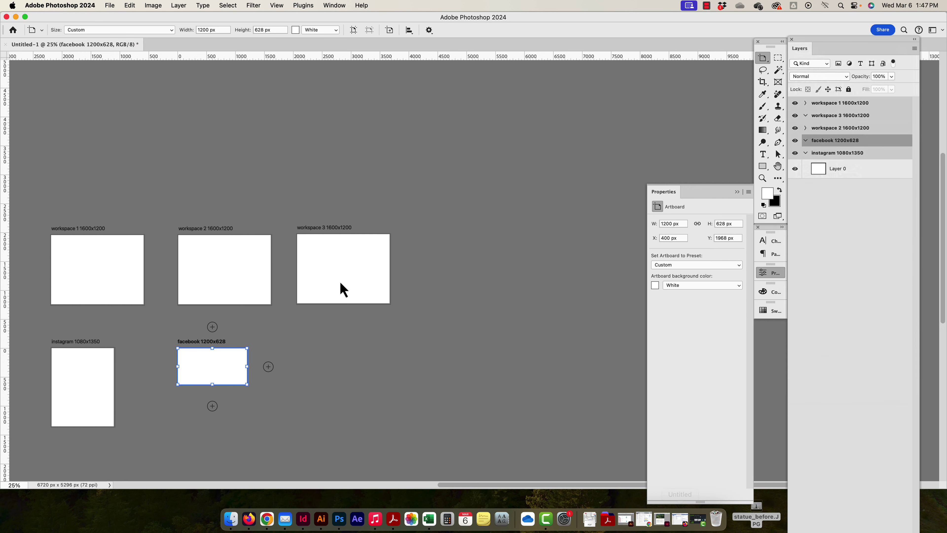
Try to shorten the workspace 1 artboard from its bottom edge and undo the change.
left_click(845, 107)
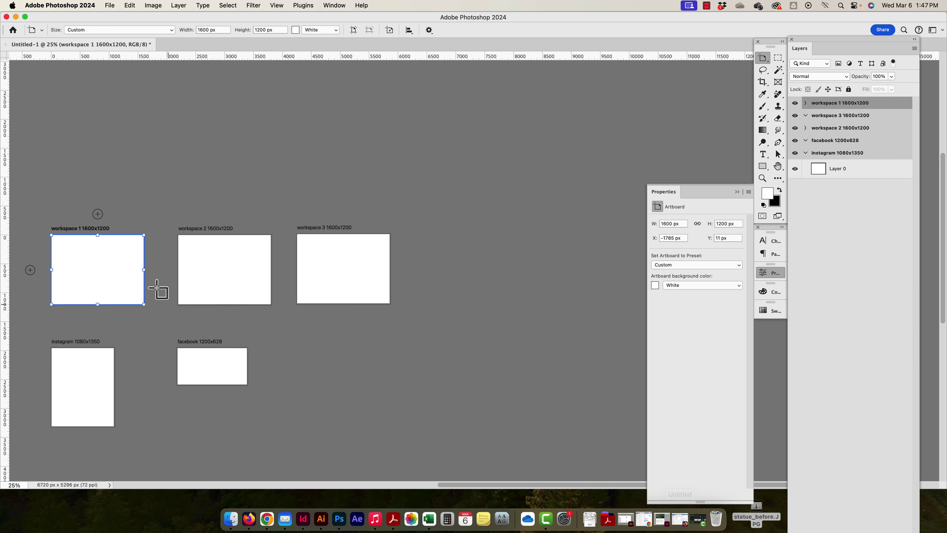
left_click_drag(97, 304, 105, 263)
key("super+z")
key("super+z")
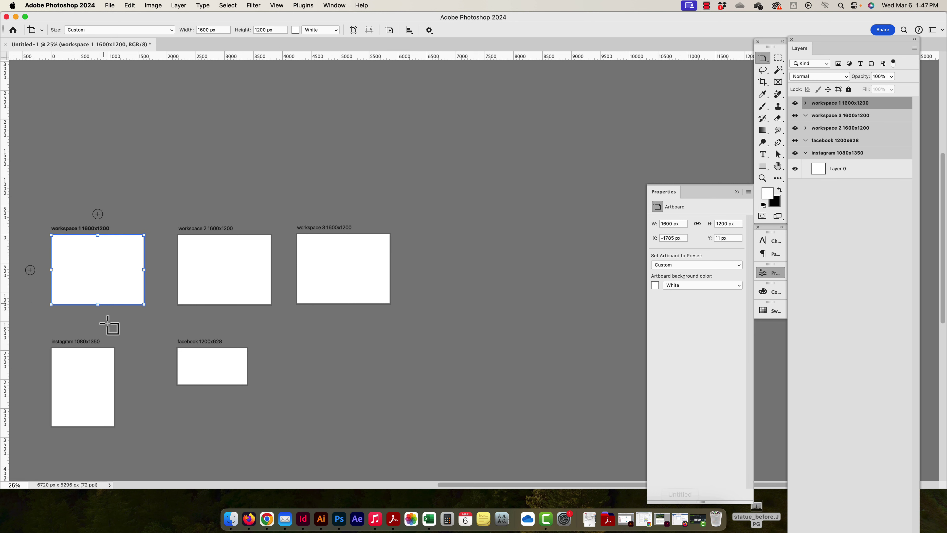
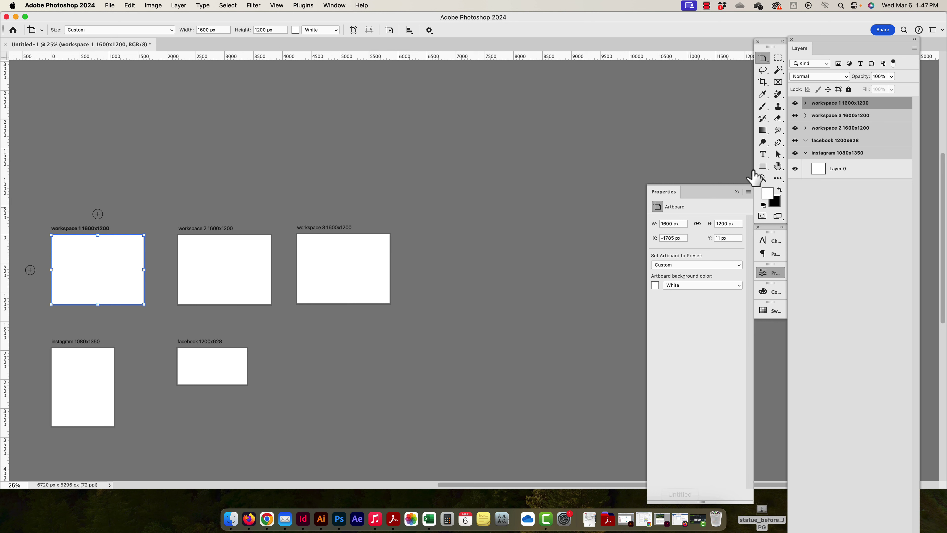
Switch from the Artboard tool to the Move tool and center the artboards in view.
left_click(763, 63)
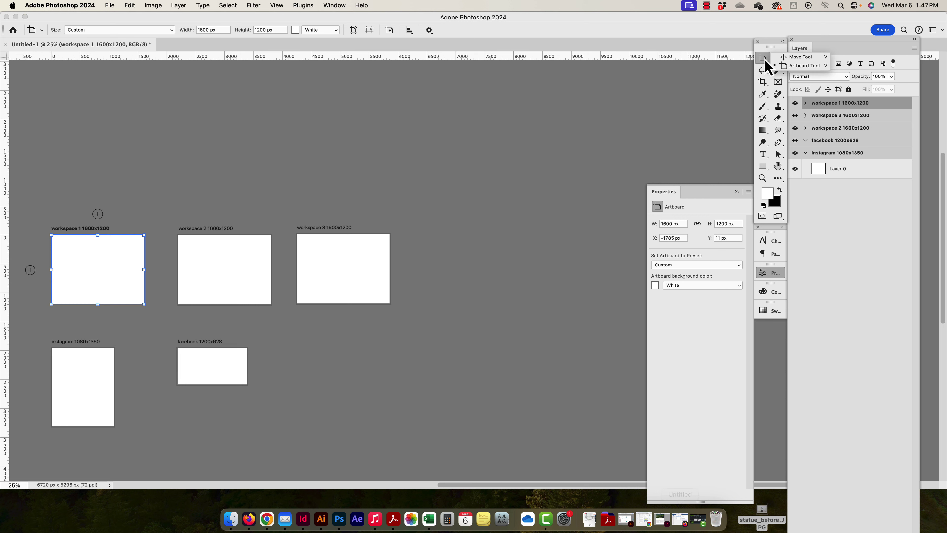
left_click(787, 59)
left_click_drag(209, 227, 287, 196)
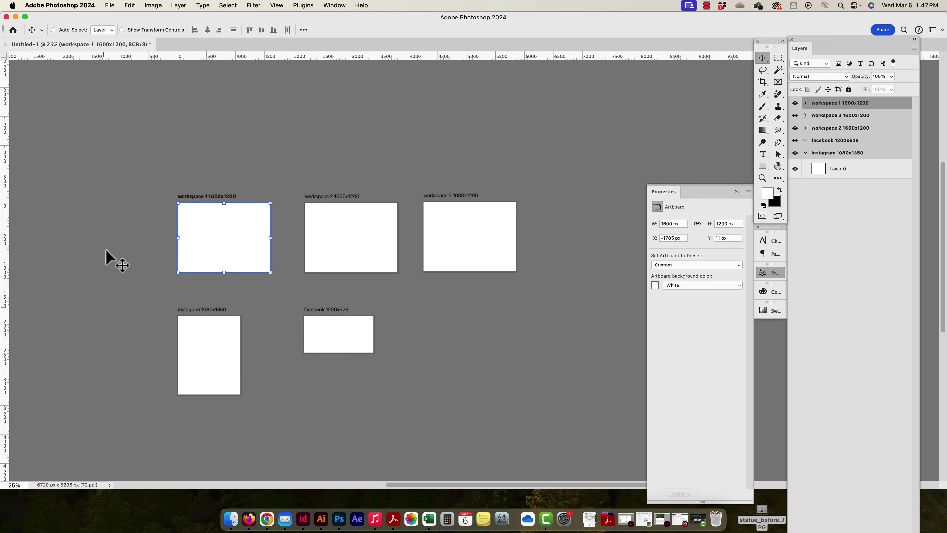
Zoom far out to examine the empty canvas space around the artboards and return to 25% zoom.
key("super+minus")
key("super+minus")
key("super+minus")
key("super+minus")
key("super+minus")
key("super+minus")
key("super+minus")
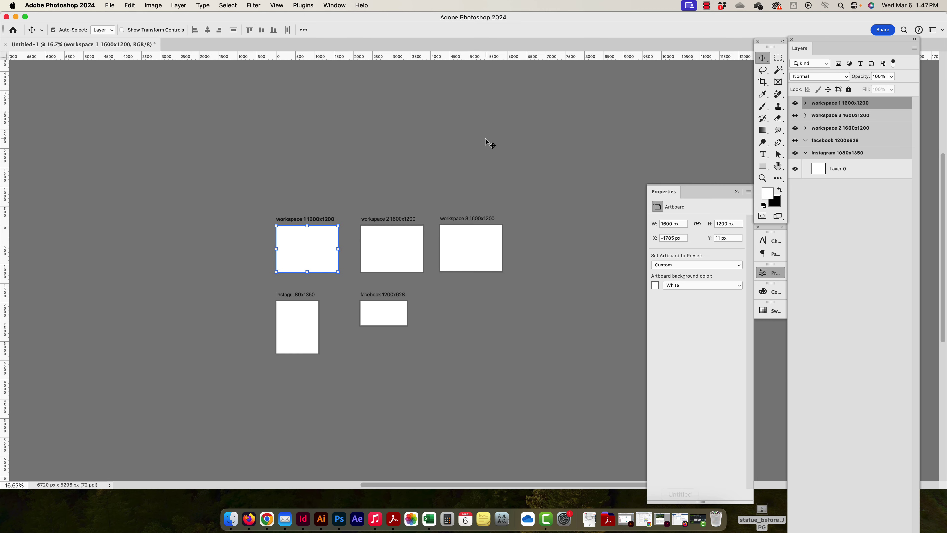
key("super+equal")
key("super+equal")
key("super+equal")
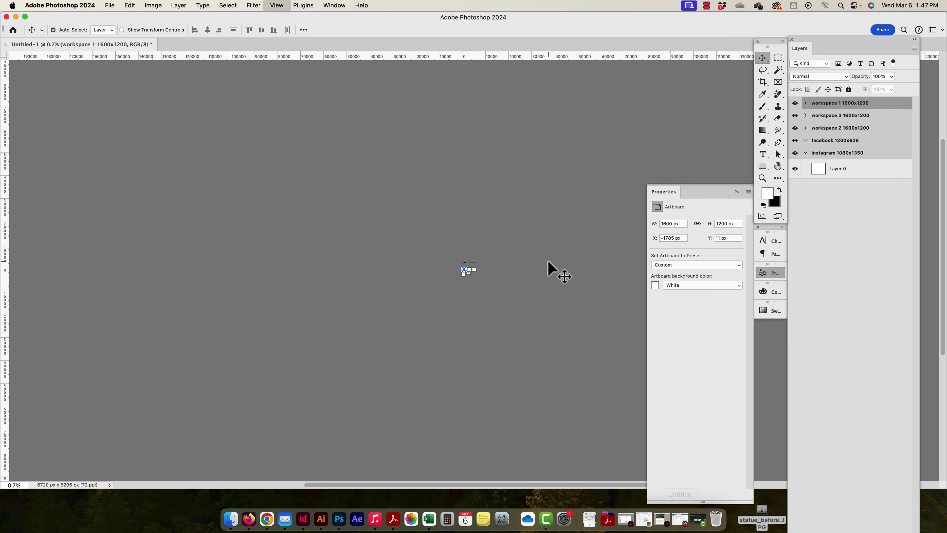
key("super+equal")
key("super+equal")
key("super+equal")
key("super+equal")
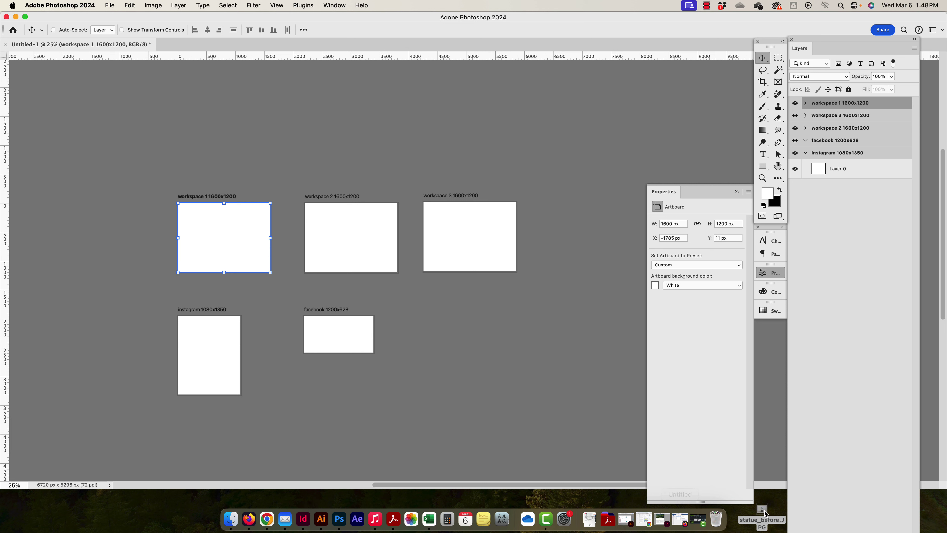
Deselect all artboards and collapse the contents of the instagram 1080x1350 artboard.
left_click(866, 278)
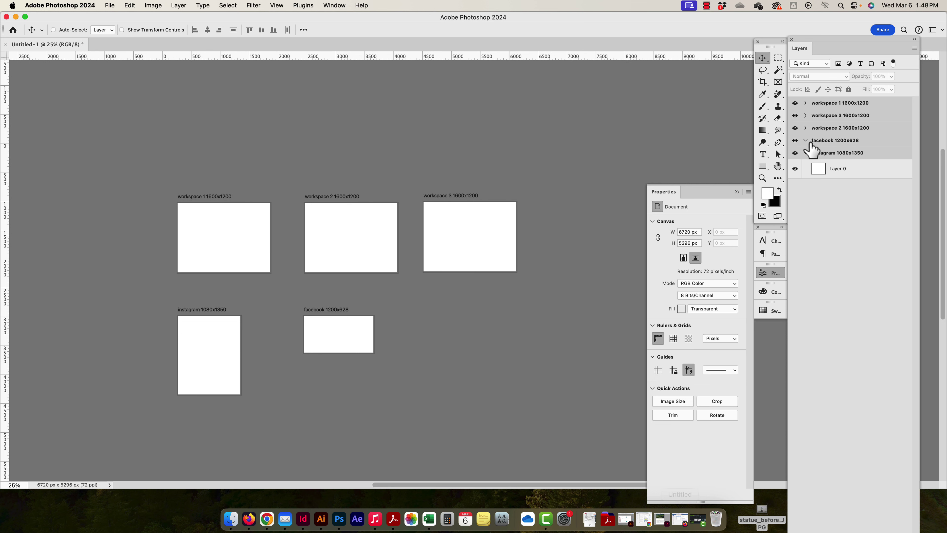
left_click(806, 152)
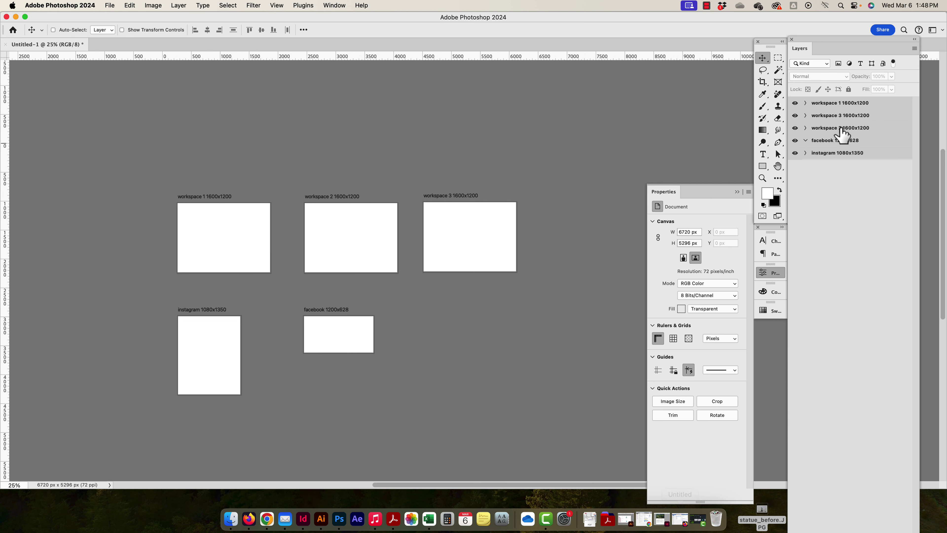
Place statue_before.JPG into the document at 100% scale and commit it on the empty canvas above the artboards.
left_click_drag(762, 523, 593, 123)
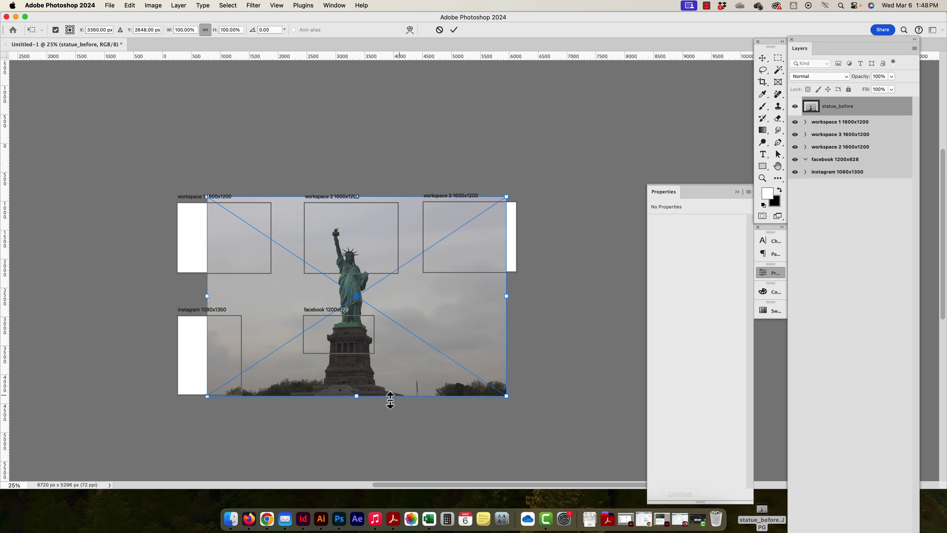
left_click_drag(397, 392, 575, 404)
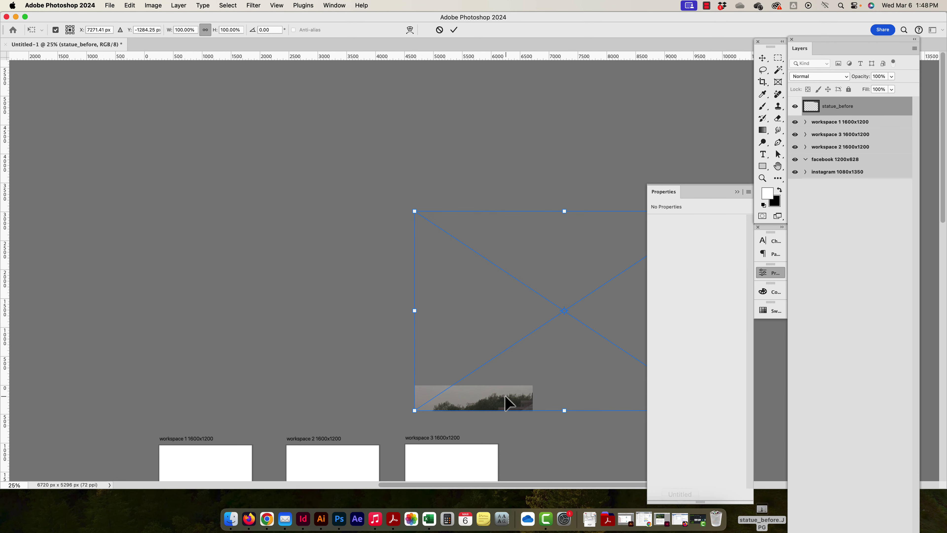
left_click_drag(508, 403, 106, 413)
left_click_drag(164, 298, 302, 76)
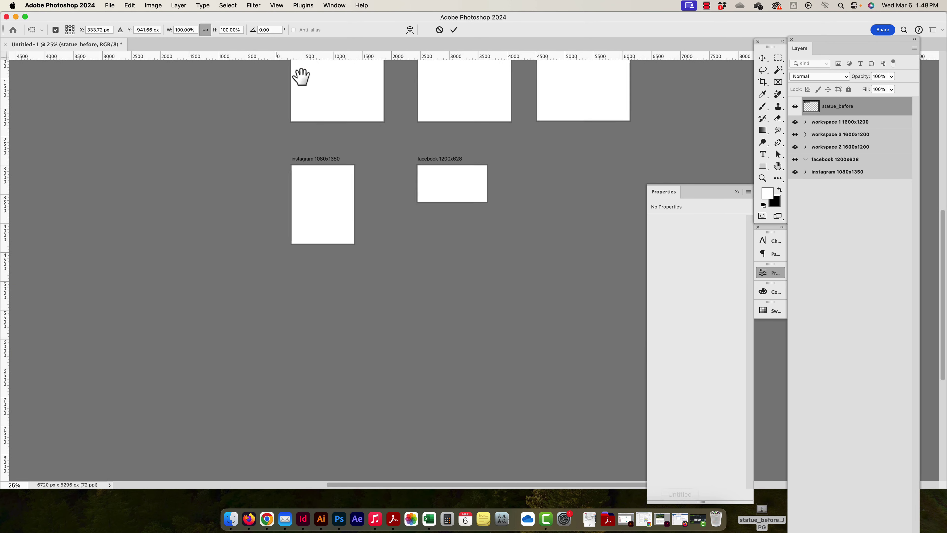
scroll(222, 193, "up", 8)
mouse_move(424, 369)
left_mouse_down()
mouse_move(281, 322)
mouse_move(232, 338)
mouse_move(163, 269)
mouse_move(367, 288)
mouse_move(370, 387)
mouse_move(545, 352)
mouse_move(430, 350)
mouse_move(299, 313)
mouse_move(391, 338)
mouse_move(359, 319)
mouse_move(362, 339)
mouse_move(416, 355)
left_mouse_up()
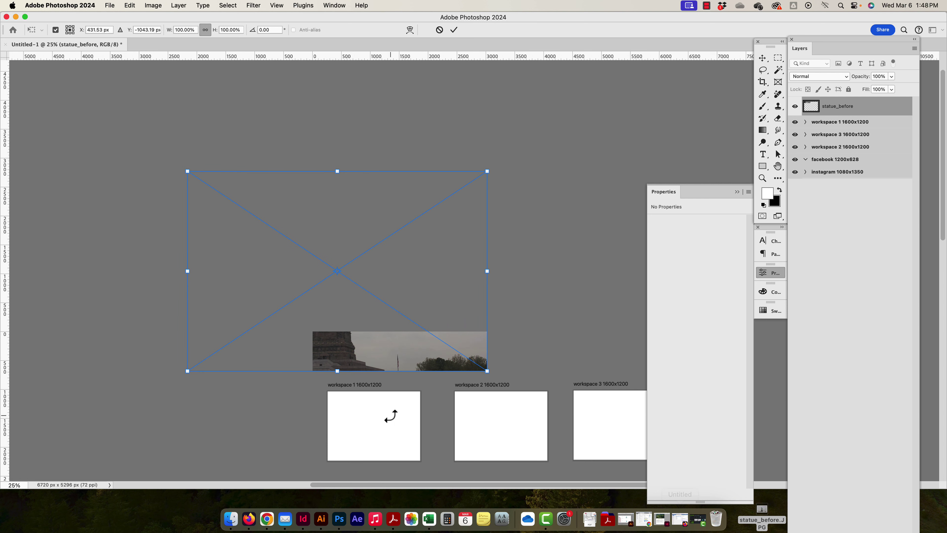
key("Return")
Move the placed statue image from the empty canvas down so it overlaps all the artboards.
left_click_drag(433, 374, 396, 253)
scroll(280, 217, "down", 5)
scroll(280, 218, "right", 2)
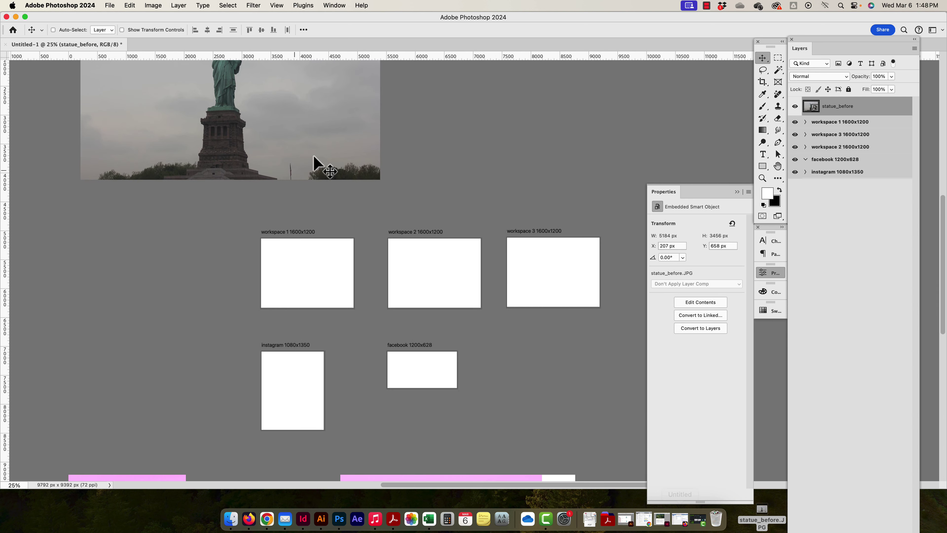
left_click_drag(282, 137, 429, 355)
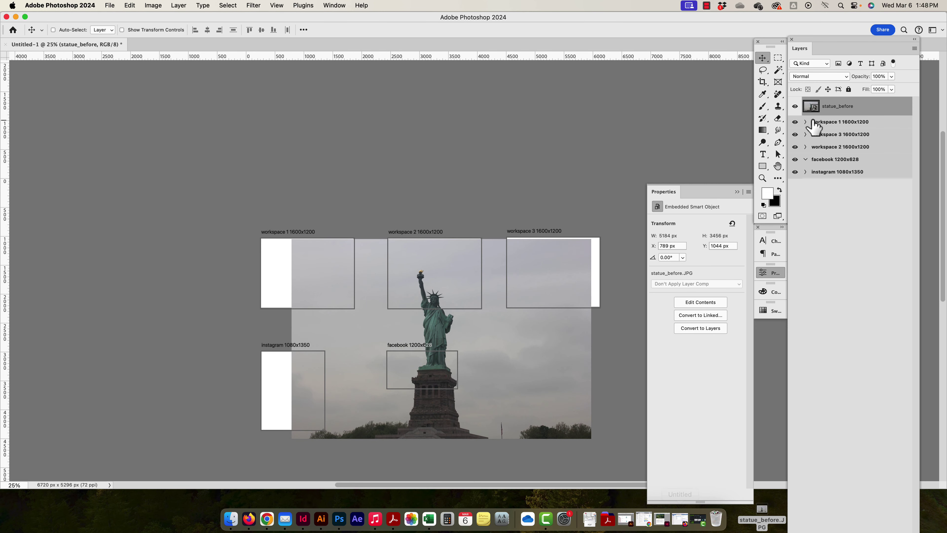
Nest the statue_before layer inside the workspace 1 1600x1200 artboard and shift the image so the statue shows within it.
left_click_drag(839, 113, 845, 127)
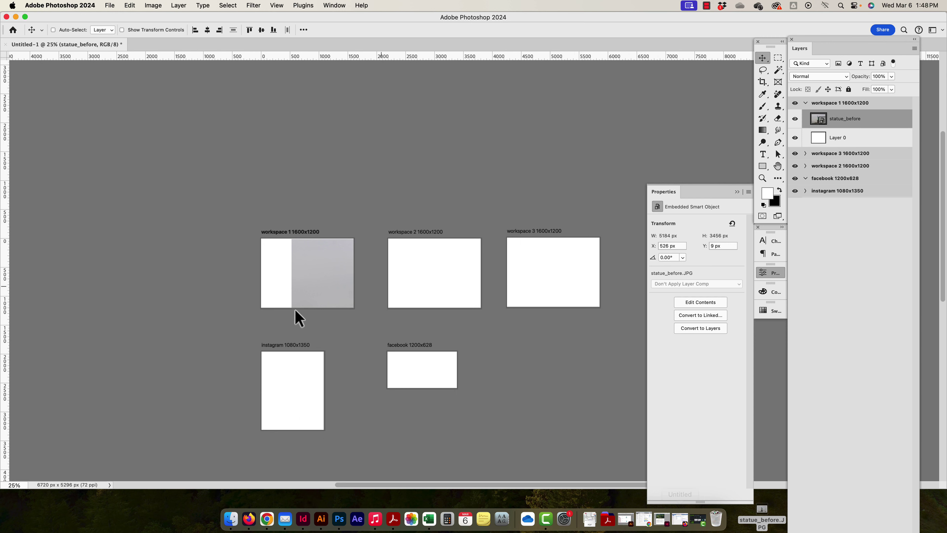
left_click_drag(296, 312, 308, 285)
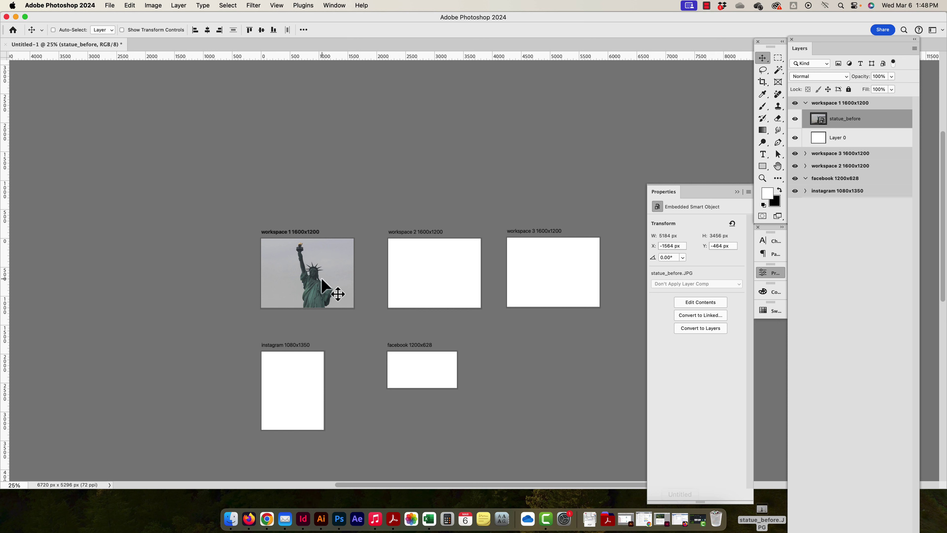
left_click_drag(322, 277, 314, 270)
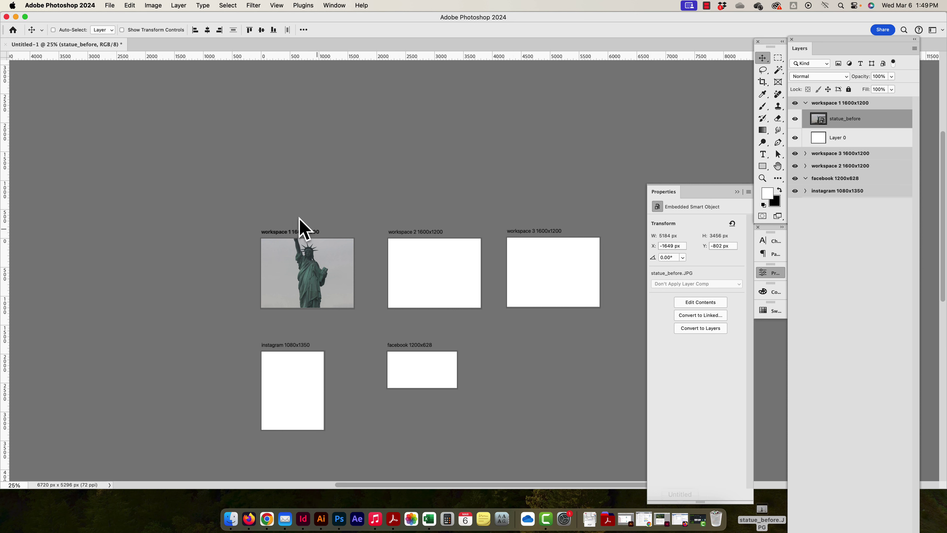
Move the statue image out of the workspace 1 artboard onto the empty canvas above and left of the artboards.
left_click_drag(327, 283, 112, 259)
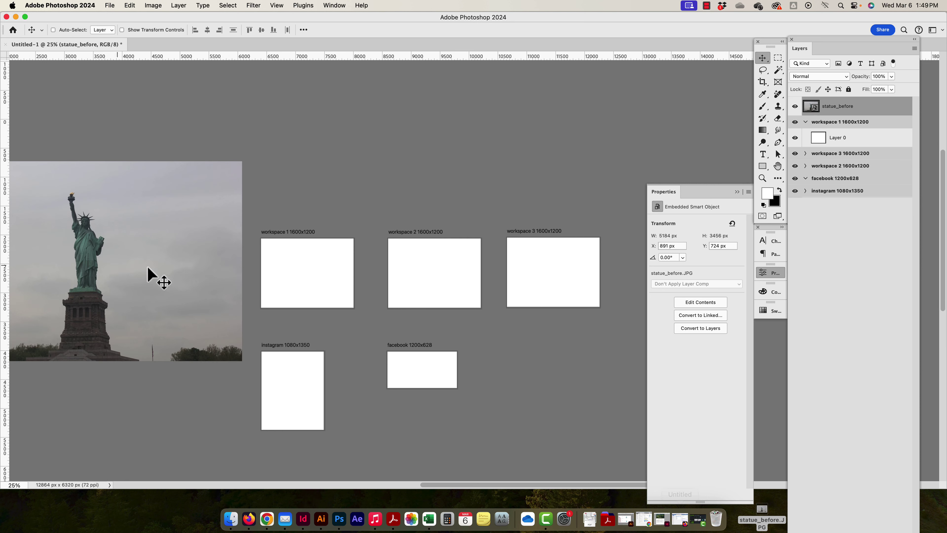
scroll(339, 231, "left", 5)
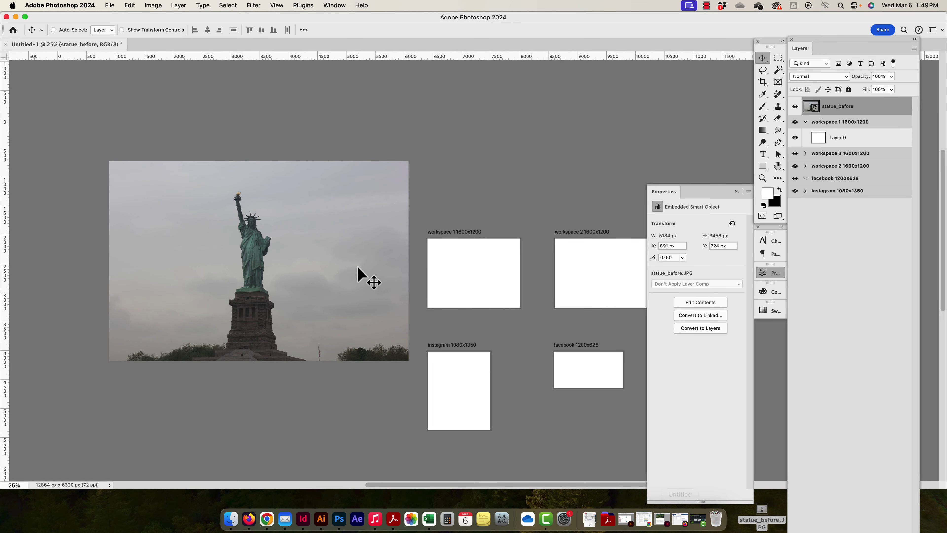
left_click_drag(352, 272, 313, 147)
scroll(313, 299, "up", 4)
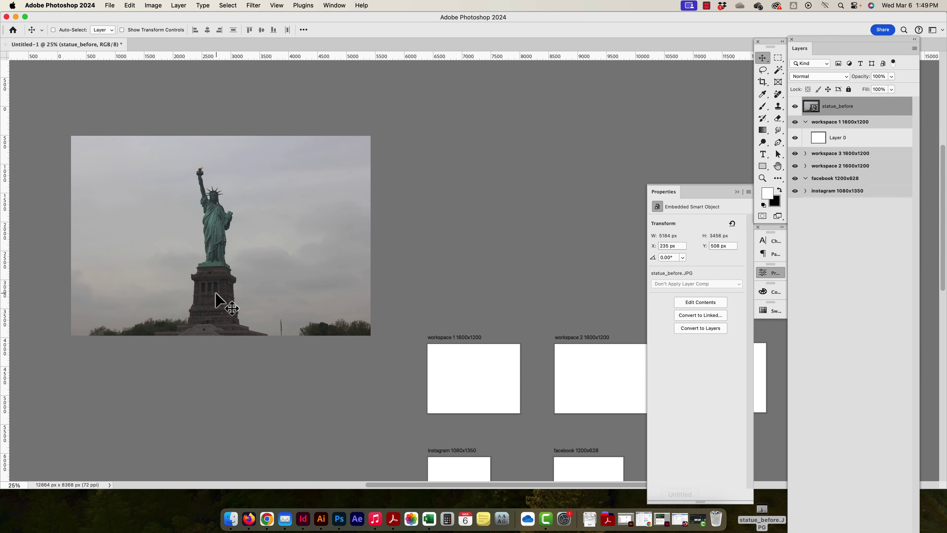
scroll(231, 279, "up", 1)
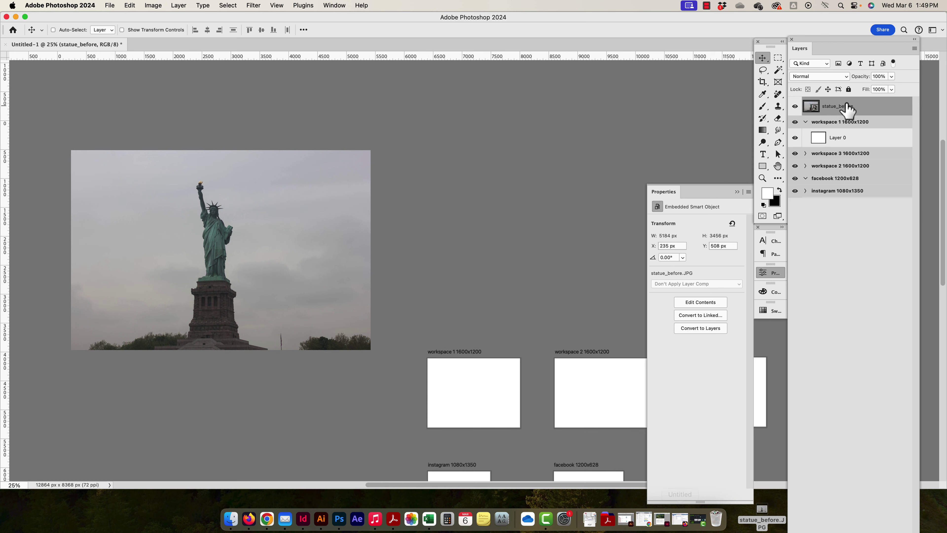
Collapse the workspace 1 artboard's contents and adjust the statue image's position on the empty canvas.
left_click(806, 122)
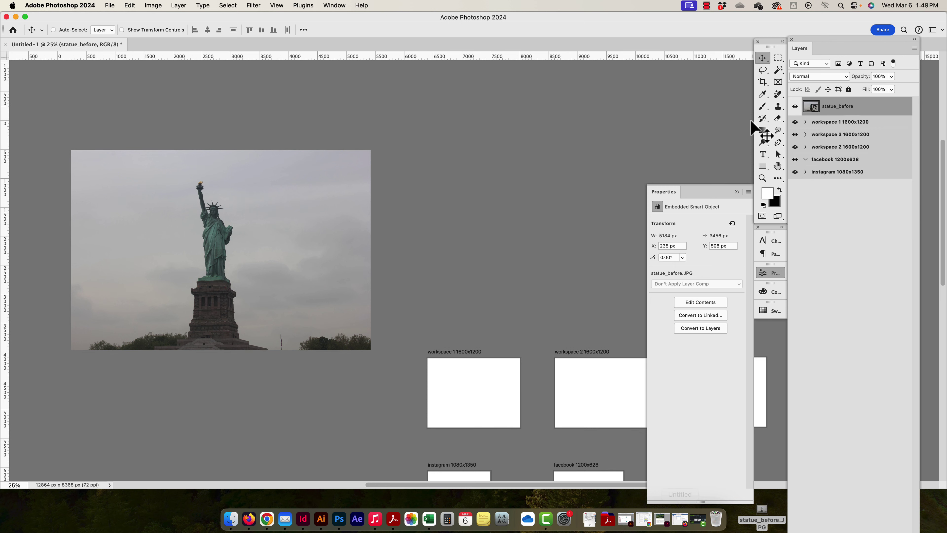
left_click_drag(278, 263, 290, 184)
scroll(283, 194, "up", 5)
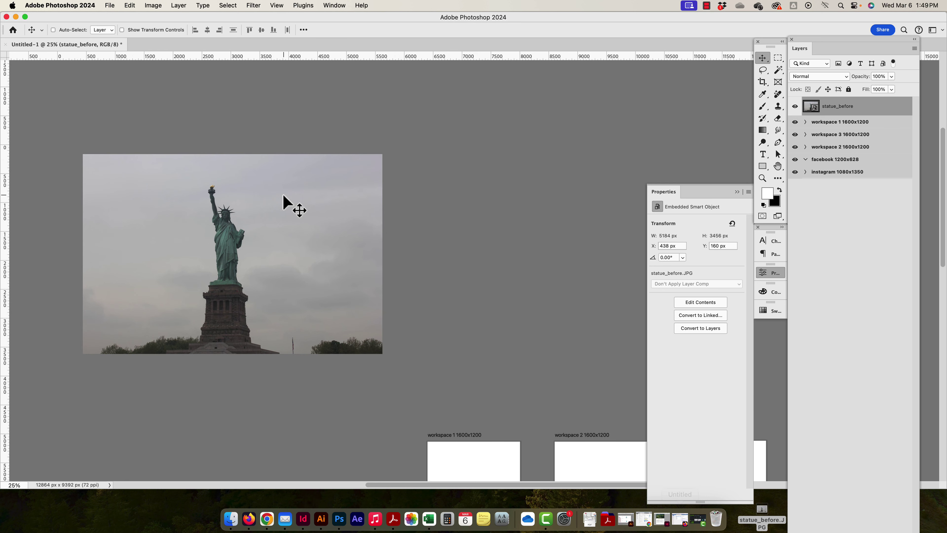
scroll(283, 194, "down", 3)
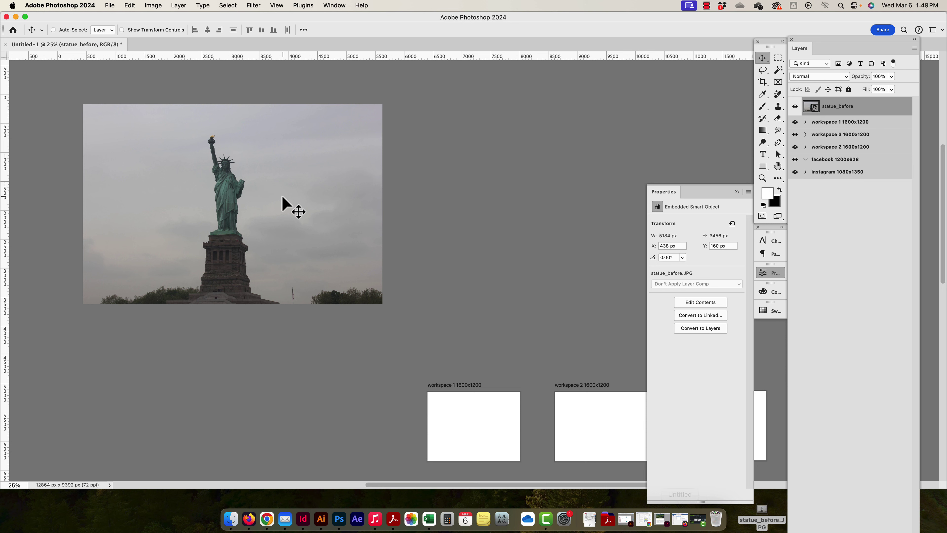
mouse_move(280, 198)
left_mouse_down()
mouse_move(290, 188)
mouse_move(272, 190)
left_mouse_up()
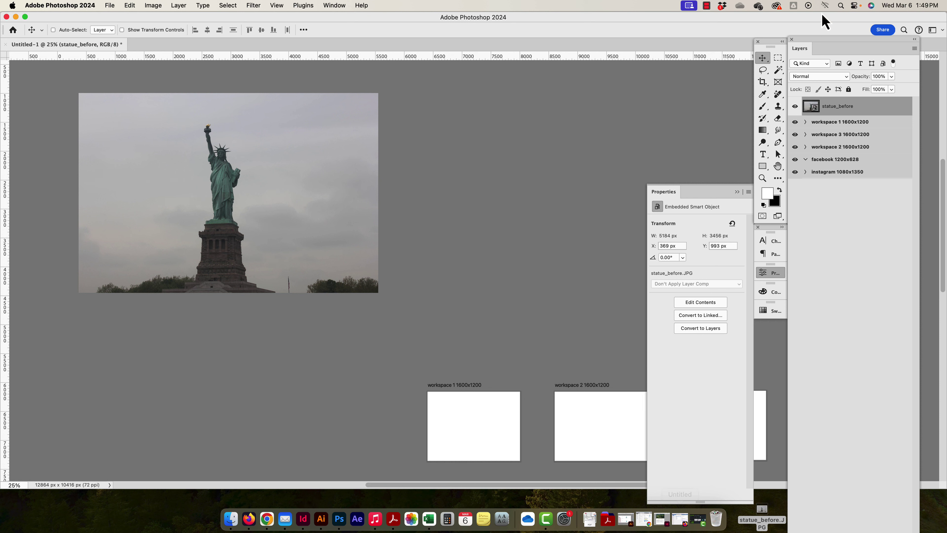
Create an artboard named statue, 5184 x 3456 px, from the statue_before layer and collapse its contents.
left_click(763, 58)
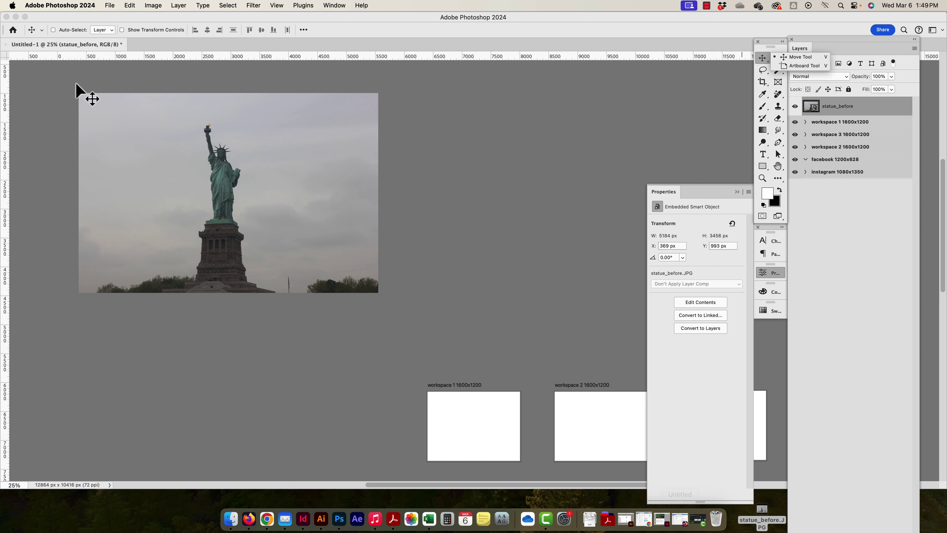
left_click(887, 109)
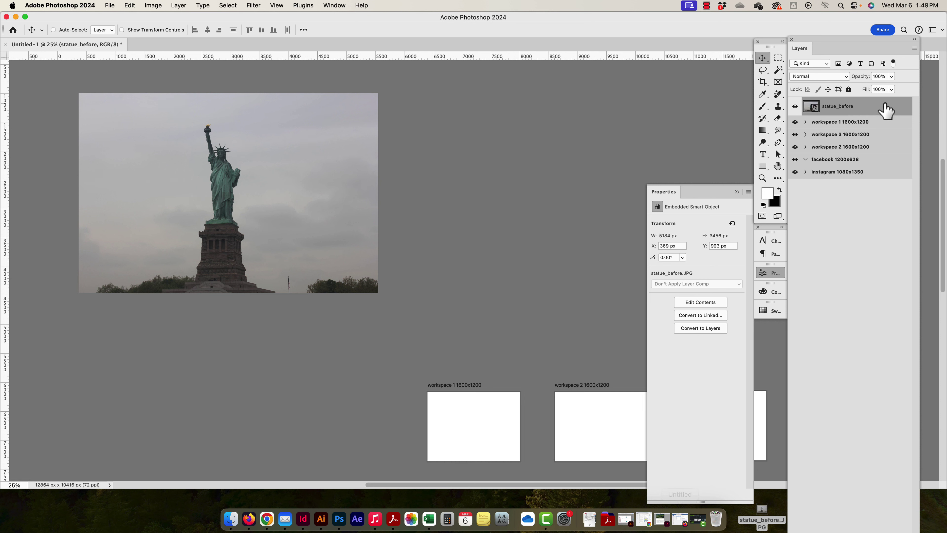
left_click(915, 49)
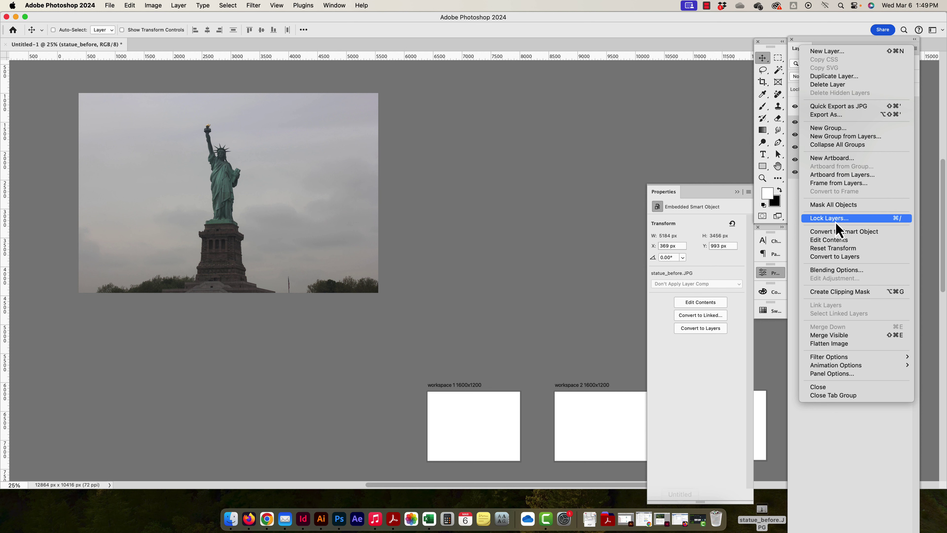
left_click(838, 177)
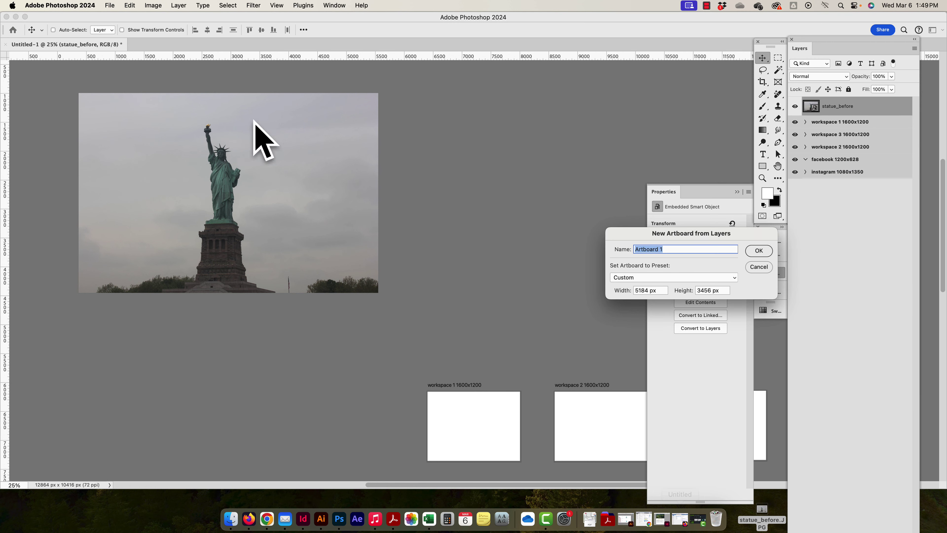
type("statue")
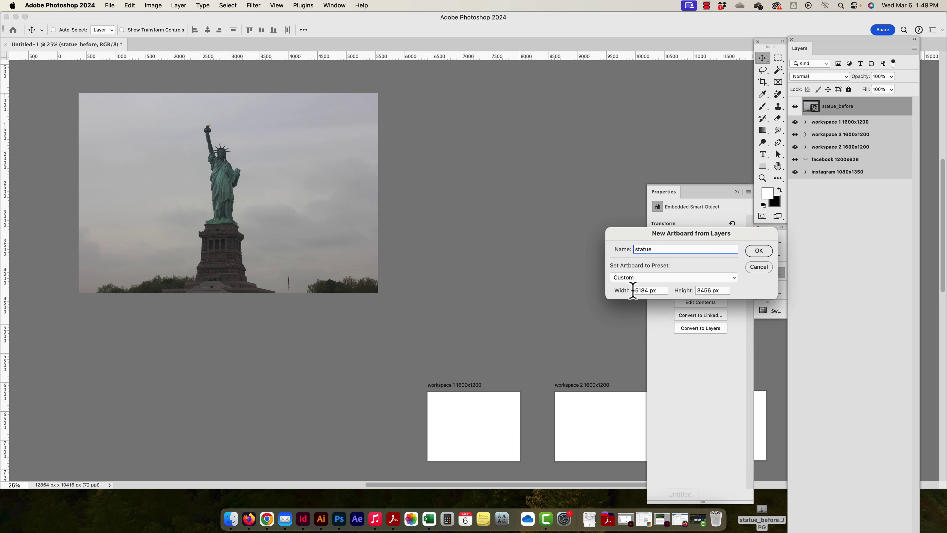
left_click(760, 251)
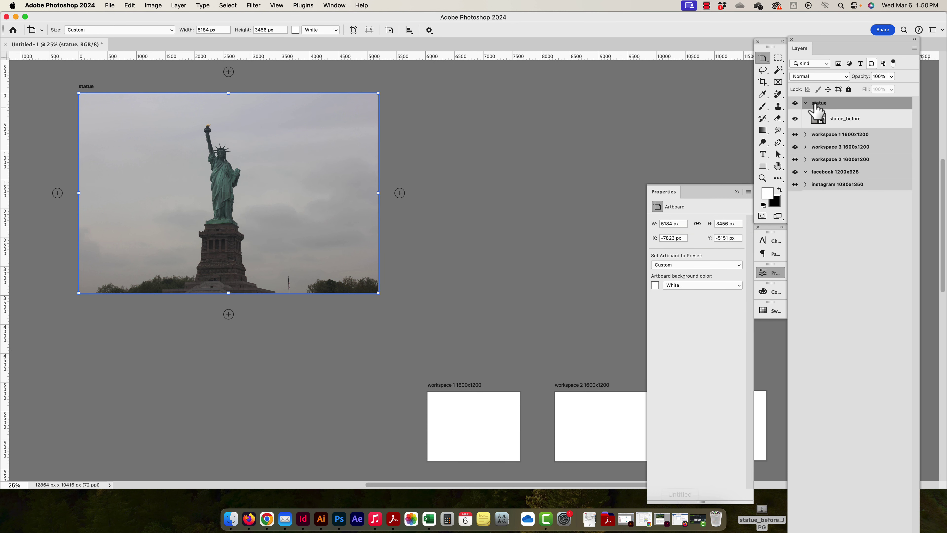
left_click(806, 103)
scroll(229, 134, "down", 2)
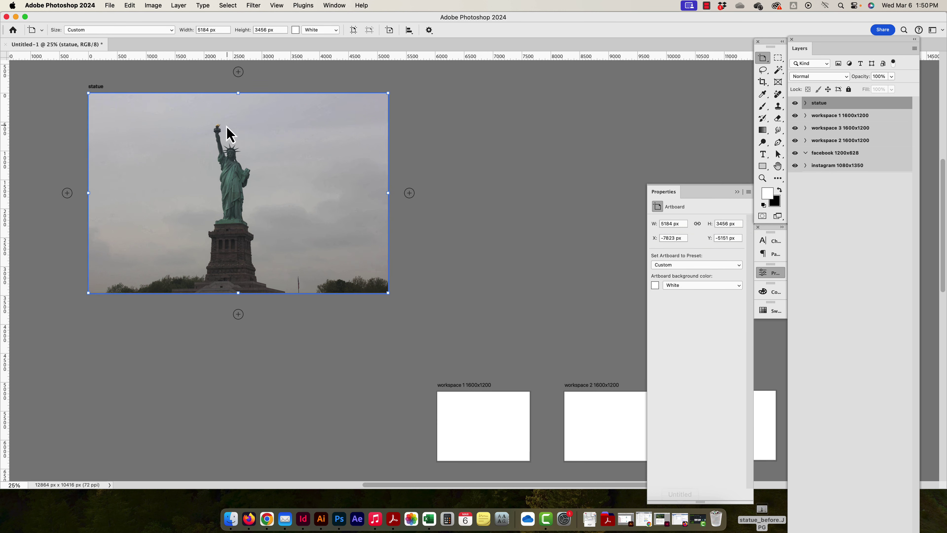
scroll(229, 133, "up", 3)
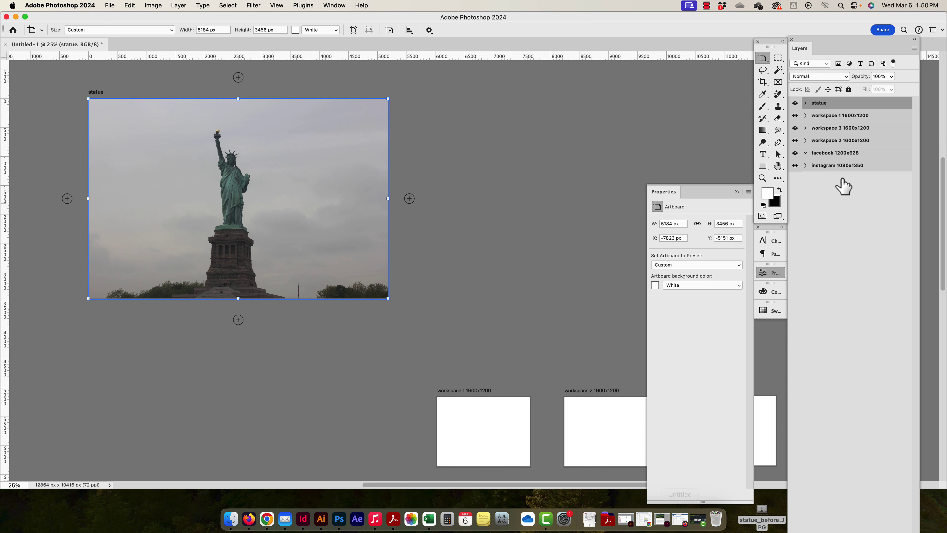
Select the workspace 3 1600x1200 artboard and place statue_before.JPG into it, scaled to the artboard's width.
left_click(826, 116)
left_click(822, 129)
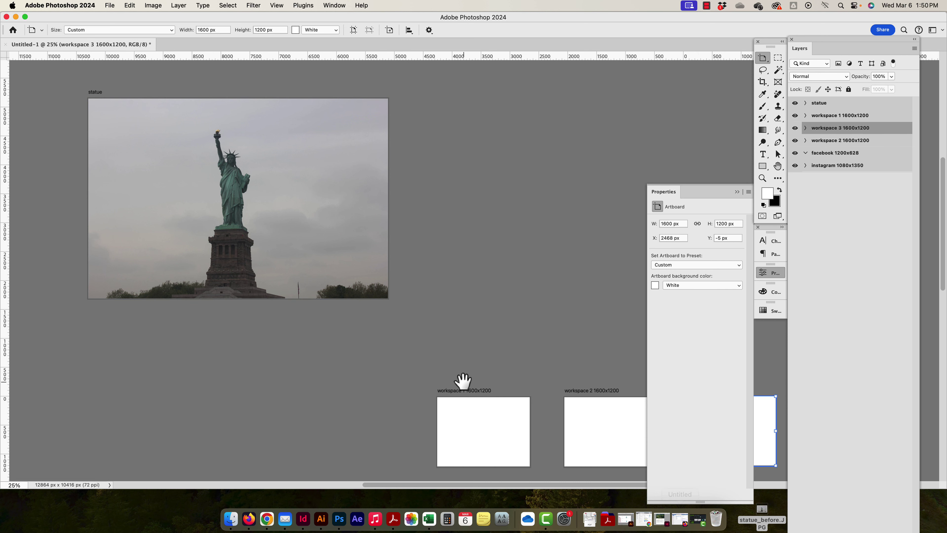
scroll(317, 262, "down", 5)
scroll(317, 262, "right", 6)
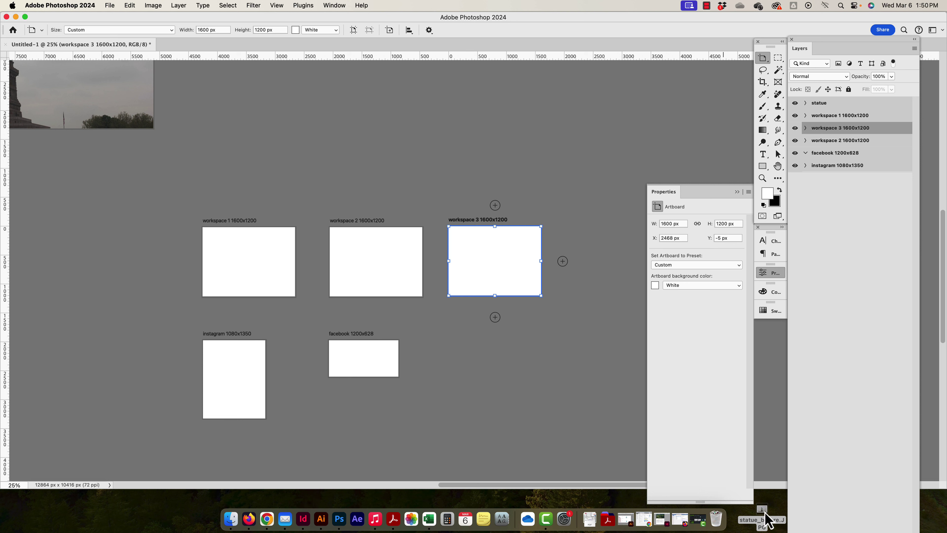
left_click_drag(765, 520, 576, 183)
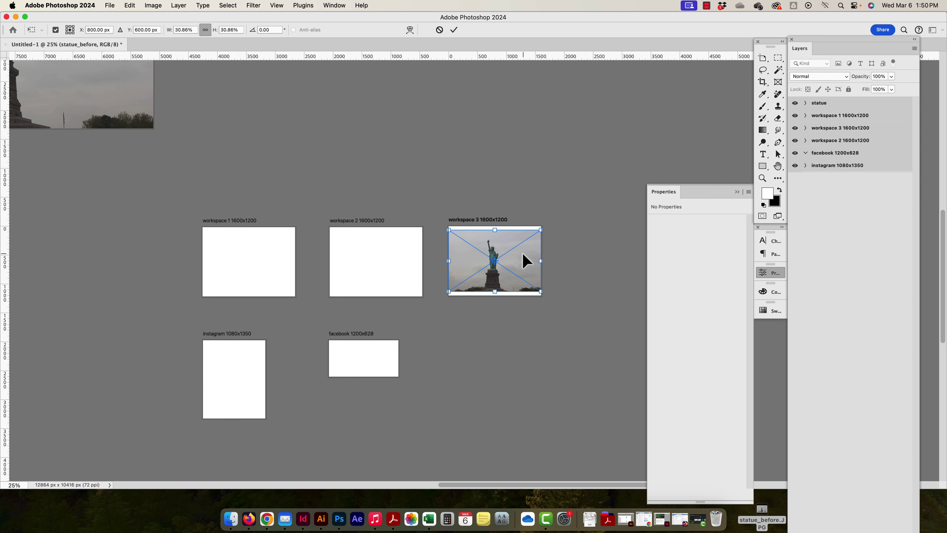
key("Return")
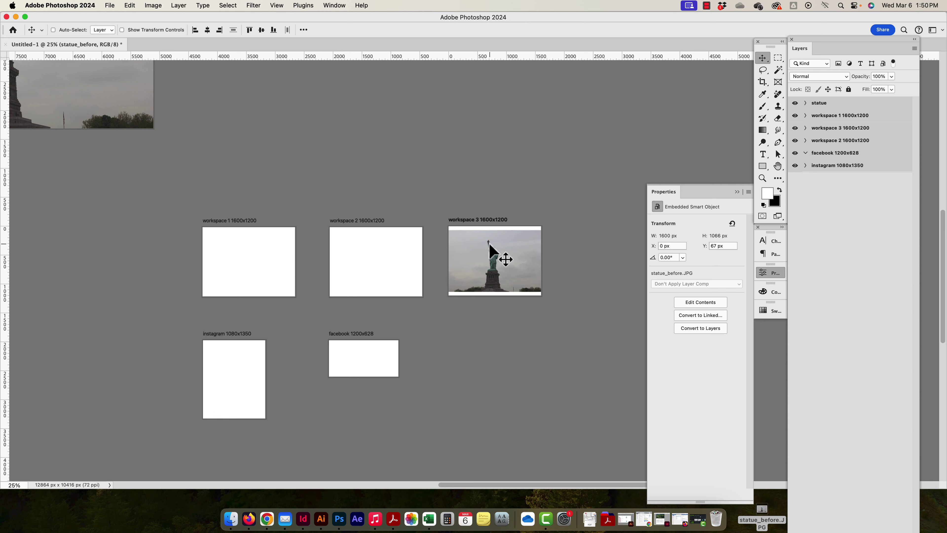
Expand the workspace 3 artboard and select the statue artboard's image layer to compare the two placed smart objects' sizes.
left_click(806, 128)
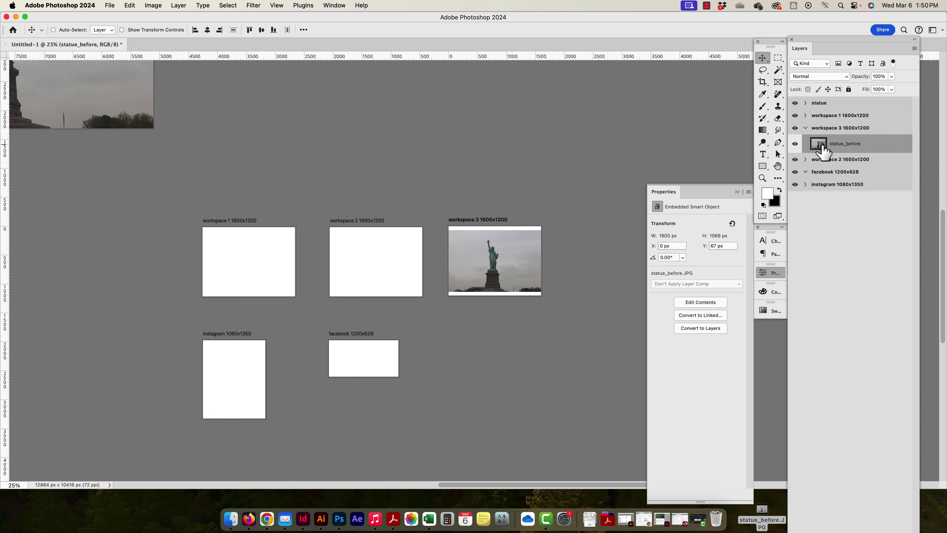
left_click_drag(823, 149, 148, 123)
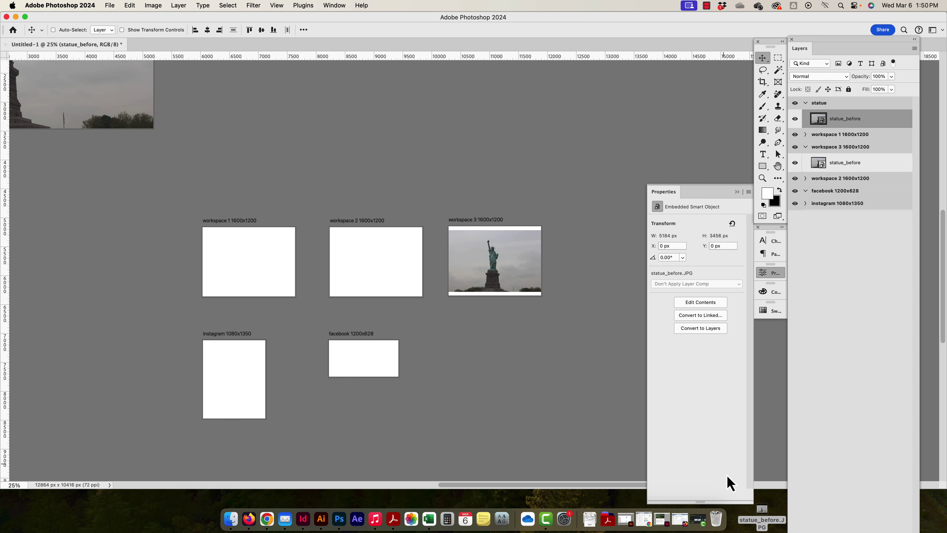
Open statue_before.JPG as its own document and copy its image into Untitled-1, positioned right of the statue artboard.
left_click_drag(765, 509, 343, 522)
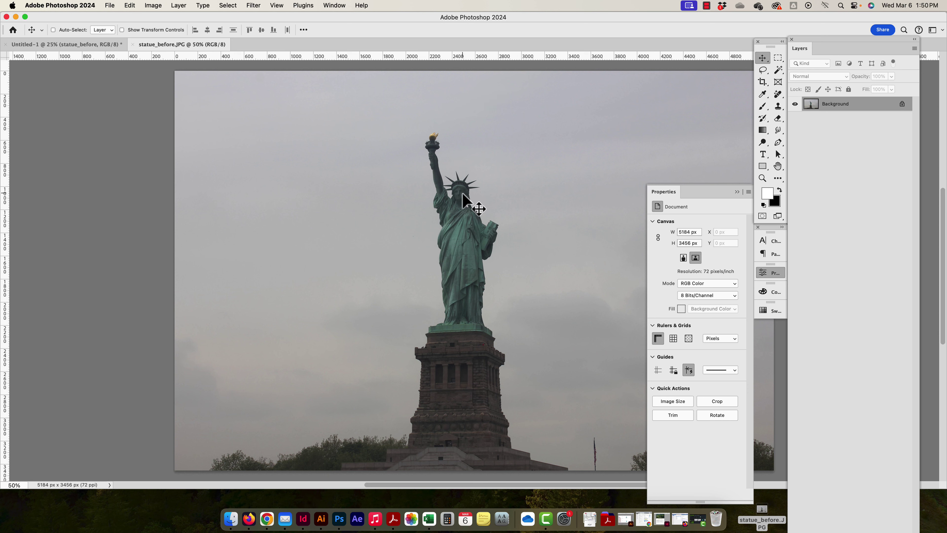
scroll(110, 201, "up", 1)
left_click_drag(77, 42, 809, 93)
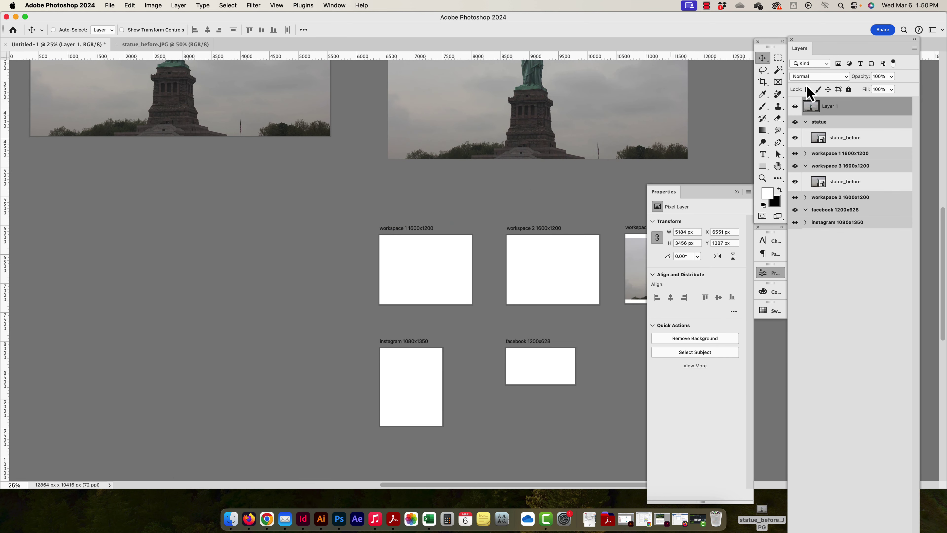
left_click_drag(607, 131, 534, 254)
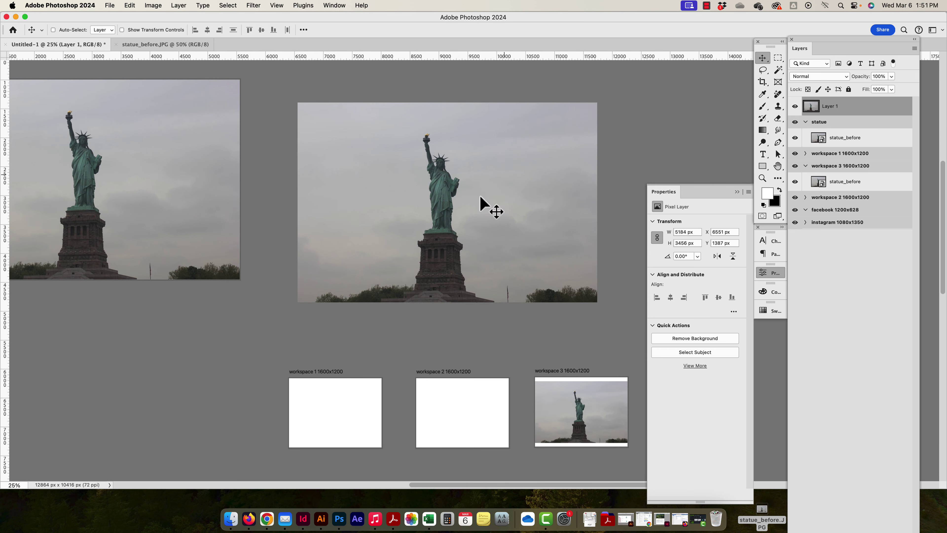
left_click_drag(479, 204, 477, 187)
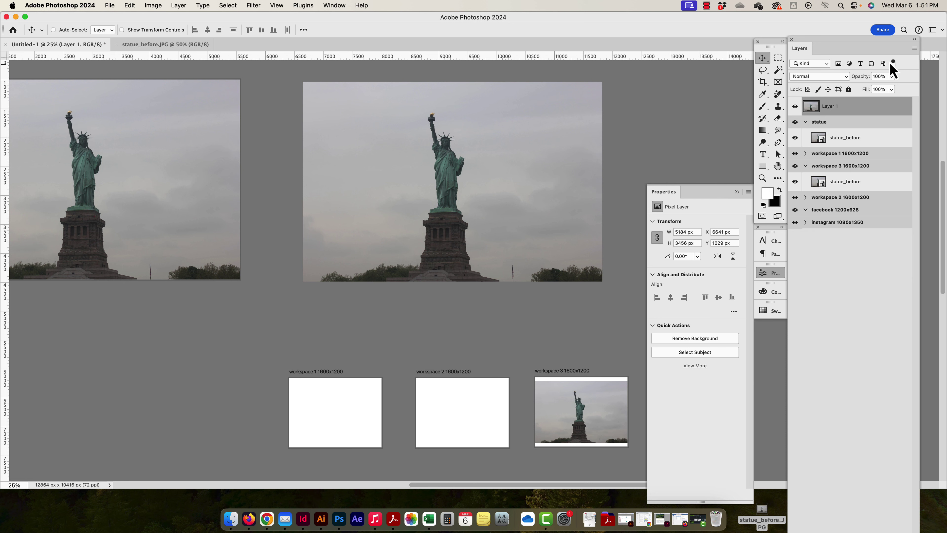
Create an artboard named statue, 5184 x 3456 px, from the Layer 1 image.
right_click(862, 123)
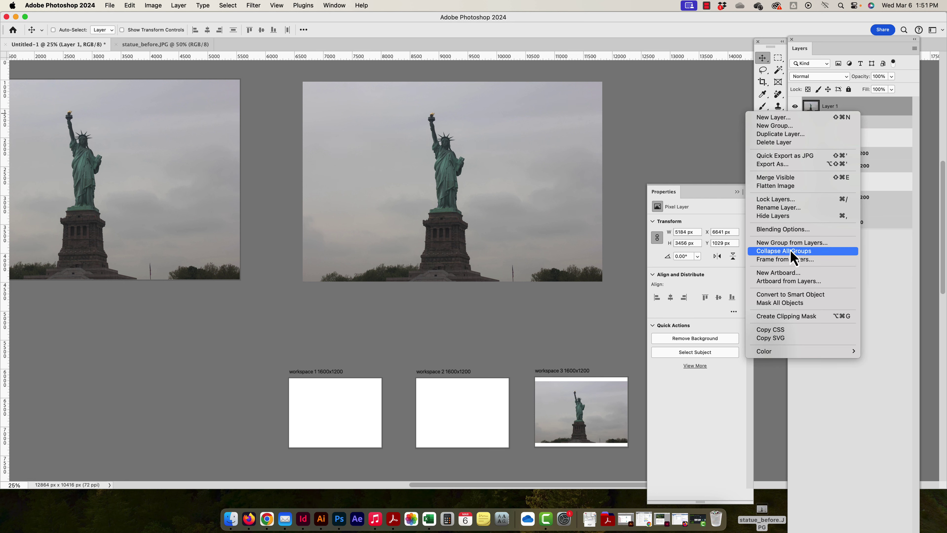
left_click(784, 283)
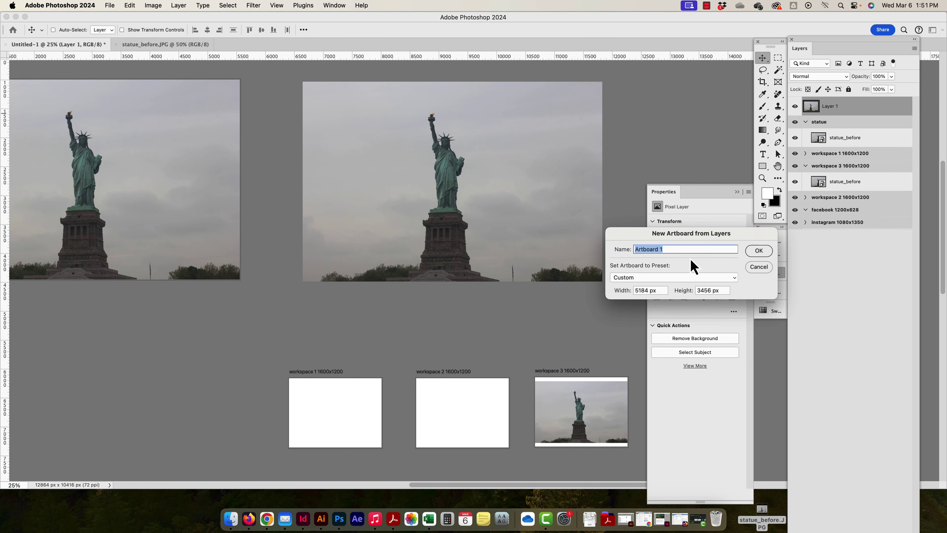
type("statue")
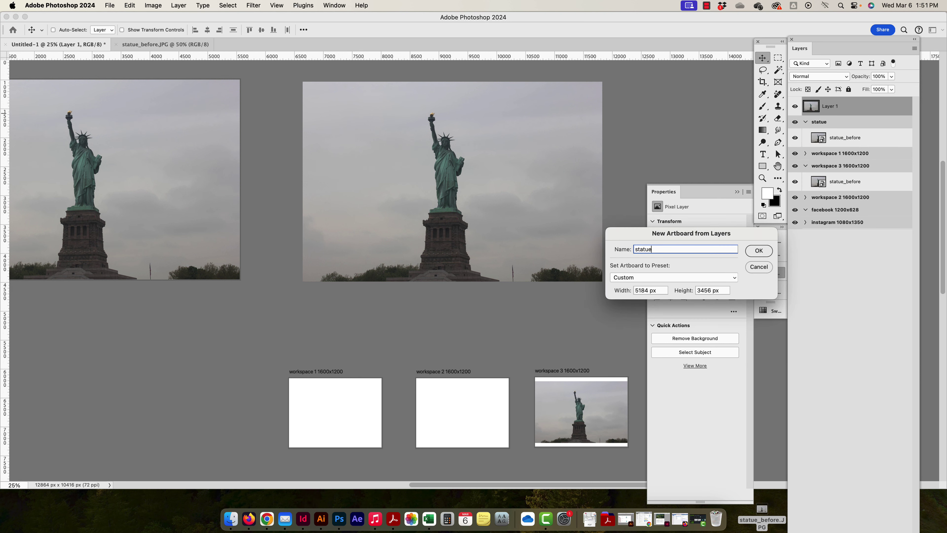
left_click(758, 251)
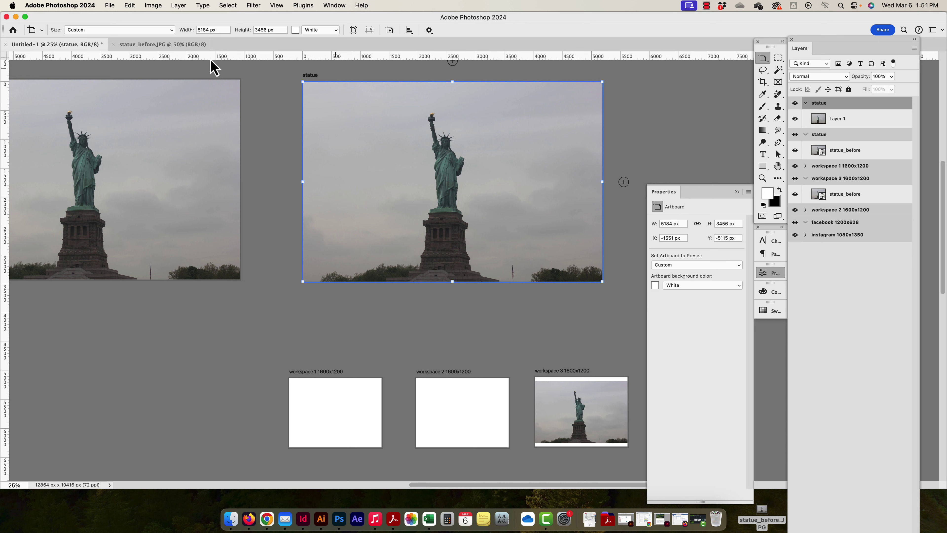
Ungroup the new statue artboard and delete its Layer 1 image from the canvas.
left_click(179, 5)
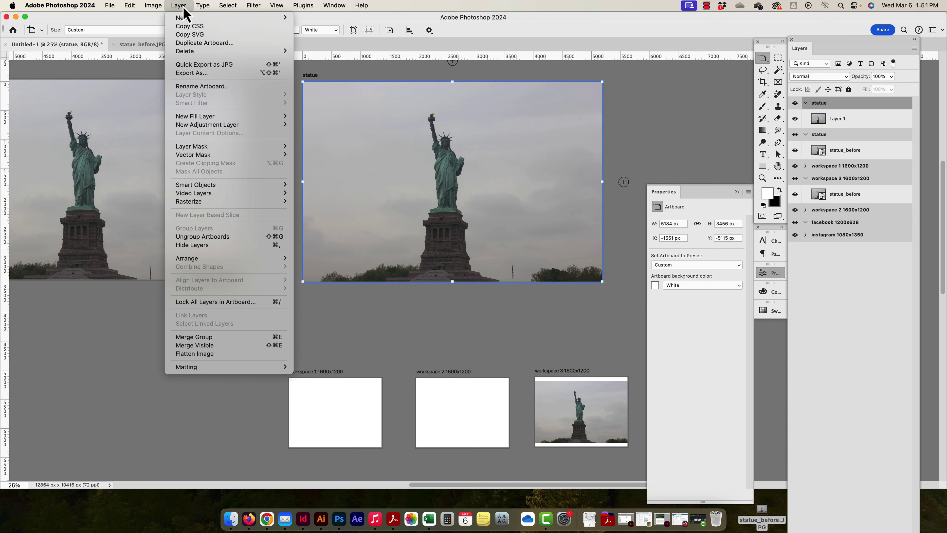
left_click(209, 238)
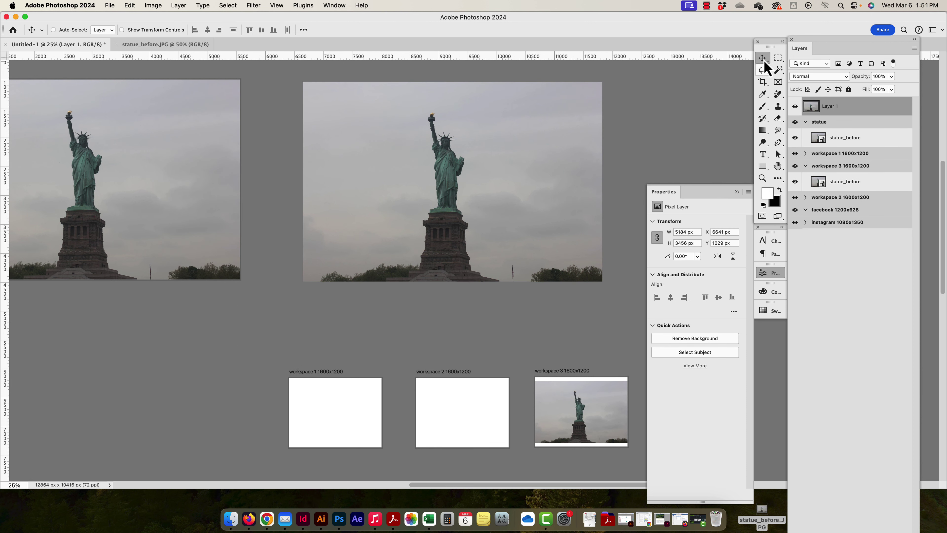
left_click_drag(404, 156, 447, 220)
key("Delete")
key("shift+v")
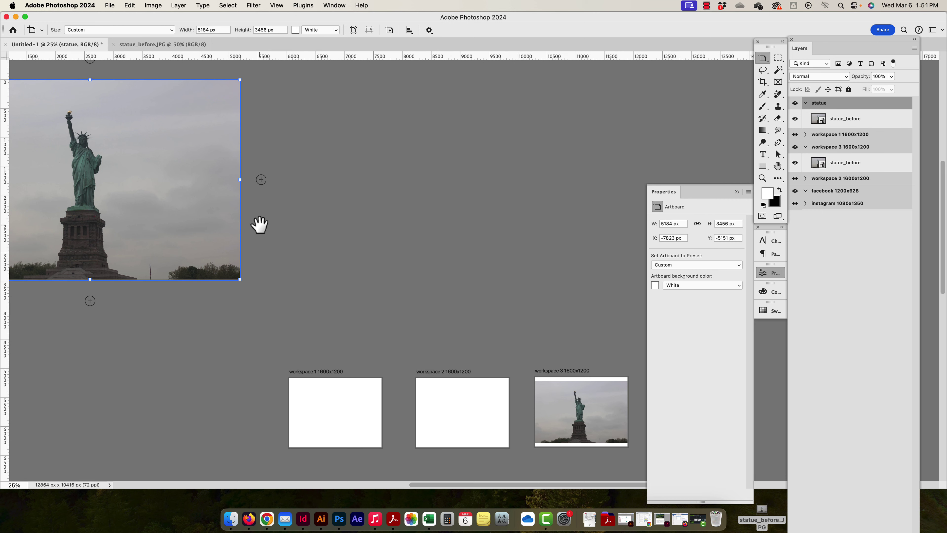
Collapse the layer contents of the statue and workspace 3 1600x1200 artboards.
left_click_drag(260, 225, 411, 247)
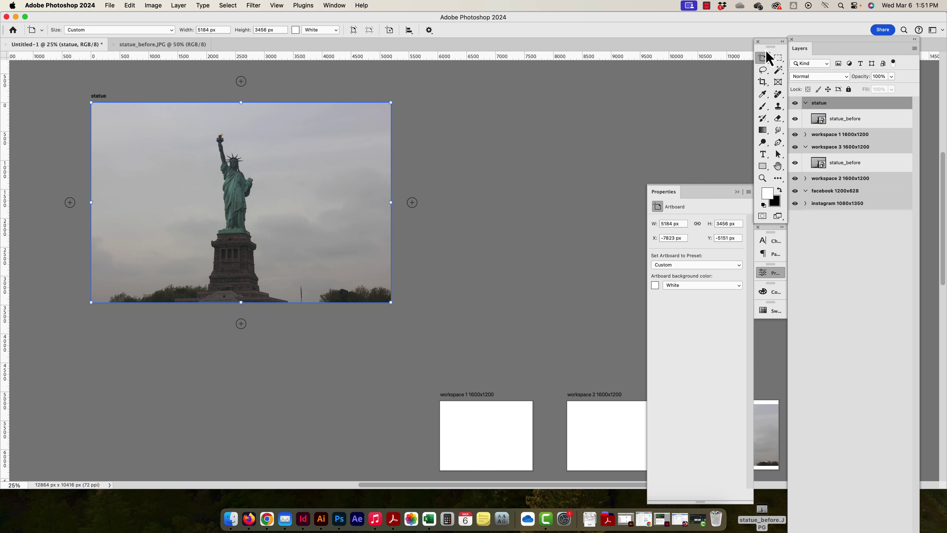
left_click(806, 103)
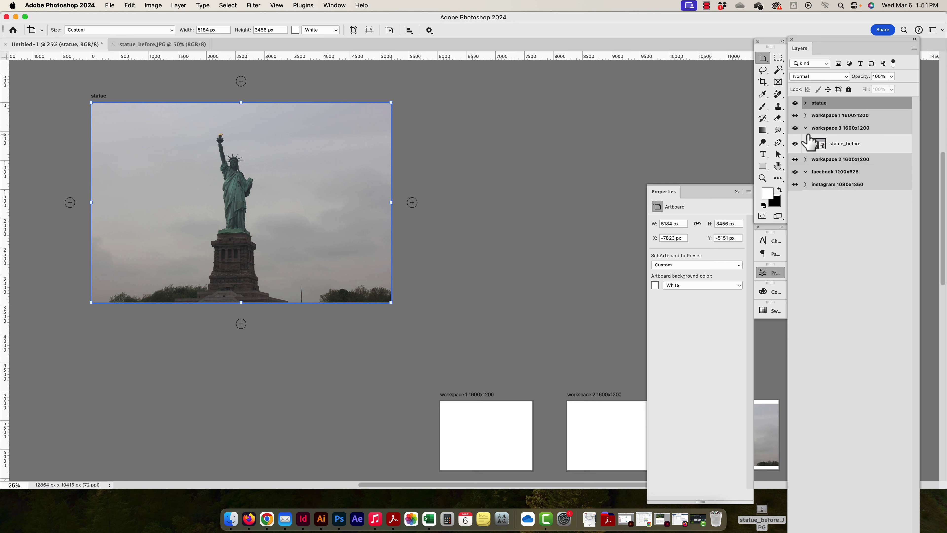
left_click(806, 128)
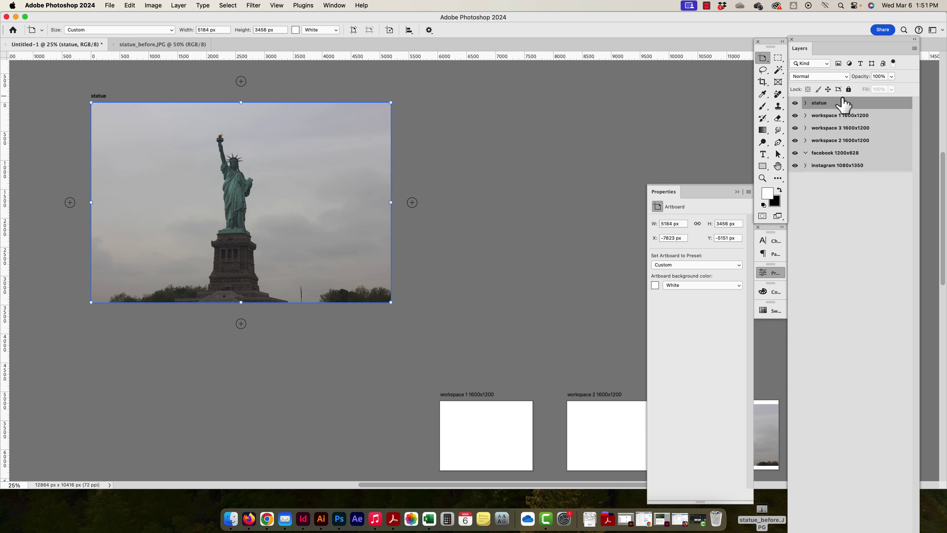
Color-label the statue artboard Red, workspace 1 1600x1200 Orange and workspace 3 1600x1200 Yellow.
right_click(837, 108)
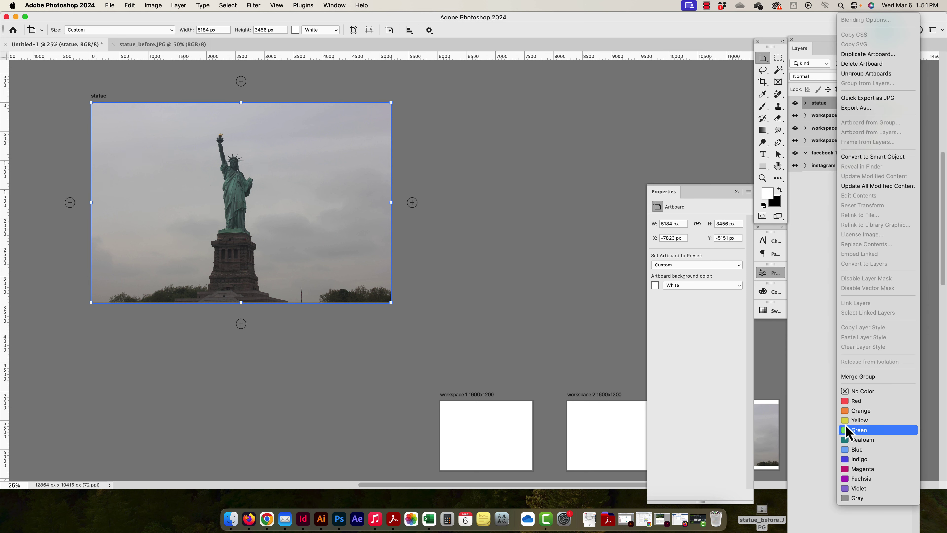
left_click(845, 401)
right_click(831, 116)
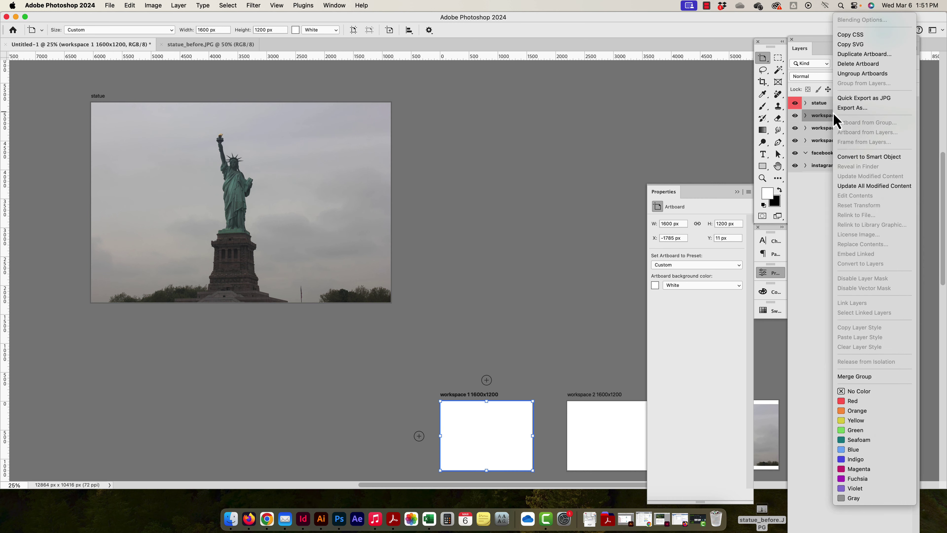
left_click(852, 411)
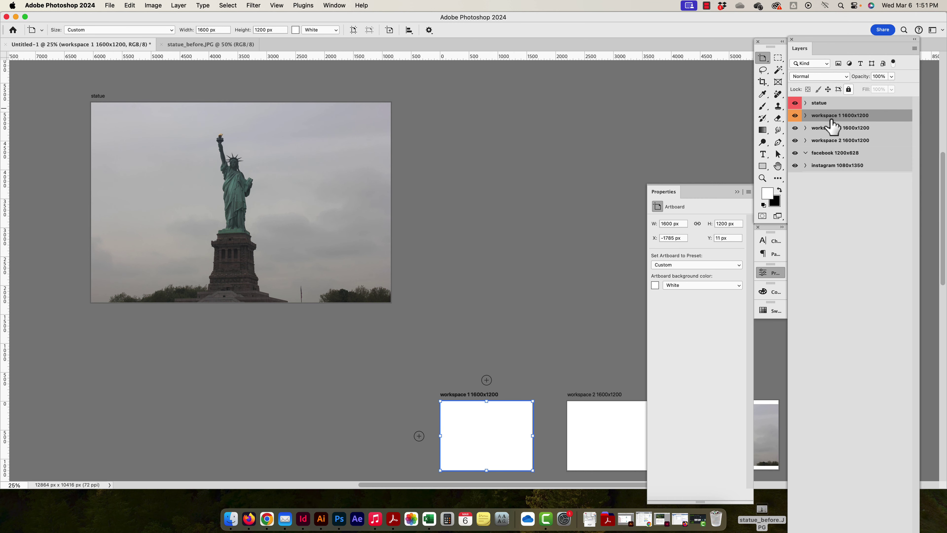
right_click(828, 129)
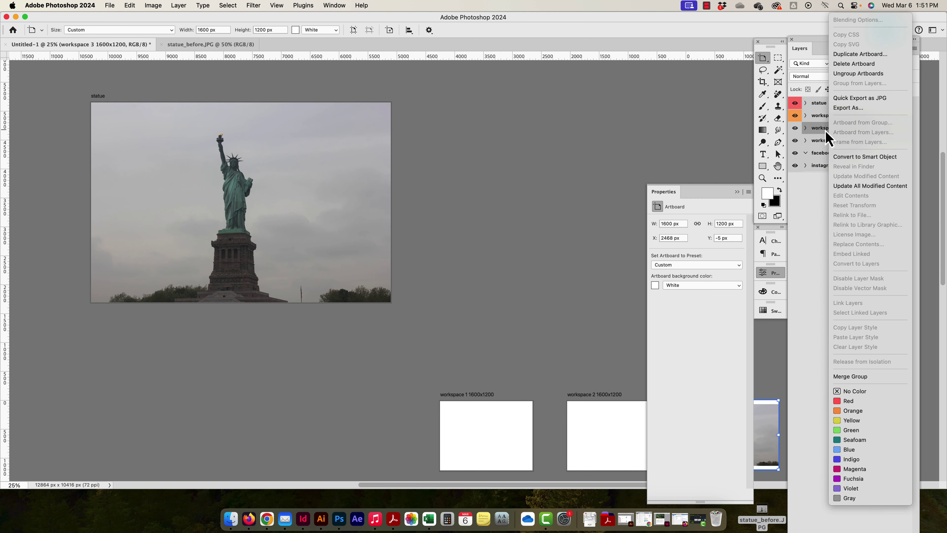
left_click(851, 420)
Color-label the workspace 2 1600x1200 artboard Green, facebook 1200x628 Blue and instagram 1080x1350 Seafoam.
left_click(832, 141)
right_click(832, 145)
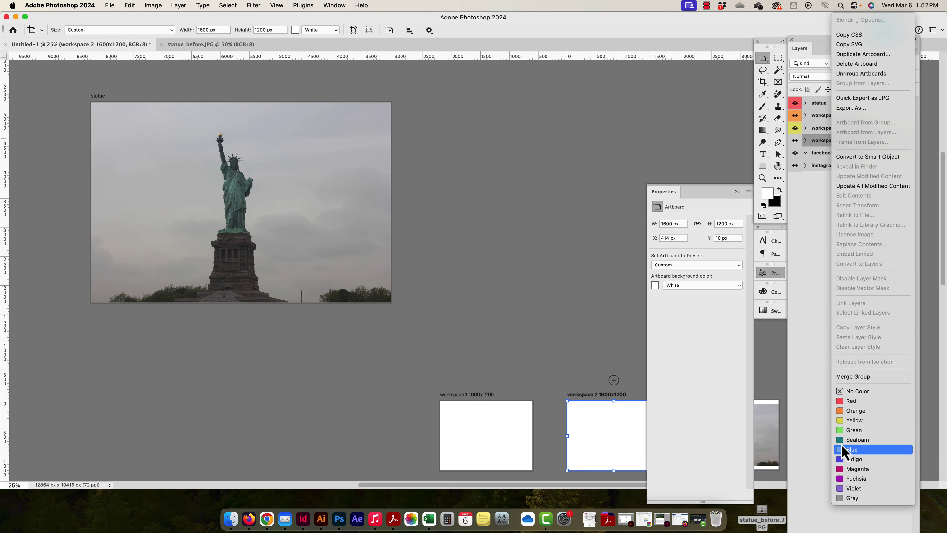
left_click(852, 430)
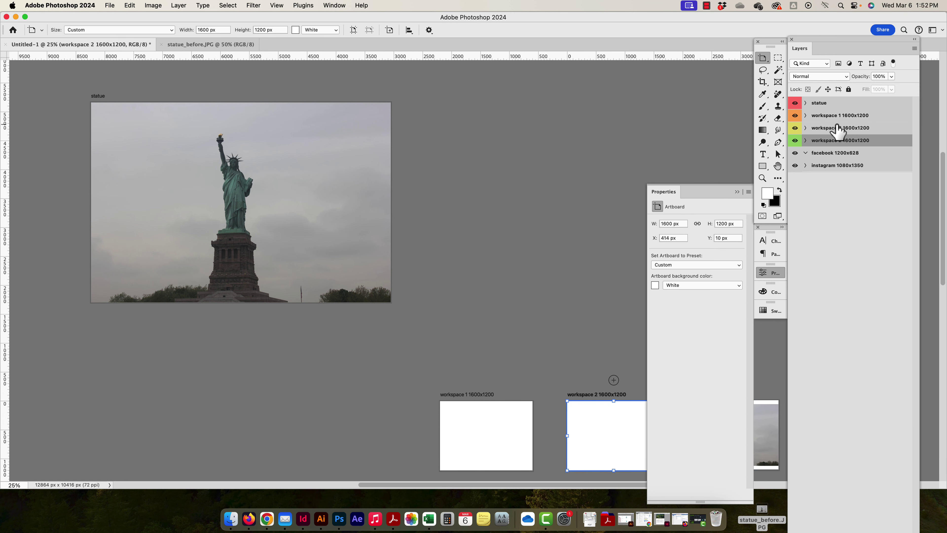
right_click(832, 156)
left_click(851, 450)
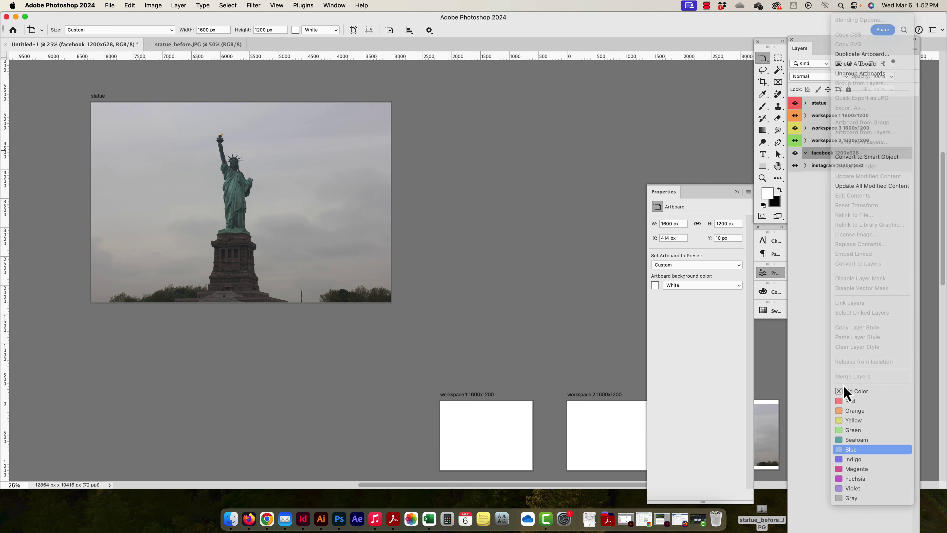
right_click(831, 168)
left_click(857, 440)
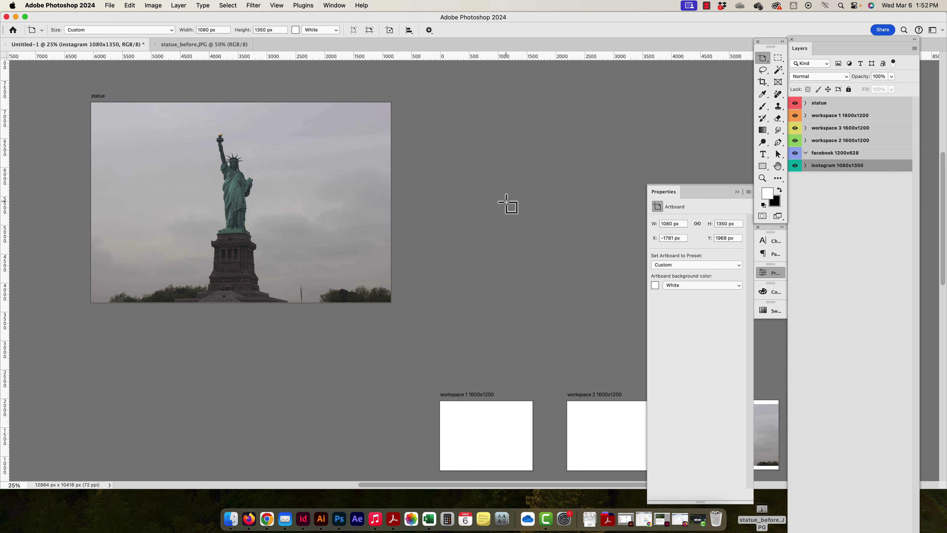
Delete the statue_before image from the workspace 3 1600x1200 artboard.
key("super+minus")
scroll(518, 217, "right", 5)
scroll(518, 218, "down", 3)
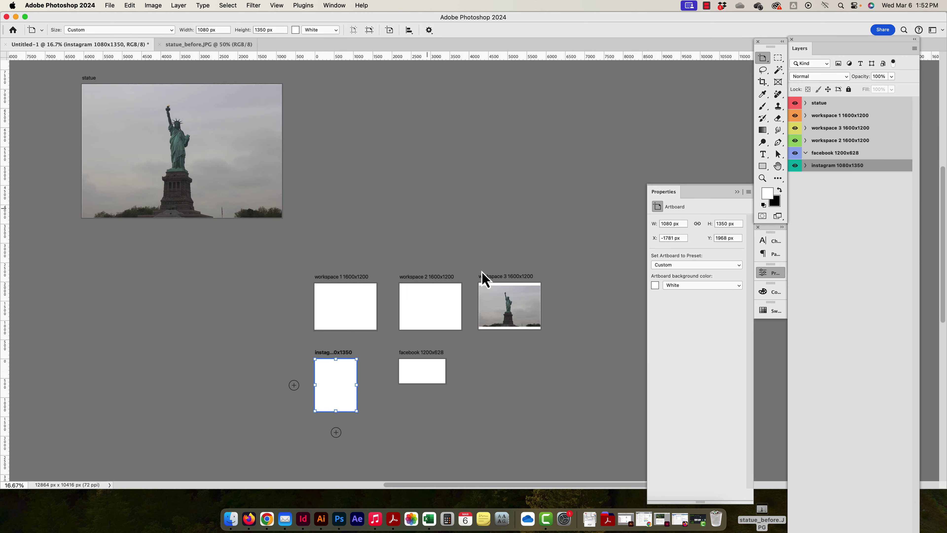
left_click(763, 58)
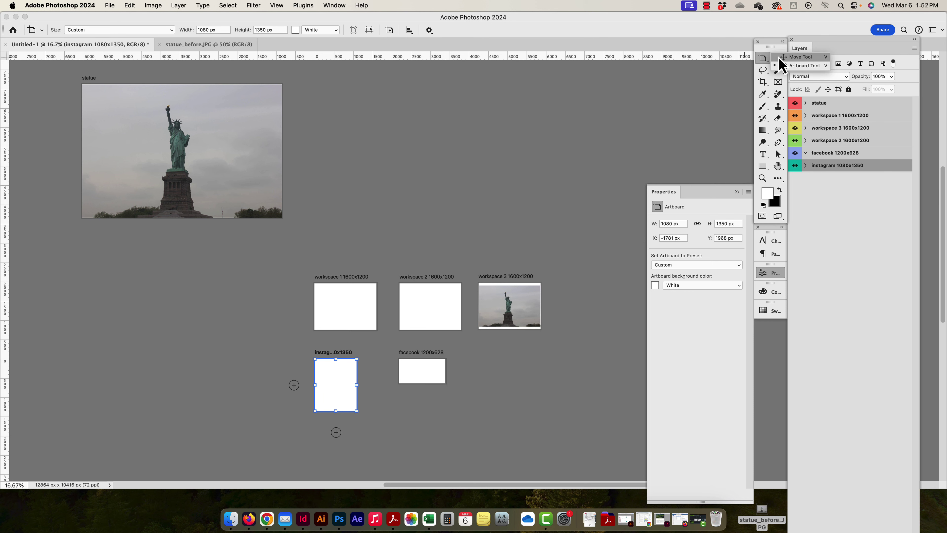
left_click(794, 59)
left_click(513, 308, "super")
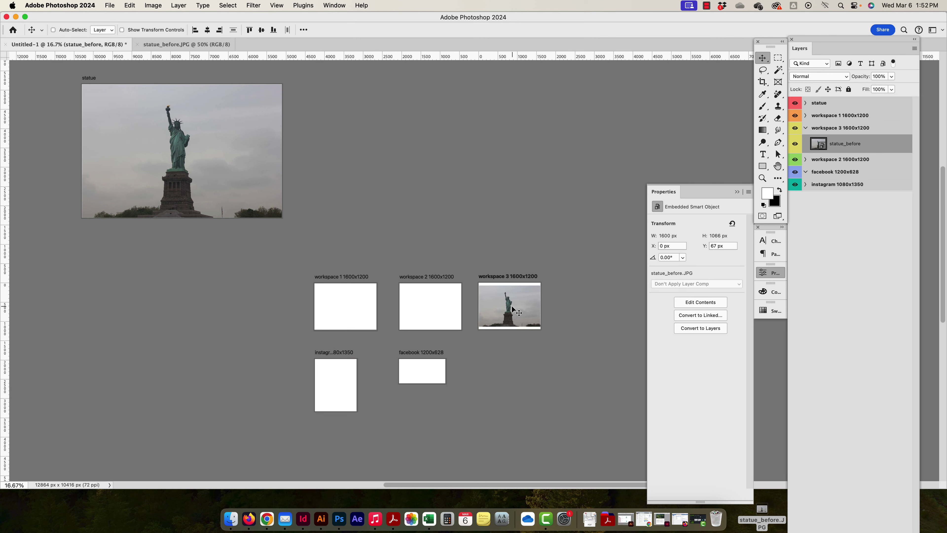
key("Delete")
Move the statue artboard directly above the workspace artboards, at about X -1888, Y -4681 px, and expand its layer contents.
left_click(235, 216)
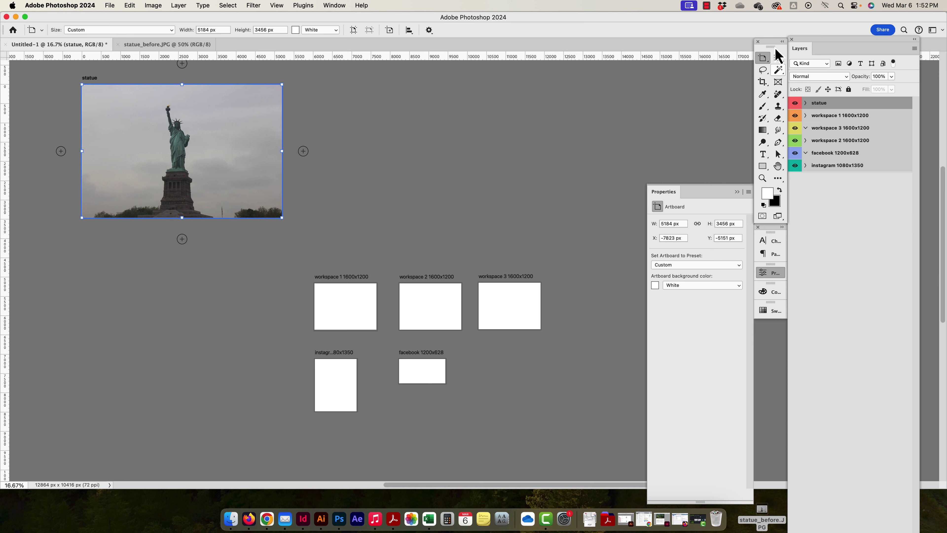
left_click(763, 58)
left_click(794, 59)
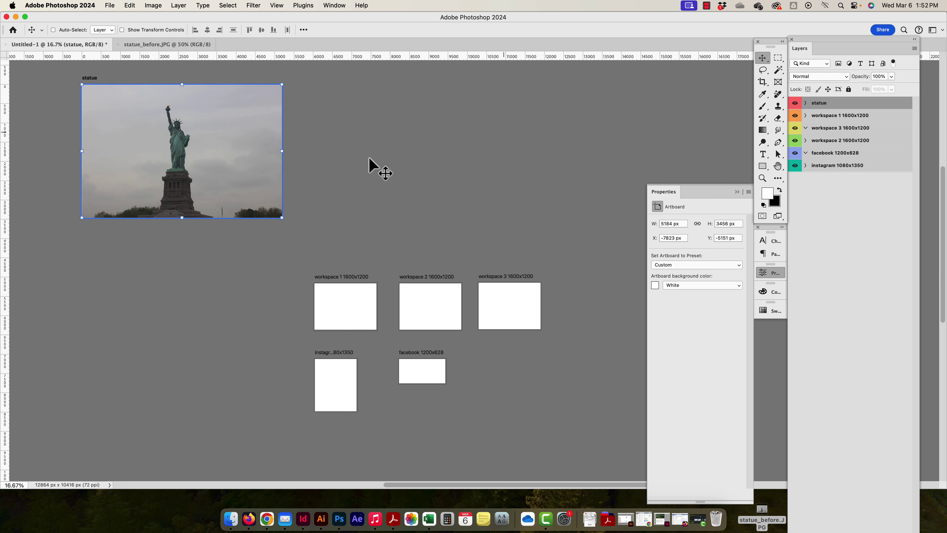
mouse_move(160, 167)
left_mouse_down()
mouse_move(211, 143)
mouse_move(160, 172)
left_mouse_up()
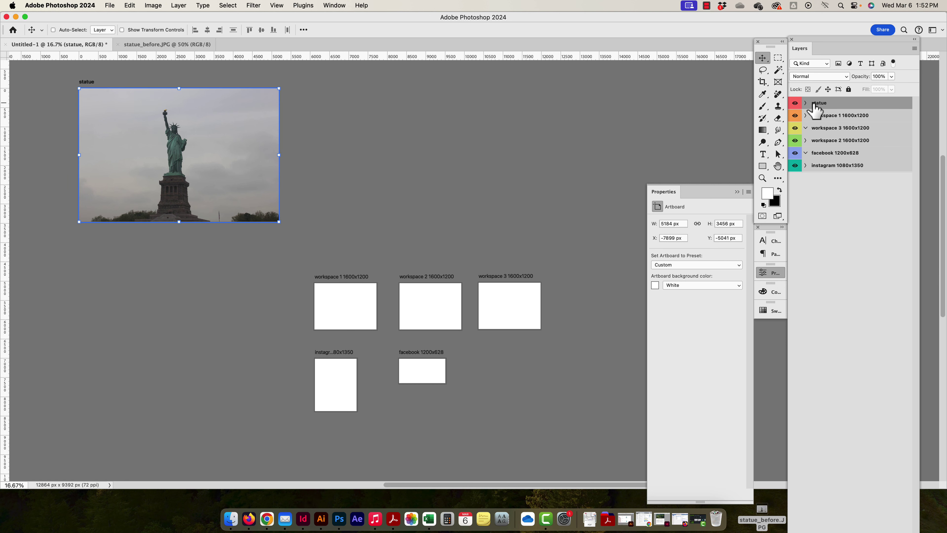
left_click(806, 103)
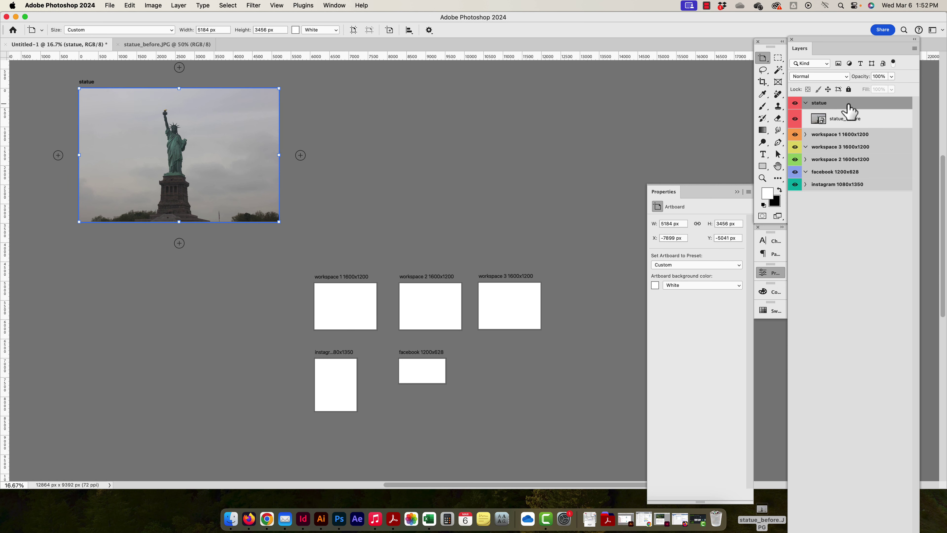
key("v")
left_click_drag(148, 107, 376, 111)
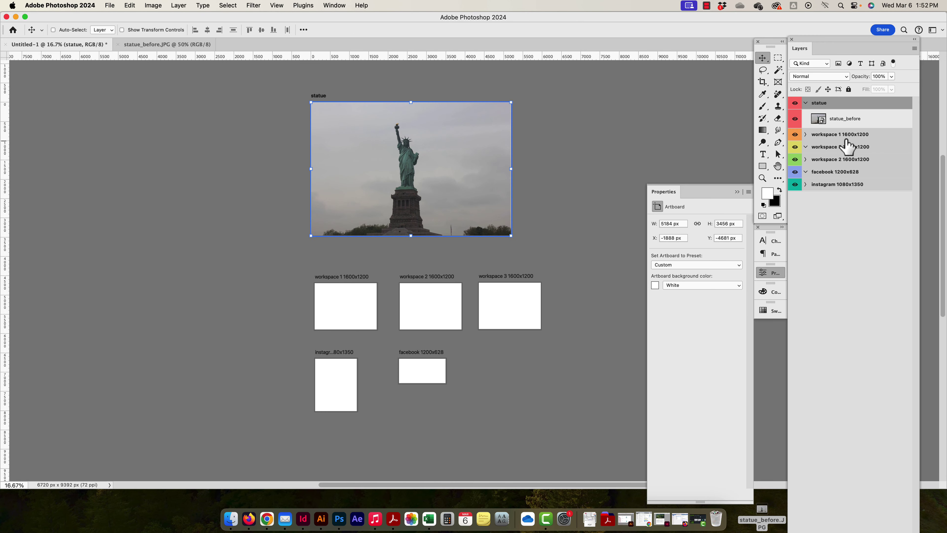
Shift only the statue_before image layer inside the statue artboard and return it to its original position.
left_click(837, 125)
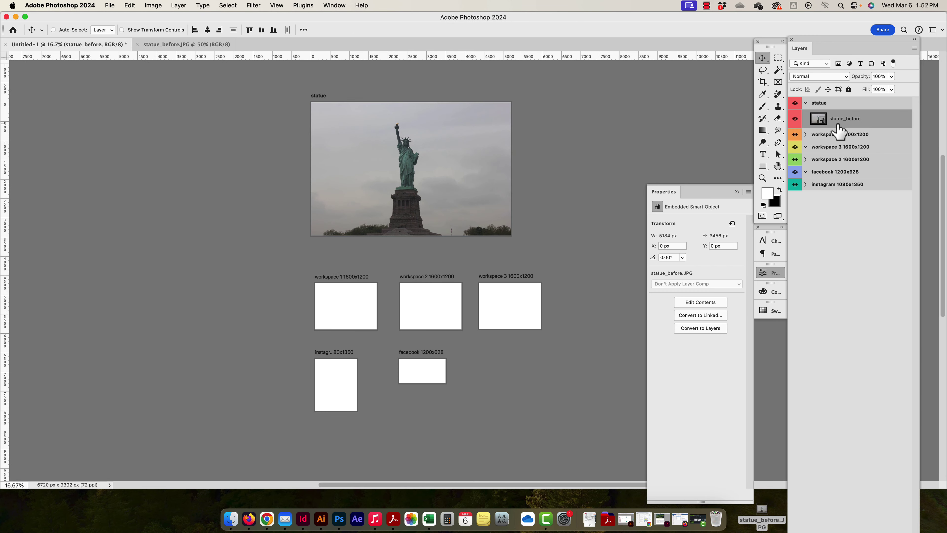
left_click(855, 106)
left_click(854, 120)
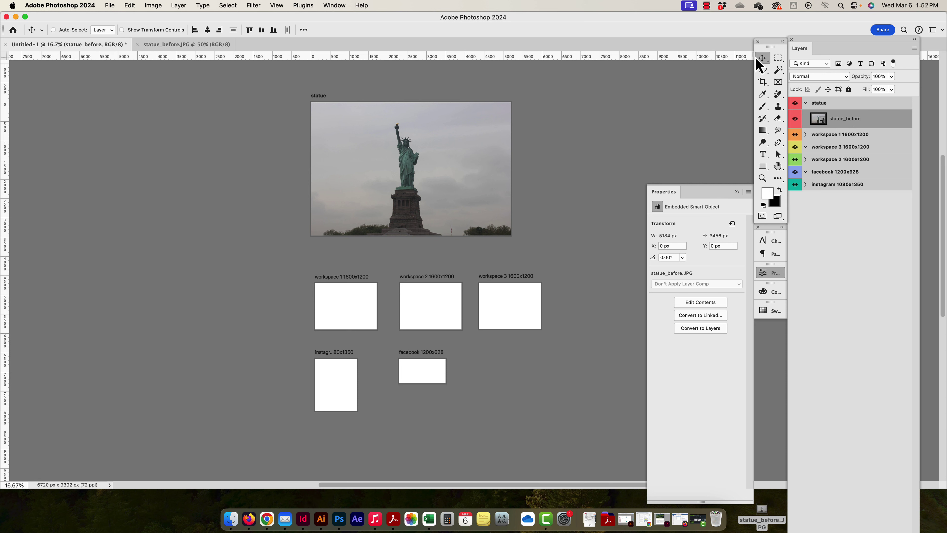
left_click_drag(418, 194, 394, 194)
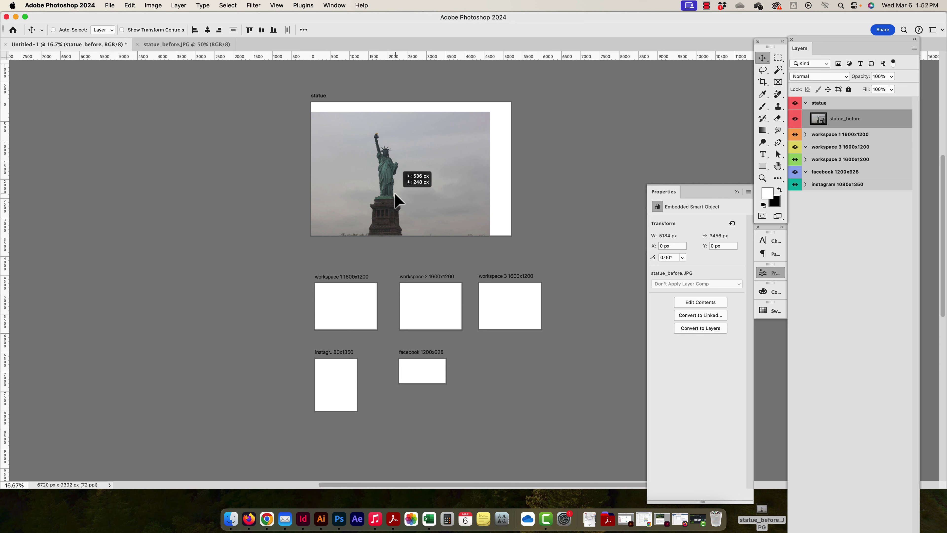
left_click_drag(394, 193, 414, 190)
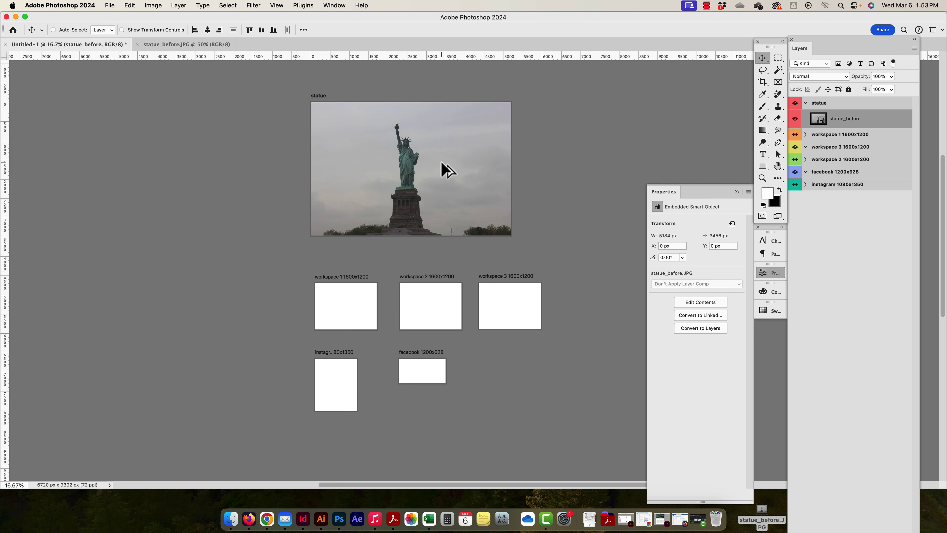
Duplicate the statue_before image within the statue artboard, offsetting the copy to about X -1834, Y 3191 px.
left_click_drag(442, 167, 371, 284)
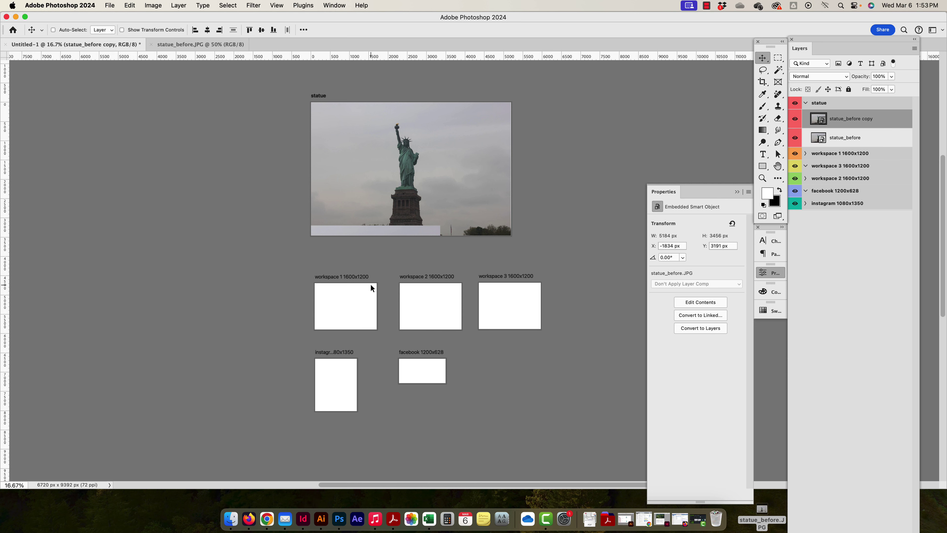
key("shift+v")
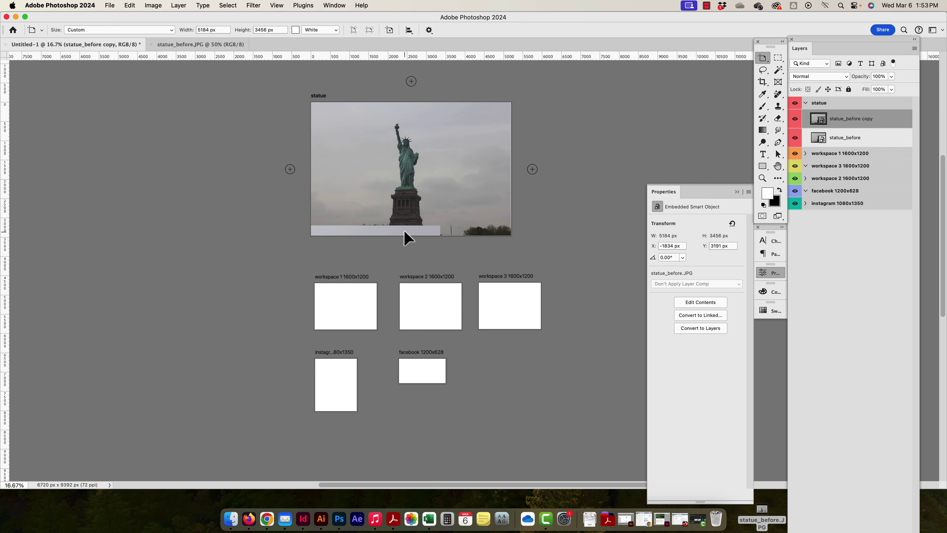
left_click_drag(404, 230, 425, 205)
key("super+z")
key("shift+v")
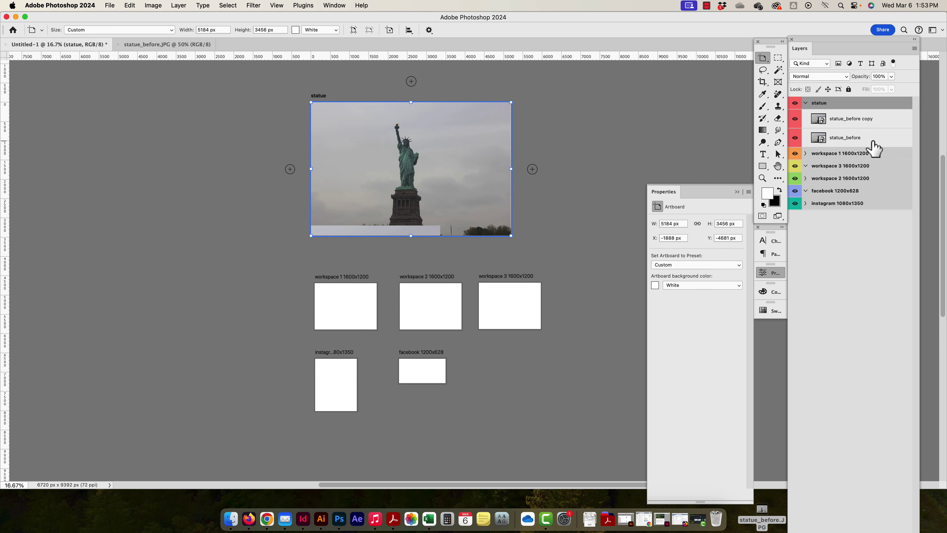
Shift the statue_before copy within the statue artboard to about X -1381, Y 2137 px, keeping the copy's layer selected.
left_click(873, 141)
left_click_drag(366, 244, 429, 194)
key("super+z")
left_click(851, 118)
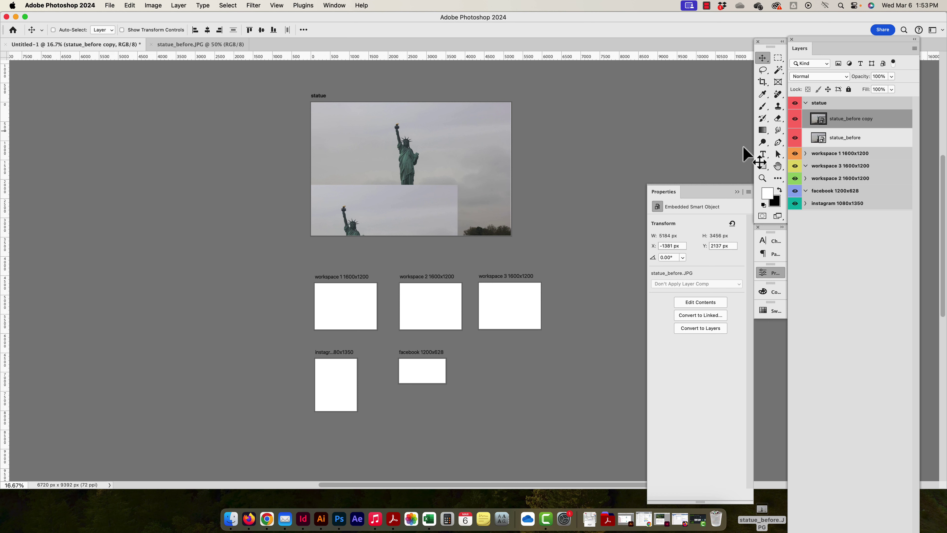
Move the statue_before copy onto the workspace 1 artboard at about X -1695, Y -884 px, and expand that artboard's layers.
left_click_drag(401, 208, 351, 304)
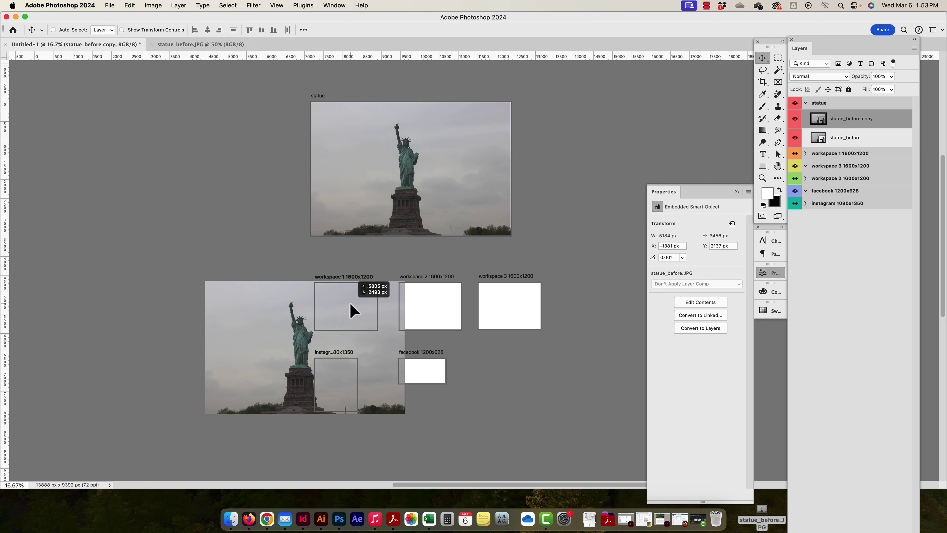
left_click_drag(351, 304, 351, 306)
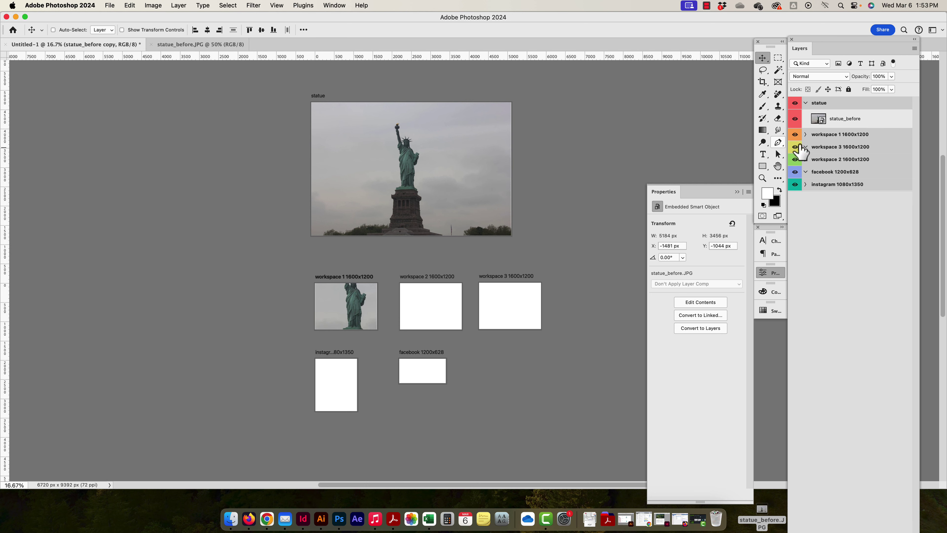
left_click(806, 134)
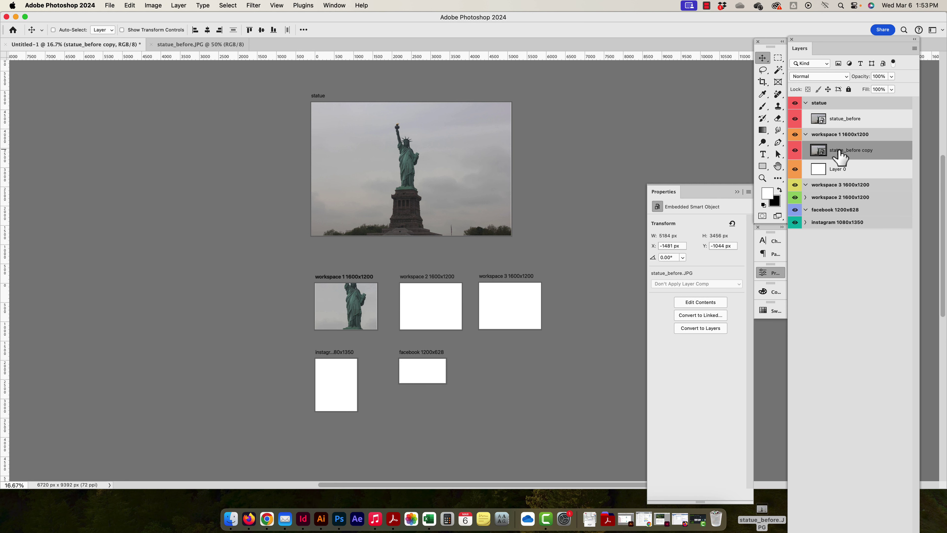
left_click_drag(345, 307, 332, 318)
key("super+equal")
key("super+equal")
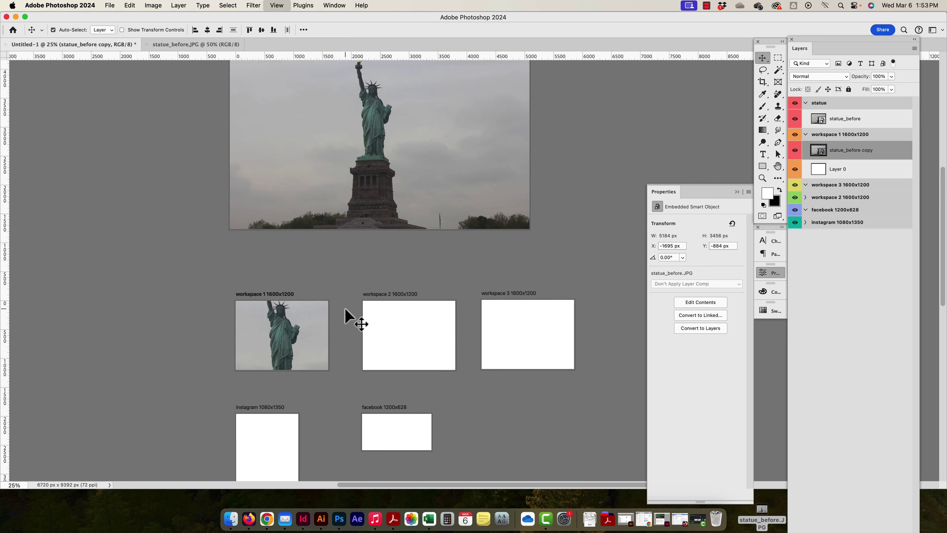
key("super+minus")
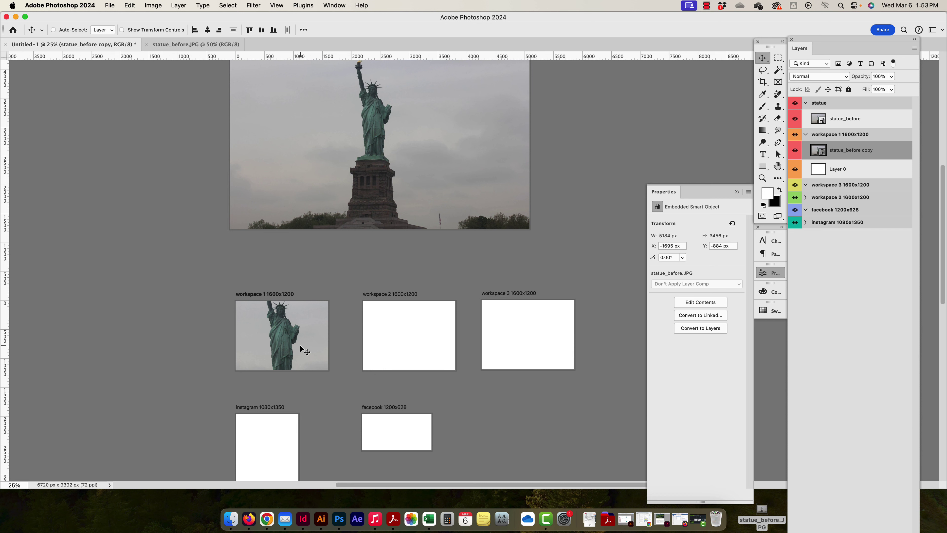
Try to move the statue_before copy from the workspace 1 artboard onto the workspace 2 artboard directly on the canvas.
left_click_drag(274, 337, 407, 330)
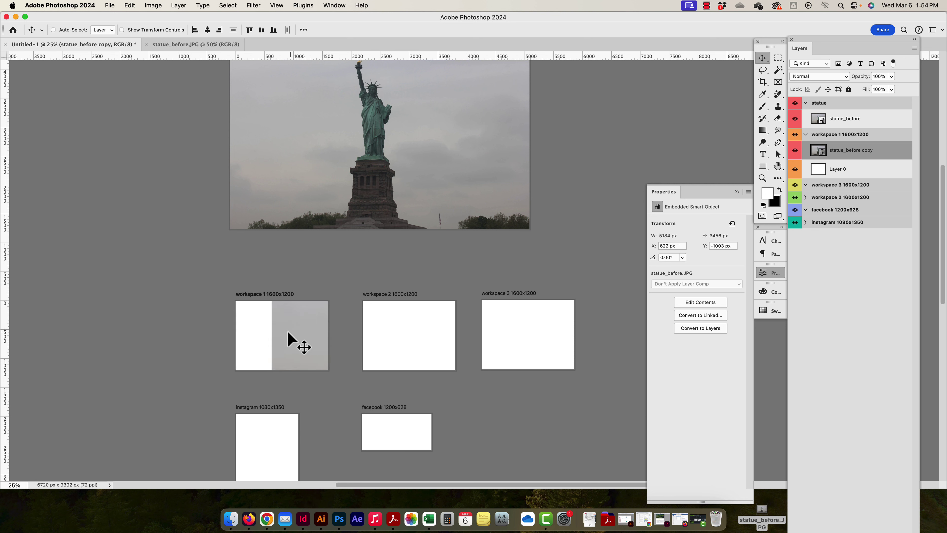
left_click_drag(280, 340, 374, 328)
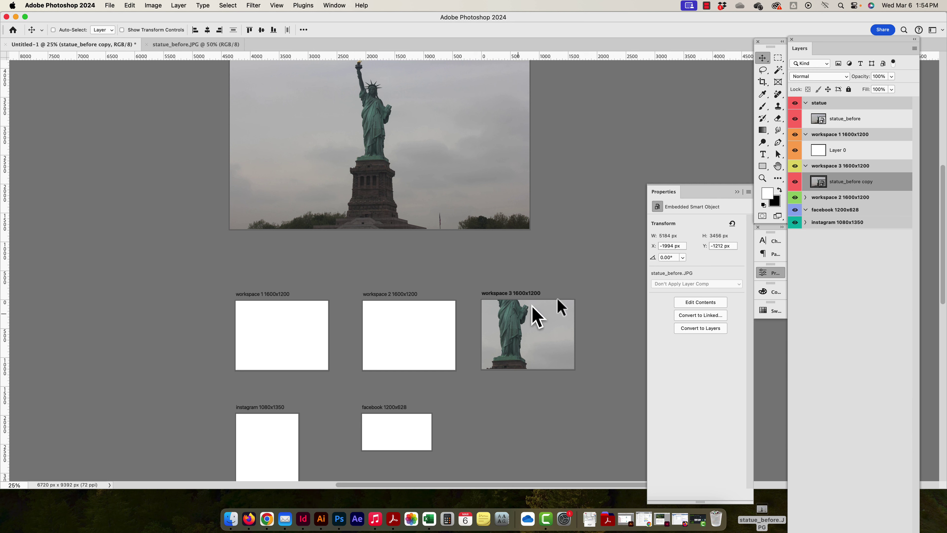
left_click_drag(563, 347, 438, 327)
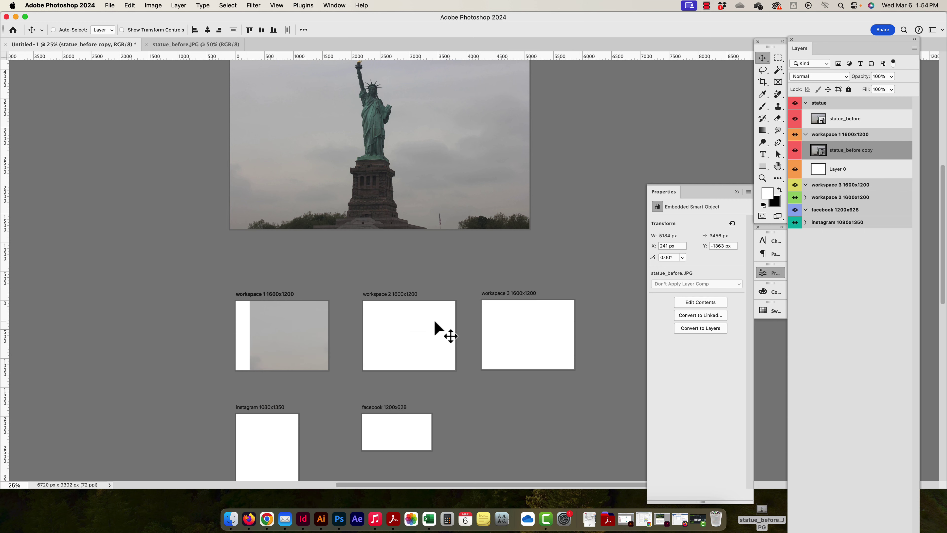
Move the statue_before copy onto the workspace 3 artboard and position it at about X -1508, Y -1388 px.
left_click_drag(292, 334, 396, 340)
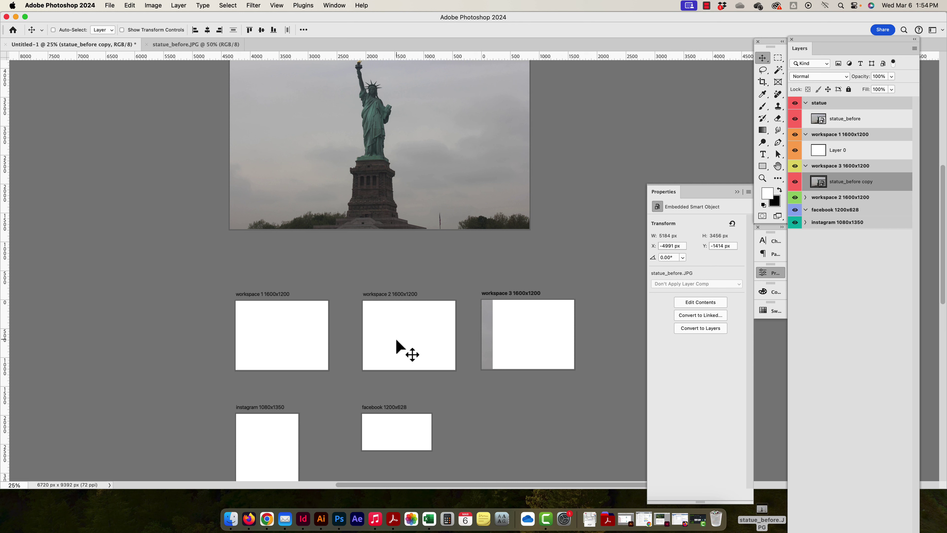
left_click_drag(510, 321, 631, 319)
left_click_drag(500, 344, 578, 349)
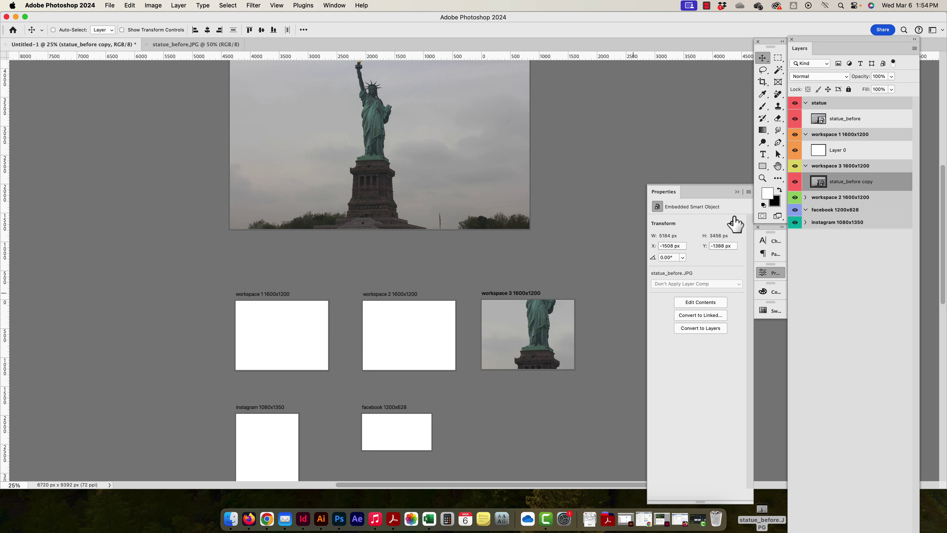
Reassign the statue_before copy layer to the expanded workspace 2 artboard and position the image at about X -1742, Y -1159 px.
left_click(805, 197)
left_click_drag(854, 188, 838, 204)
left_click_drag(435, 316, 414, 337)
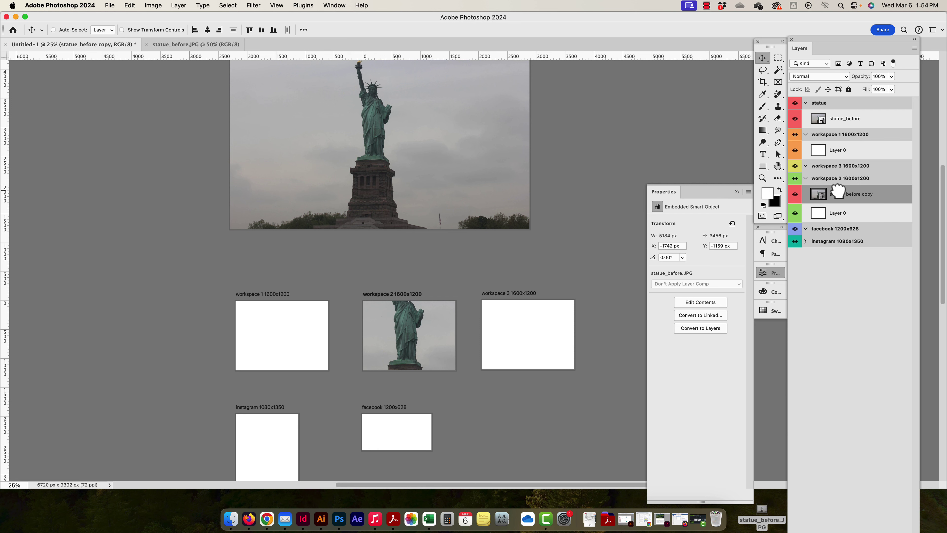
Move the statue_before copy into the facebook artboard, and from there onto the instagram artboard at about X -2020, Y -779 px.
left_click_drag(841, 192, 821, 228)
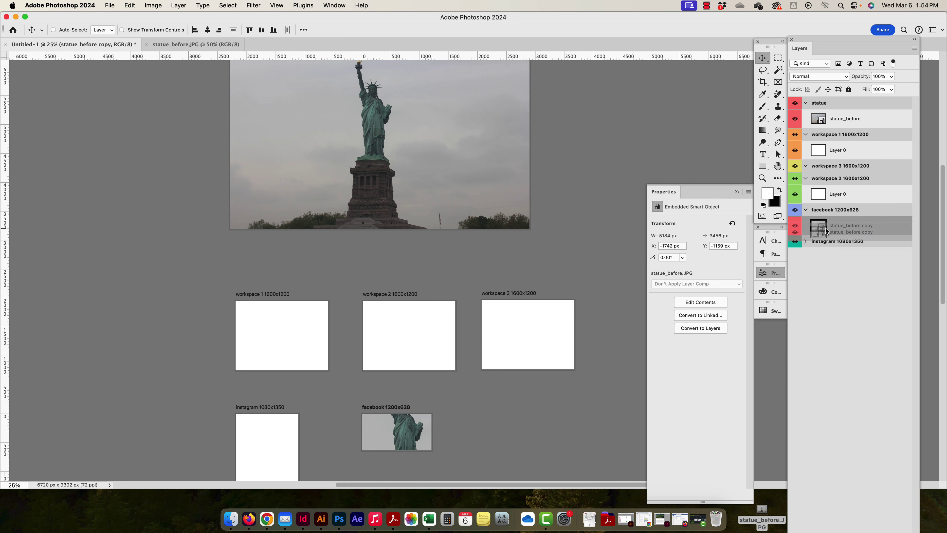
left_click_drag(418, 435, 277, 369)
scroll(541, 371, "down", 3)
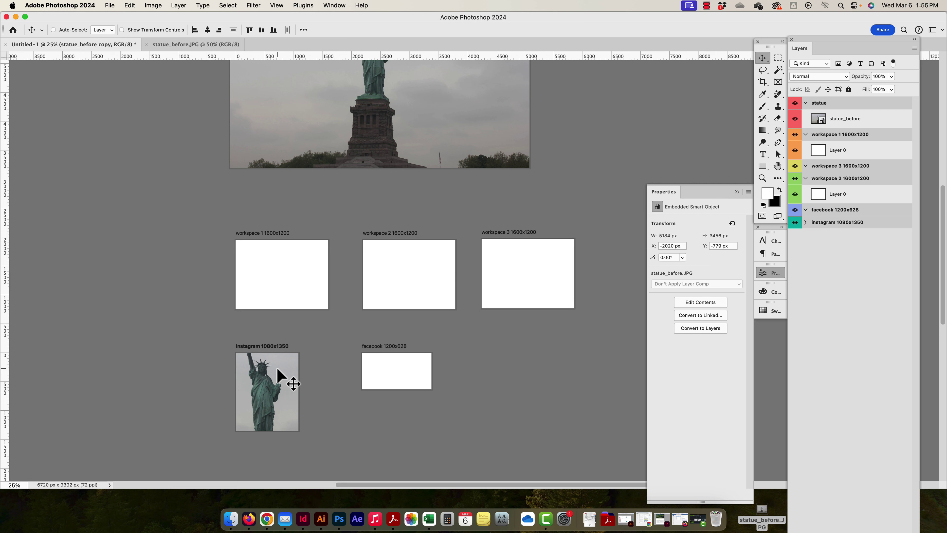
Scale the statue_before copy down to about 2759 x 1839 px and place it on the workspace 2 artboard at about X -480, Y -275 px.
key("super+t")
left_click_drag(419, 307, 351, 353)
left_click_drag(307, 412, 415, 291)
key("Return")
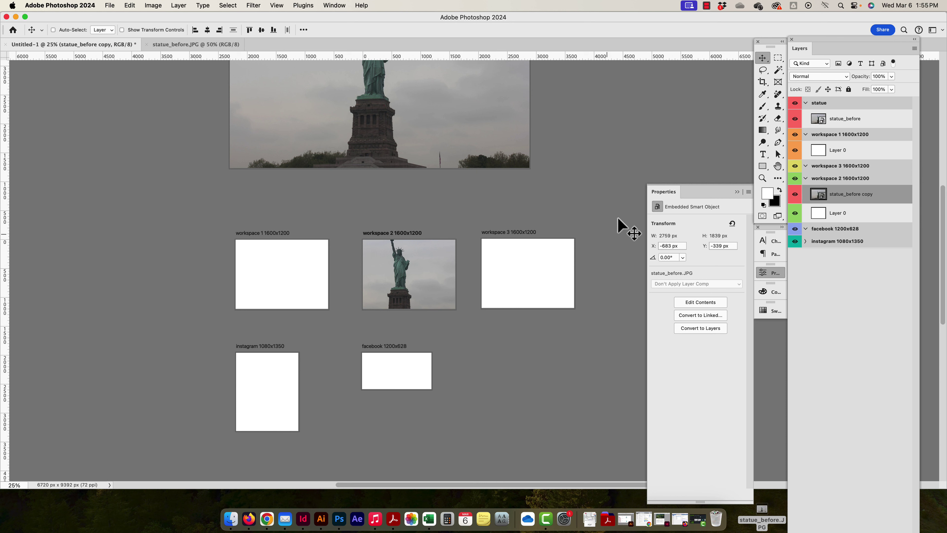
scroll(556, 206, "up", 5)
key("super+minus")
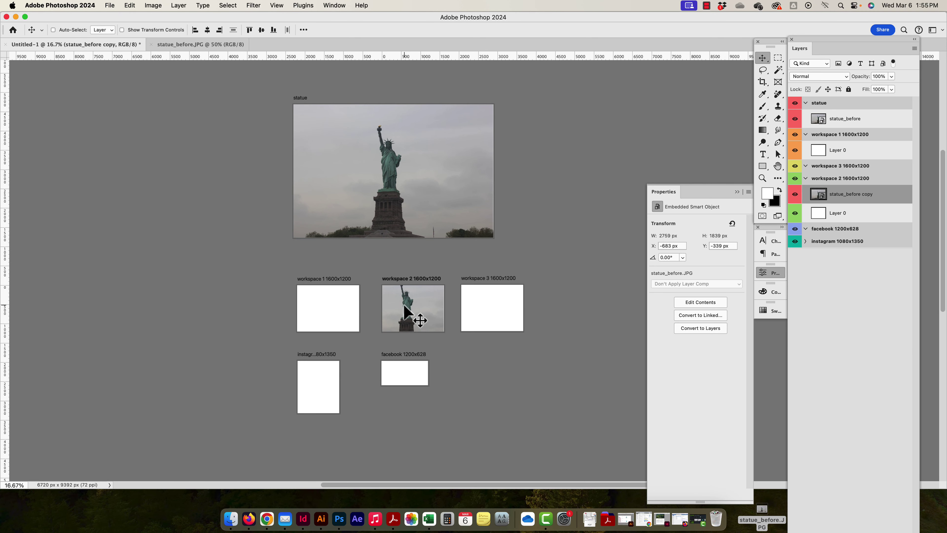
left_click_drag(402, 305, 412, 308)
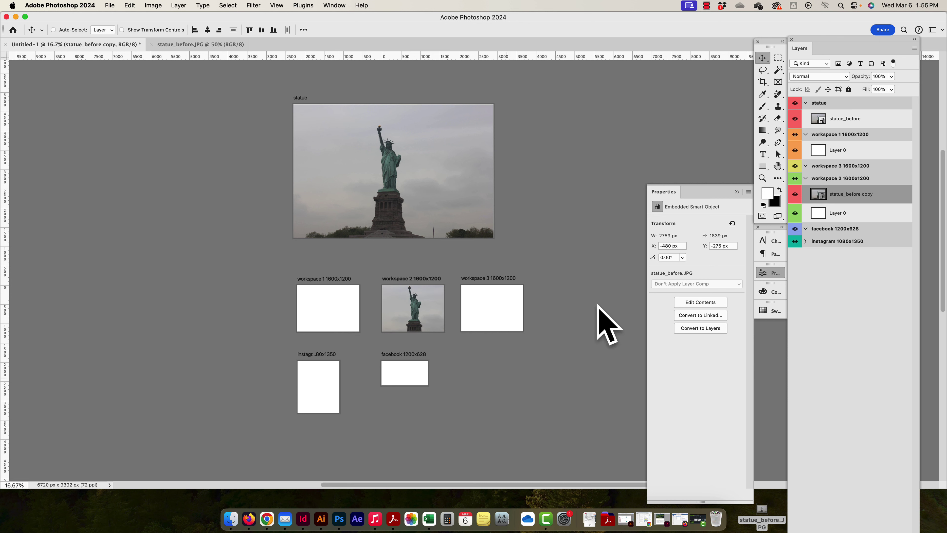